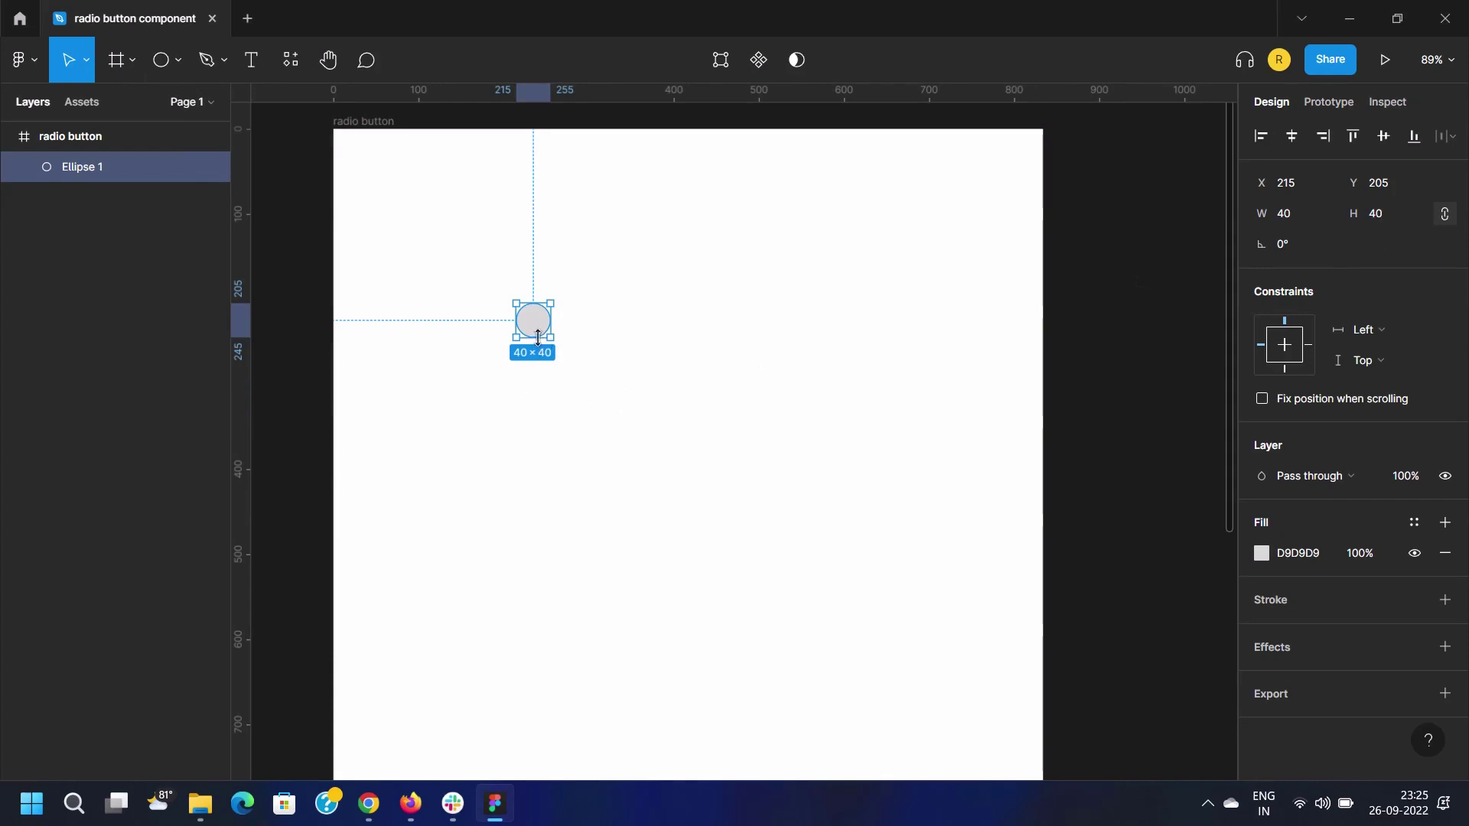
Duplicate the grey circle to its right at the same height, leaving a 42 px gap
{"action": "left_click_drag", "start_coordinate": [536, 322], "coordinate": [604, 320]}
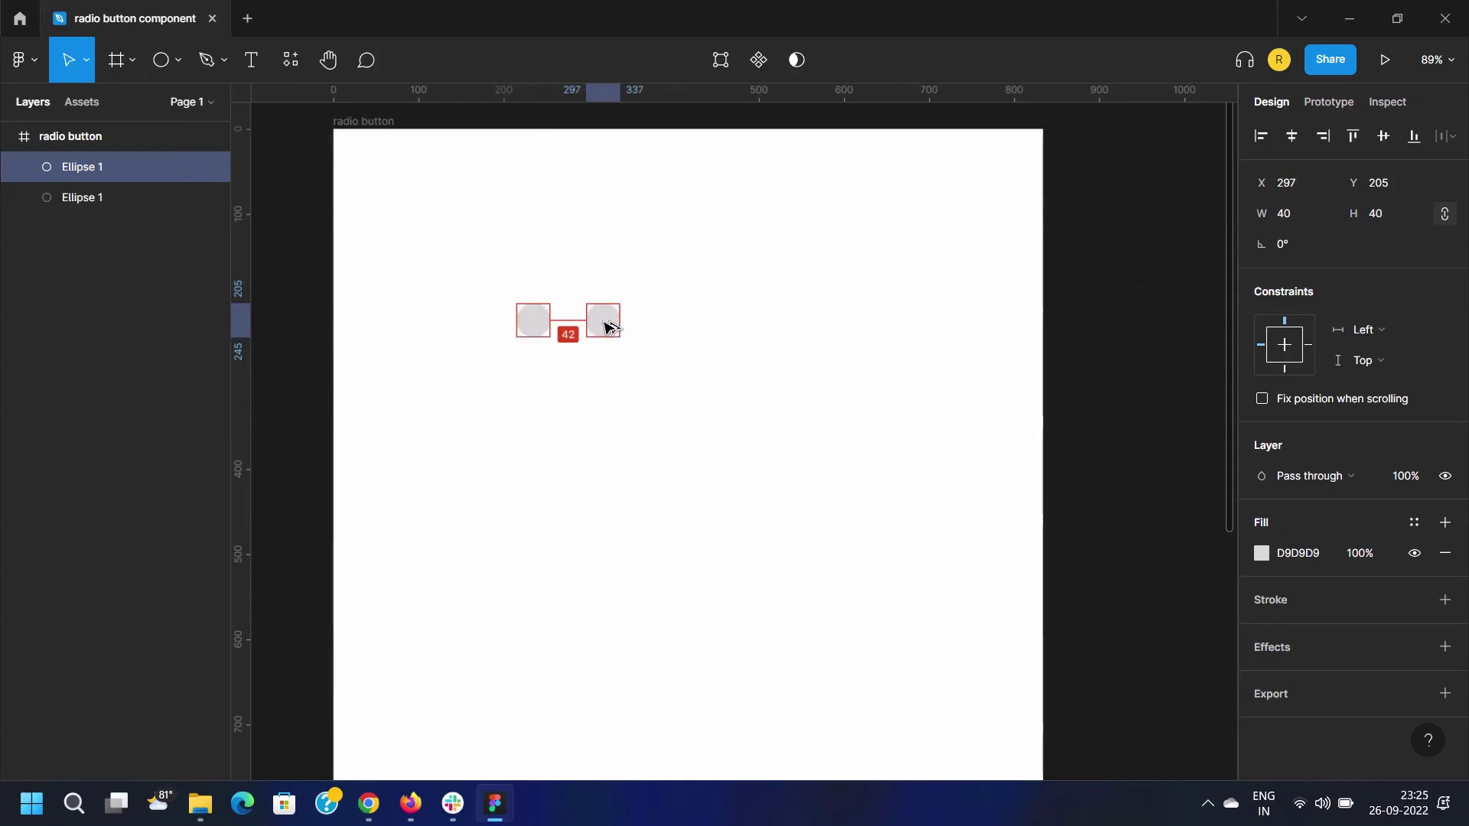
{"action": "left_click", "coordinate": [556, 380]}
Give the original circle a black 1 px inside stroke and a white FFFFFF fill
{"action": "left_click", "coordinate": [535, 322]}
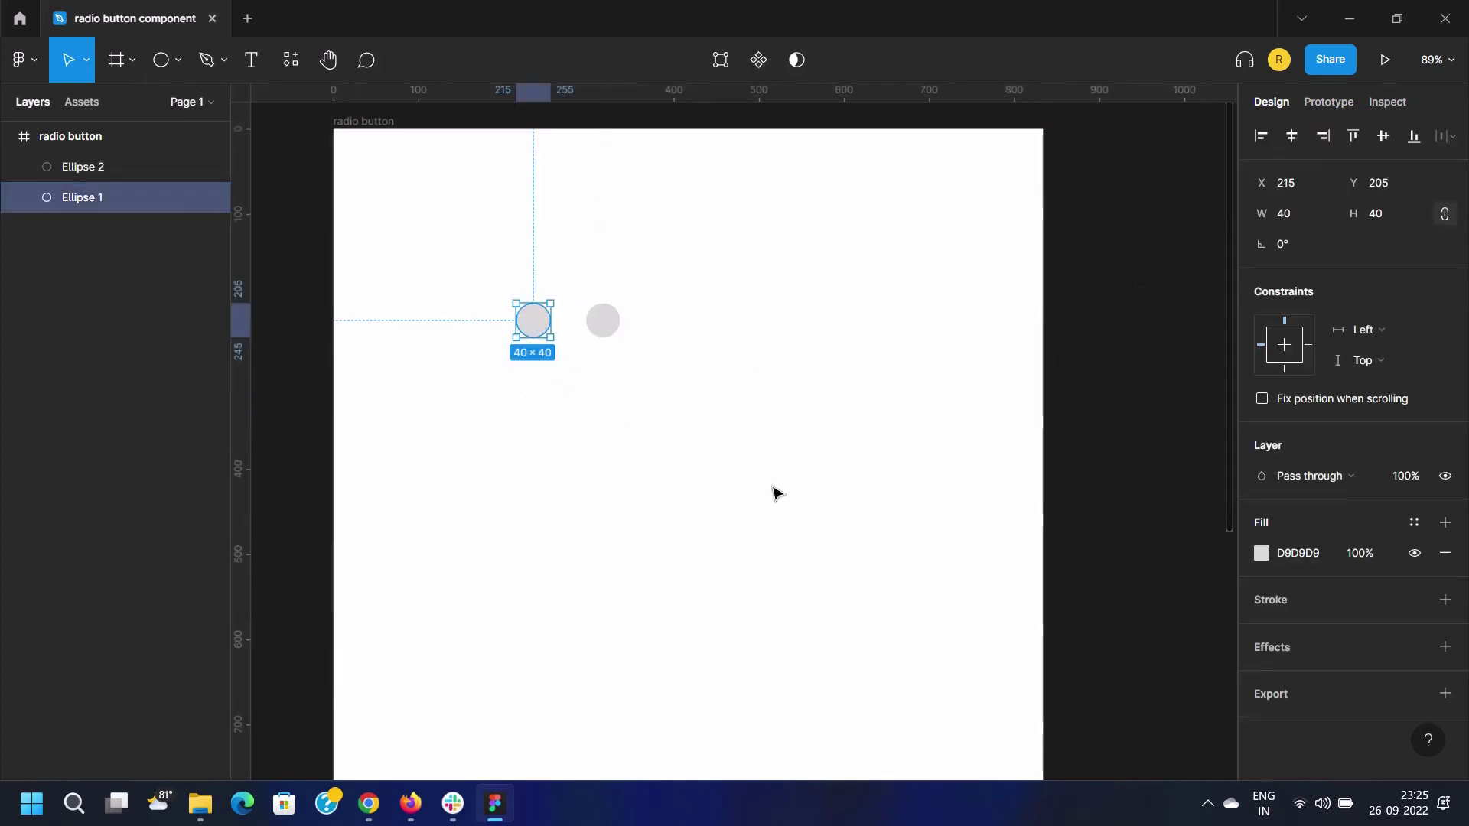
{"action": "left_click", "coordinate": [1444, 600]}
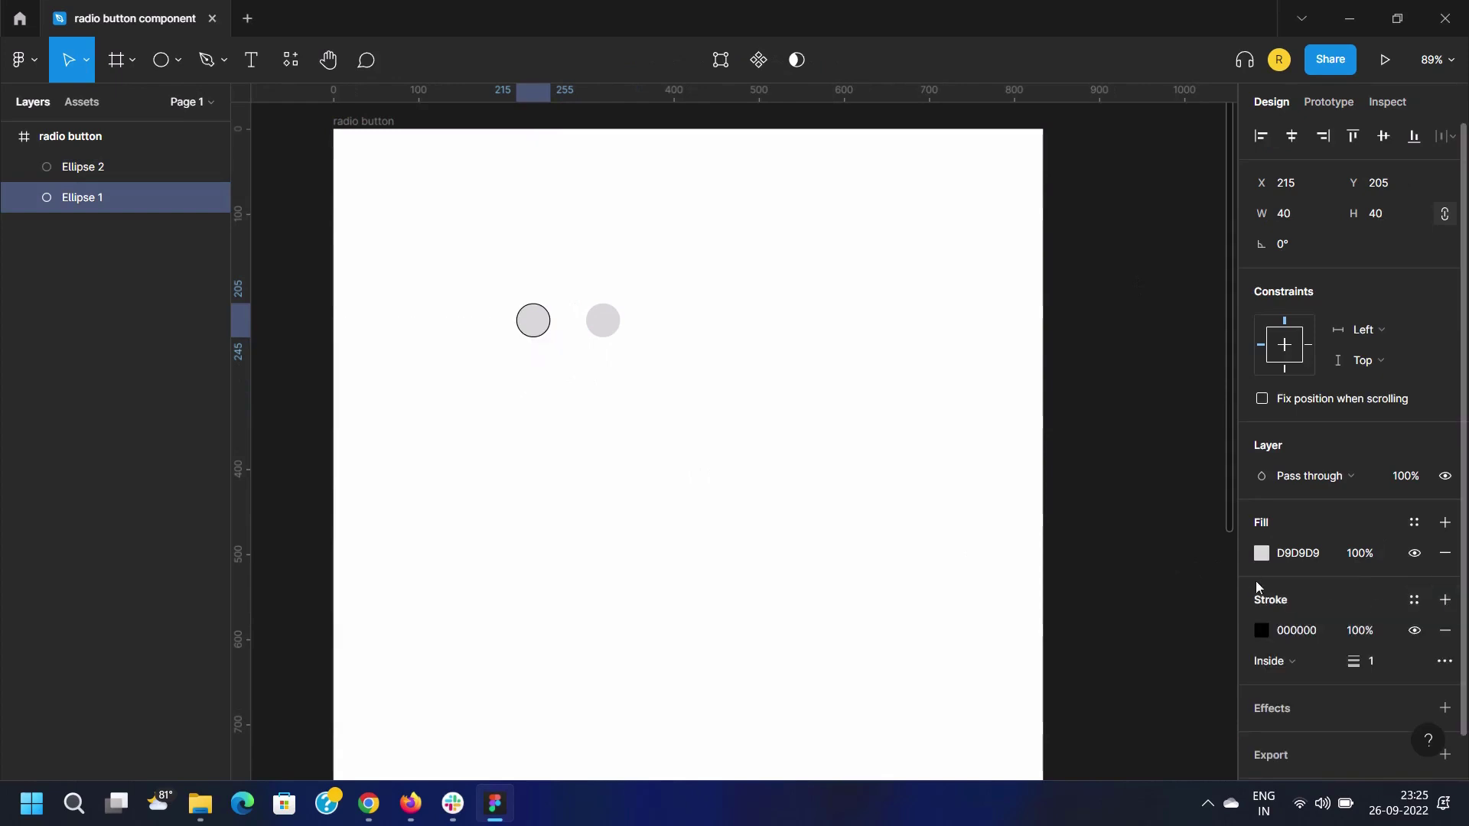
{"action": "left_click", "coordinate": [1261, 553]}
{"action": "left_click_drag", "start_coordinate": [1048, 439], "coordinate": [948, 299]}
{"action": "left_click", "coordinate": [656, 374]}
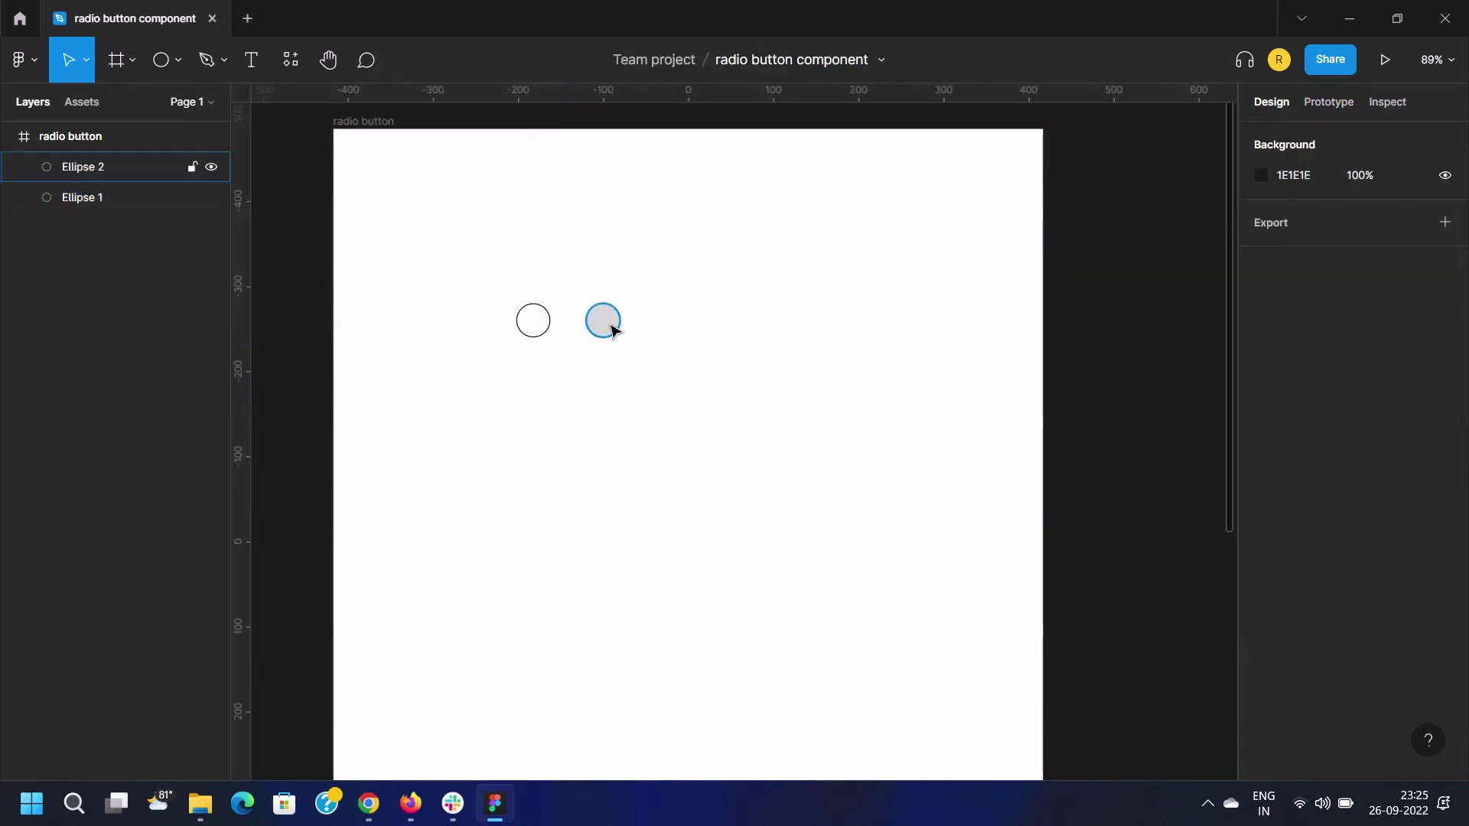
Fill the duplicate circle with black 000000 and resize it to 25 × 25
{"action": "left_click", "coordinate": [604, 321]}
{"action": "left_click", "coordinate": [1260, 553]}
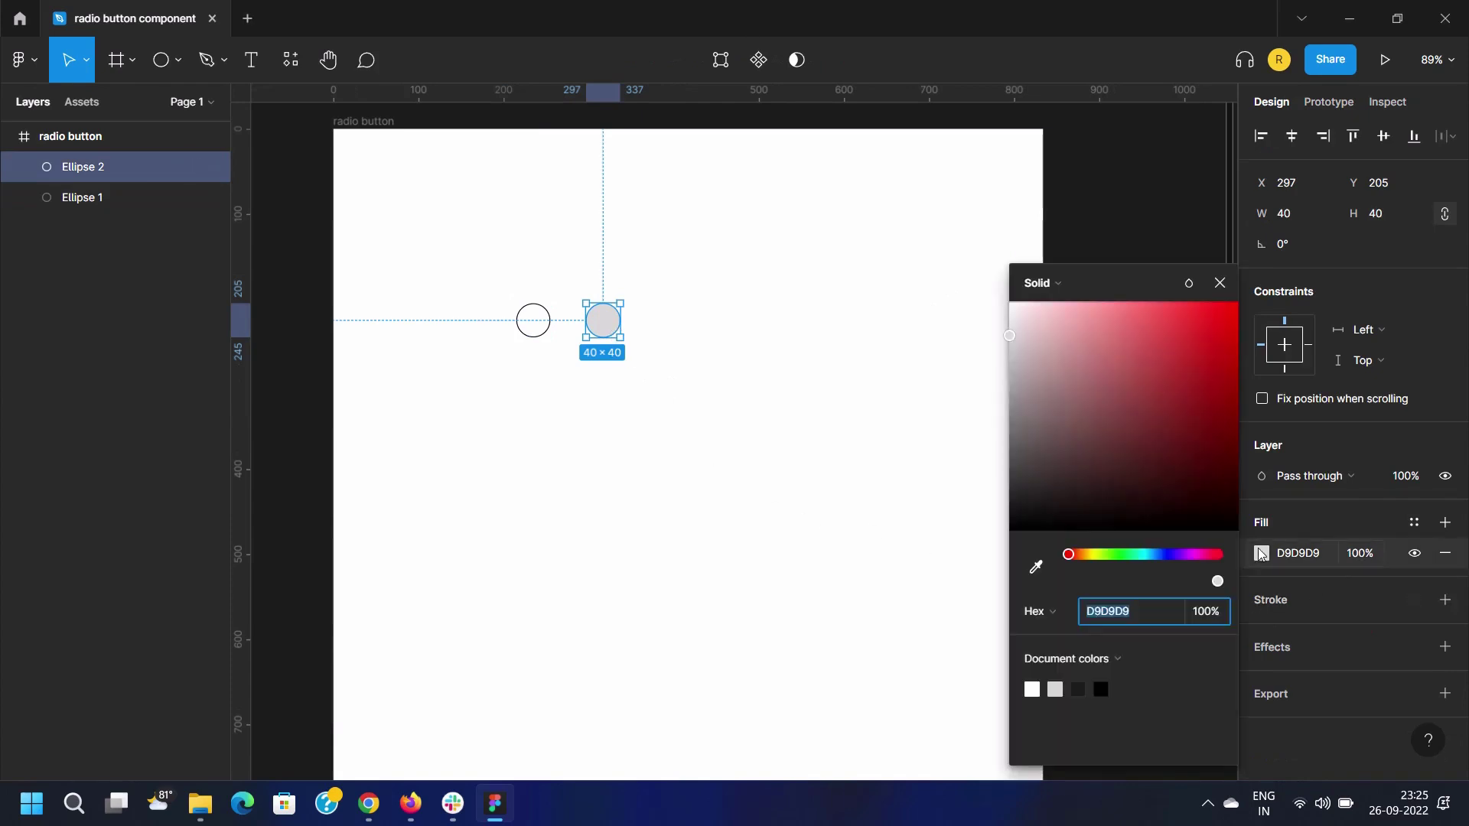
{"action": "left_click_drag", "start_coordinate": [1066, 397], "coordinate": [967, 576]}
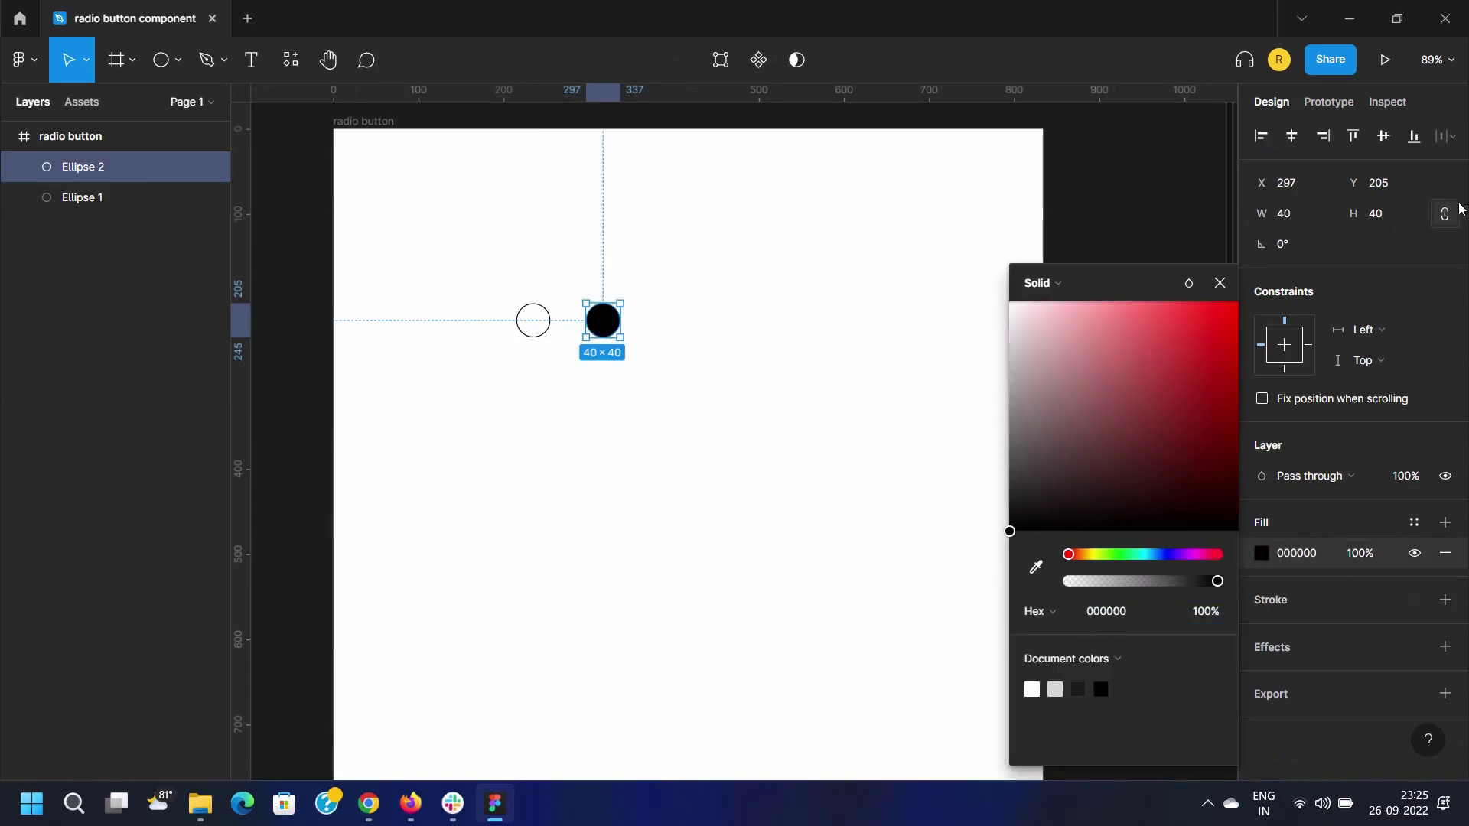
{"action": "left_click", "coordinate": [1397, 217]}
{"action": "type", "text": "25"}
{"action": "key", "text": "Return"}
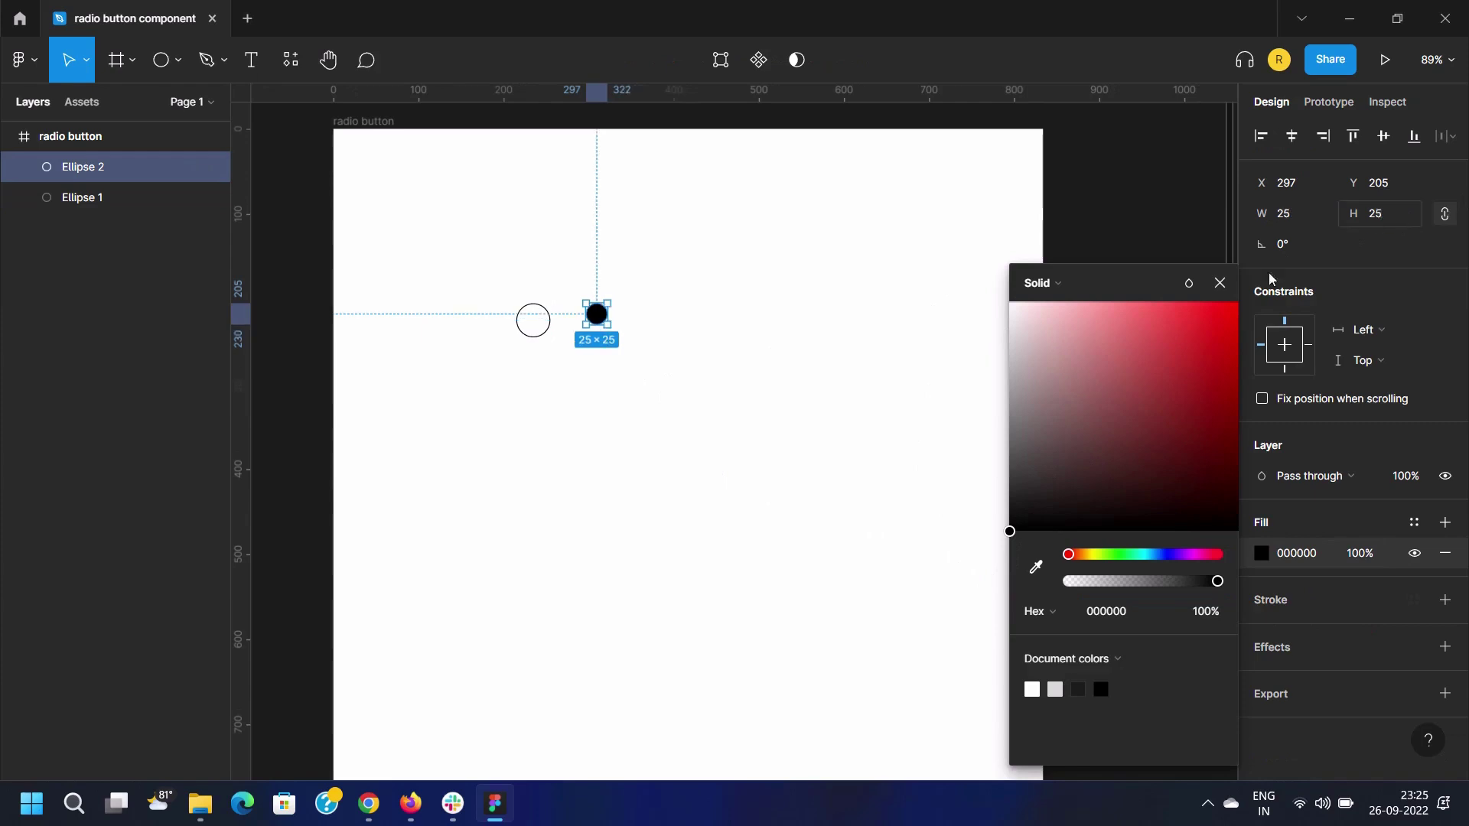
Move the small black circle into the middle of the outlined circle
{"action": "left_click", "coordinate": [677, 390]}
{"action": "left_click_drag", "start_coordinate": [594, 318], "coordinate": [533, 326]}
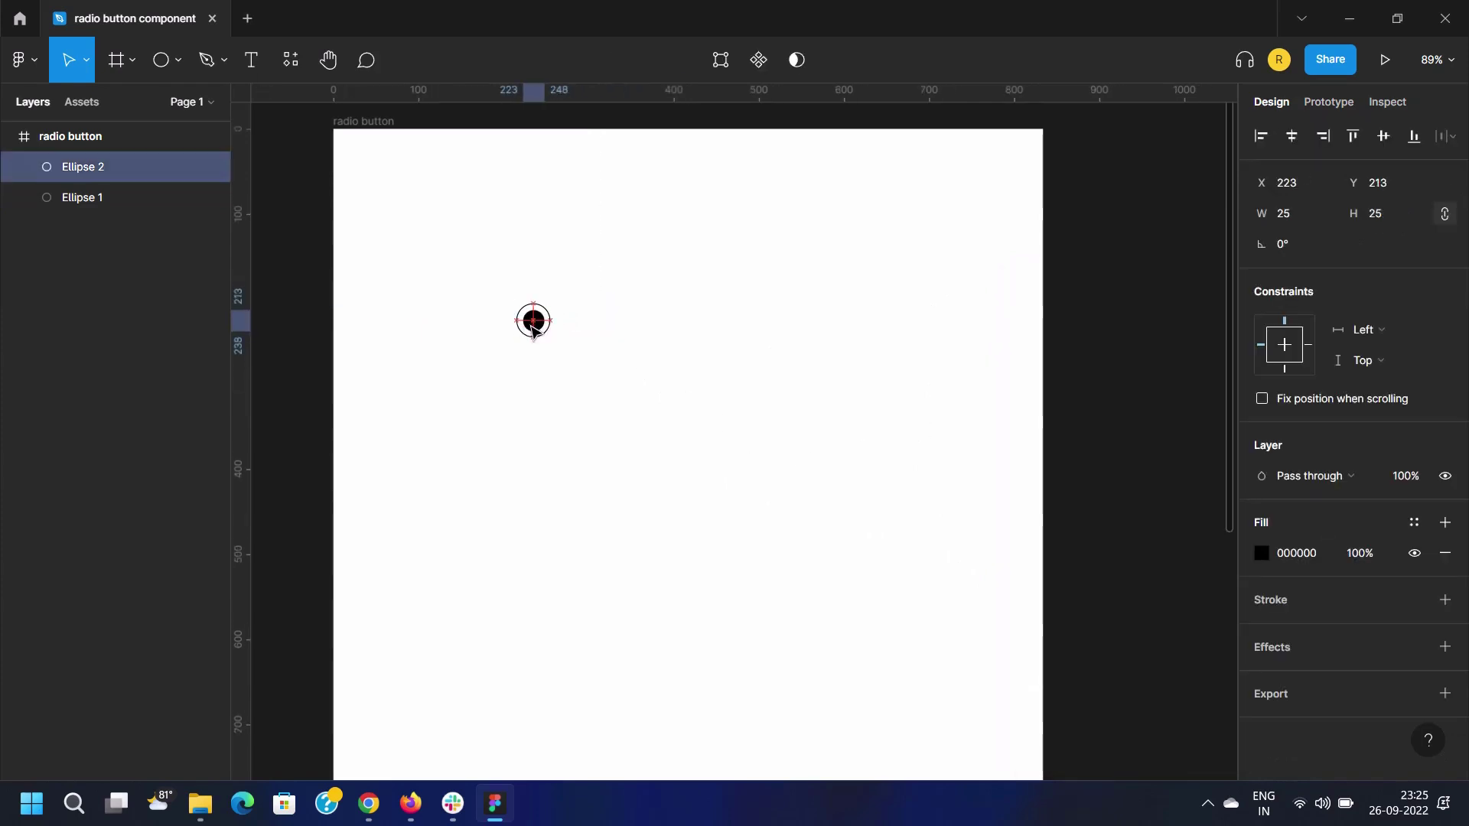
{"action": "left_click", "coordinate": [563, 374]}
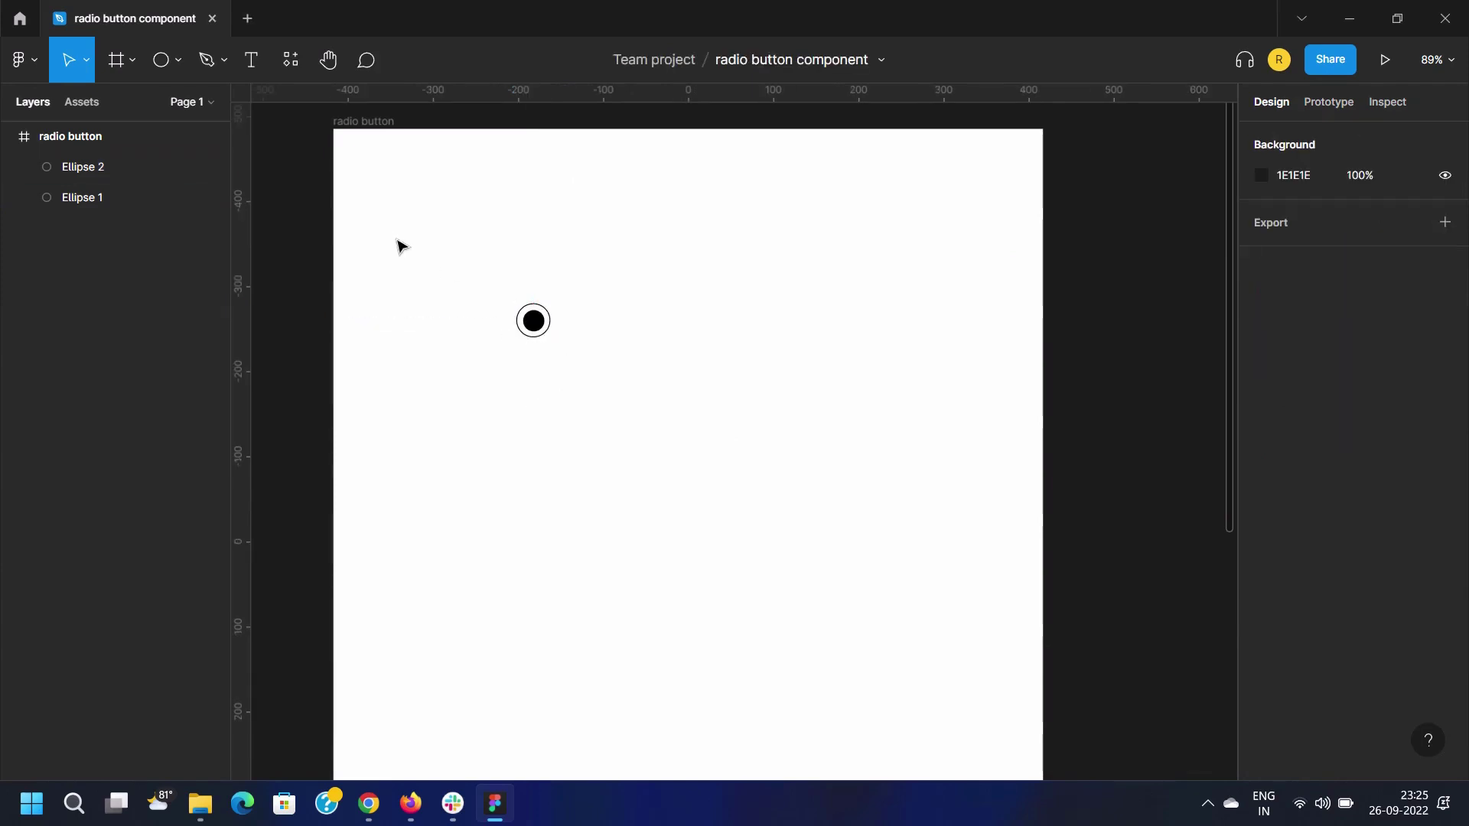
Rename the outlined circle's layer to "inactive" and the black circle's layer to "active"
{"action": "left_click", "coordinate": [112, 202]}
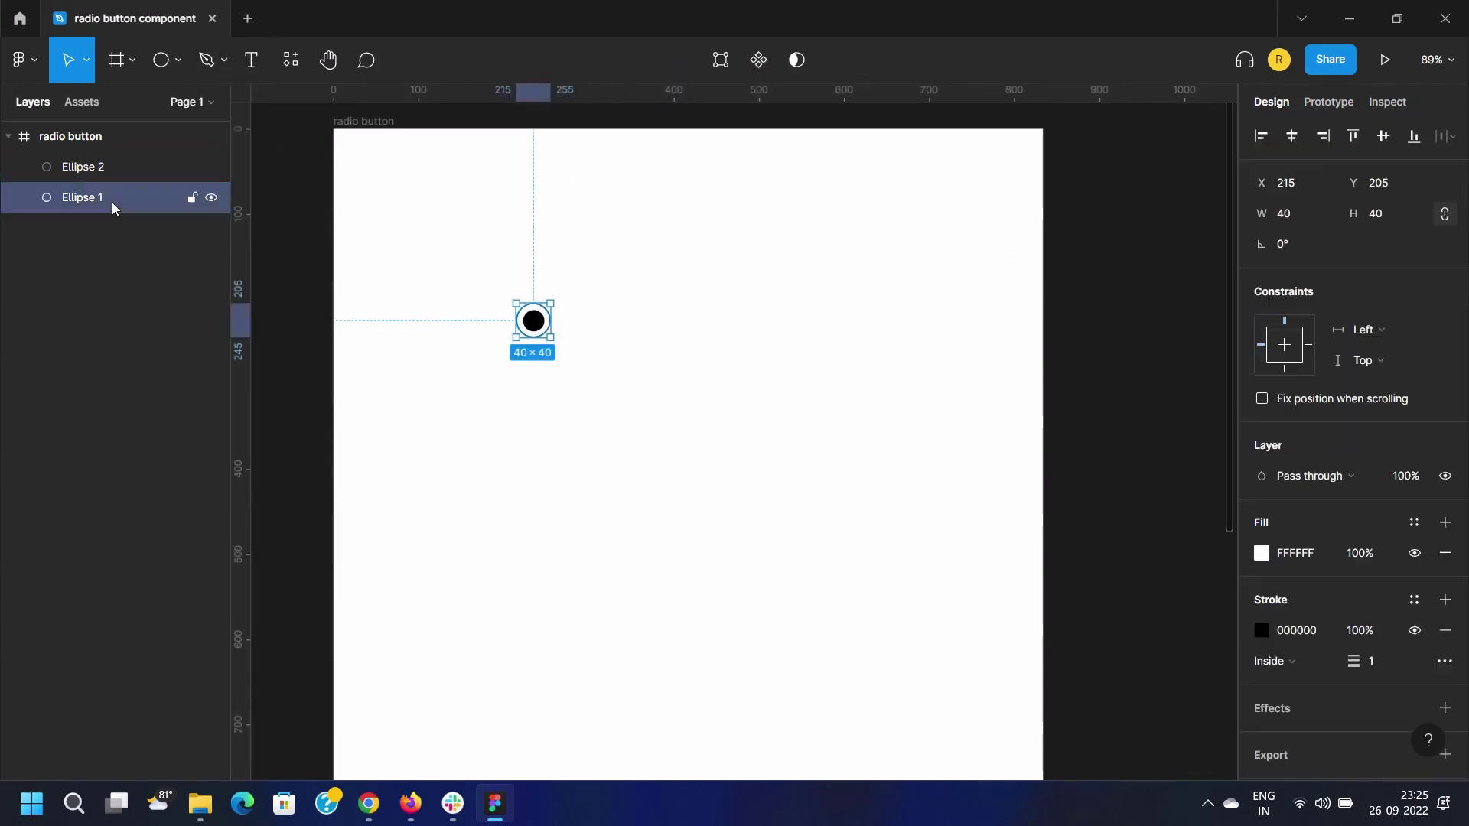
{"action": "double_click", "coordinate": [109, 210]}
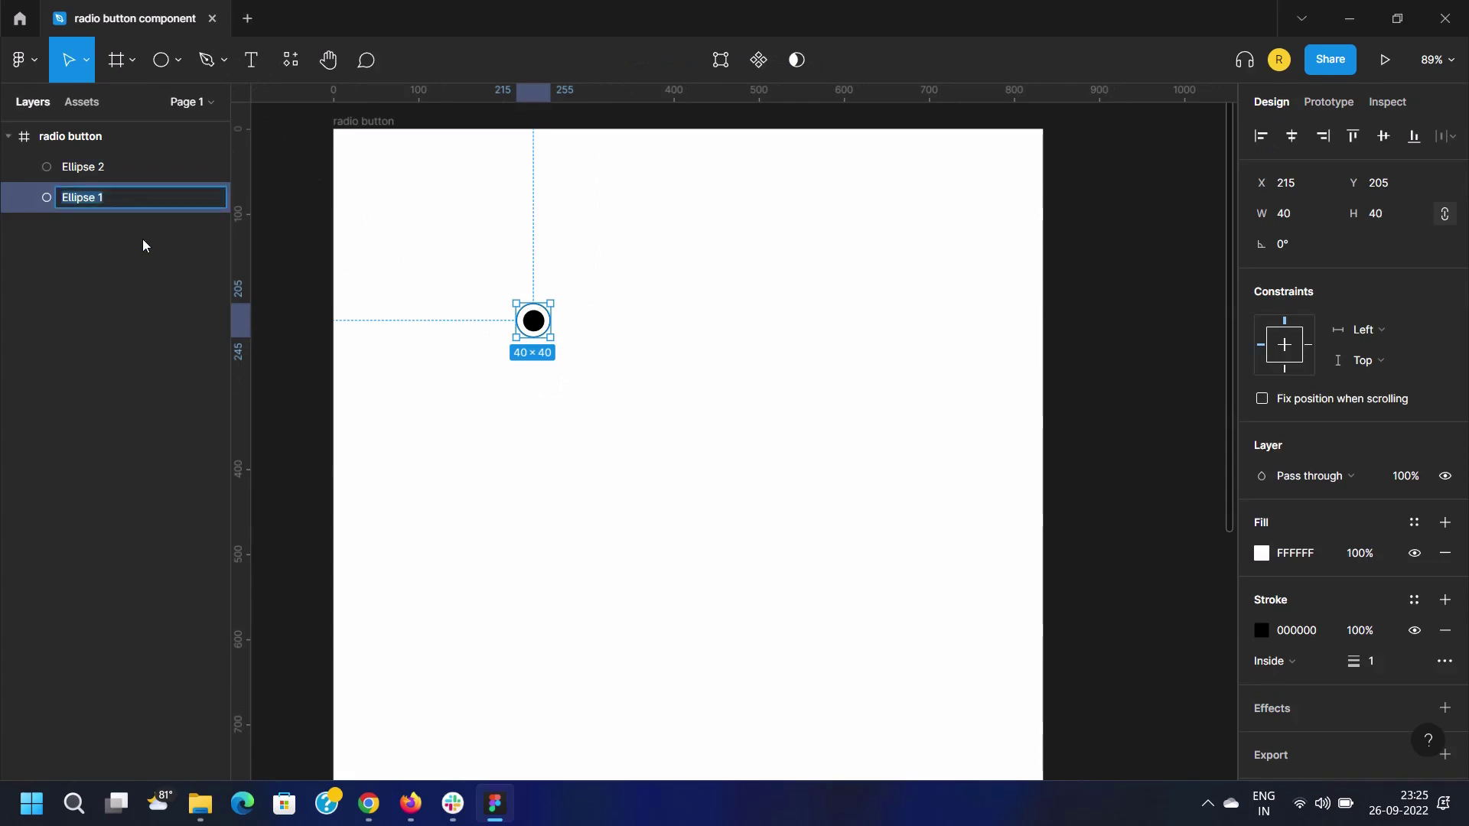
{"action": "type", "text": "inactive"}
{"action": "key", "text": "Return"}
{"action": "double_click", "coordinate": [86, 172]}
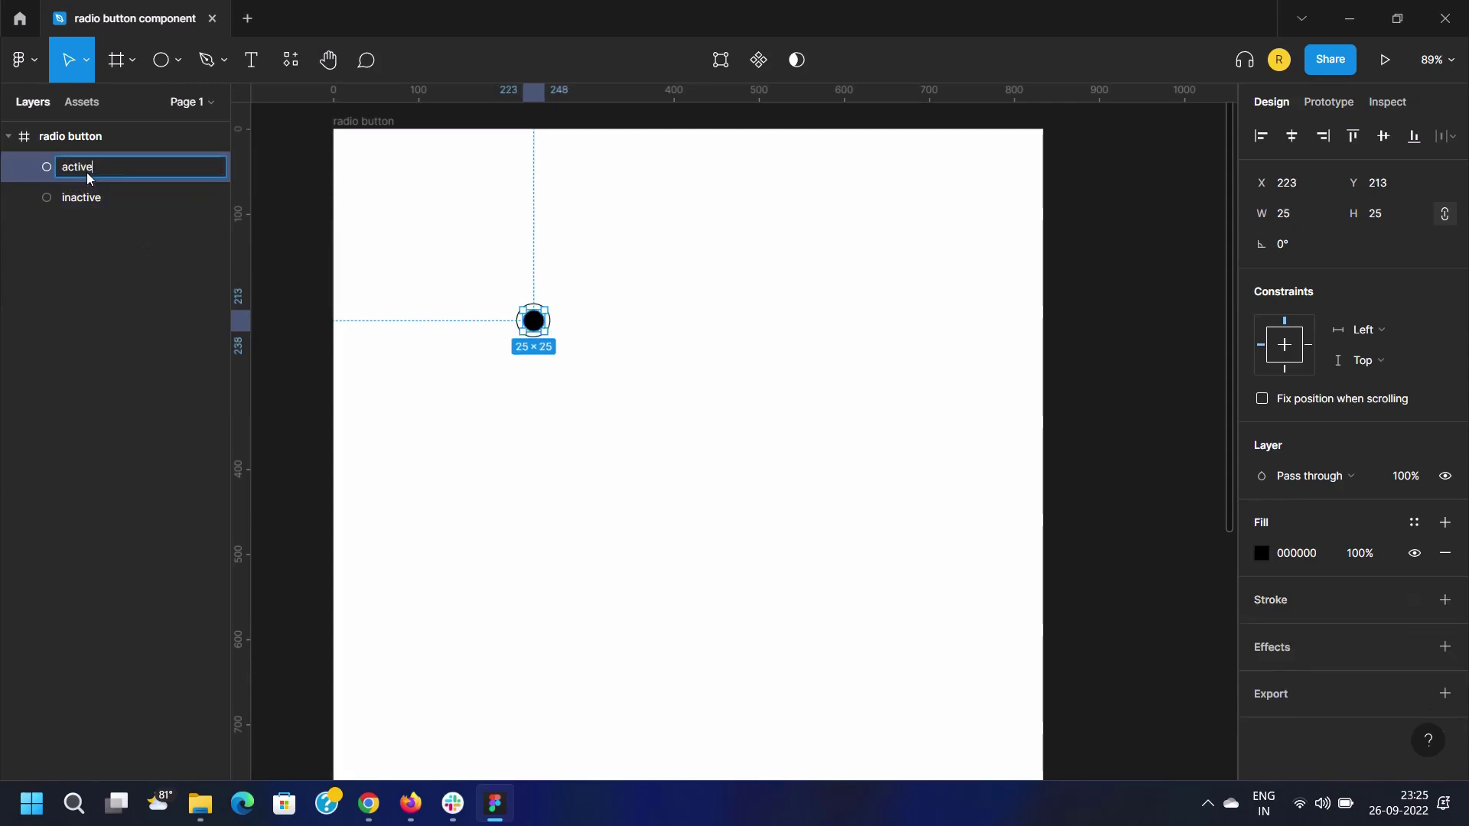
{"action": "key", "text": "Return"}
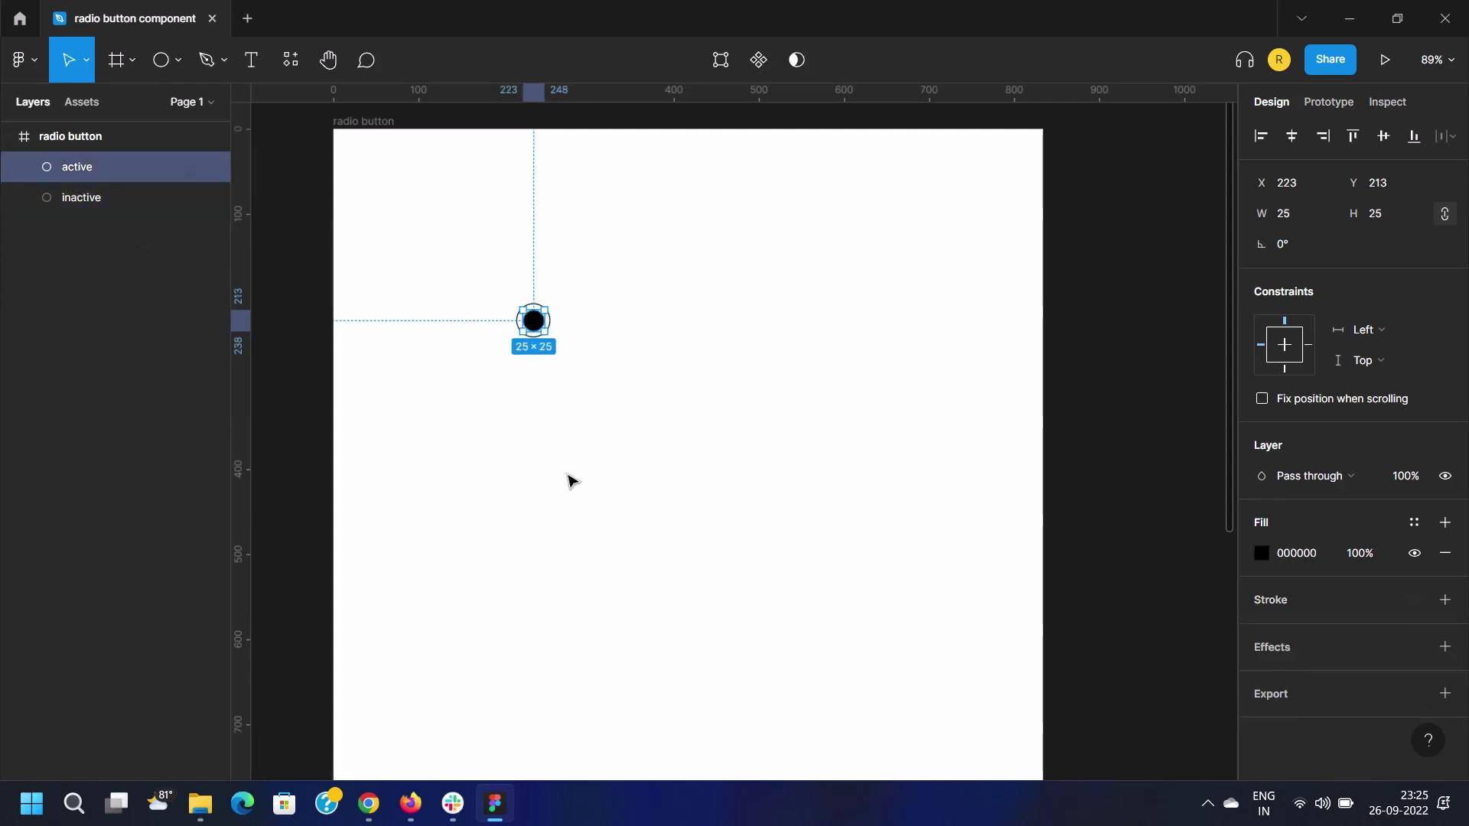
Align the active and inactive circles to each other's horizontal and vertical centres
{"action": "left_click", "coordinate": [547, 438]}
{"action": "left_click_drag", "start_coordinate": [472, 284], "coordinate": [601, 379]}
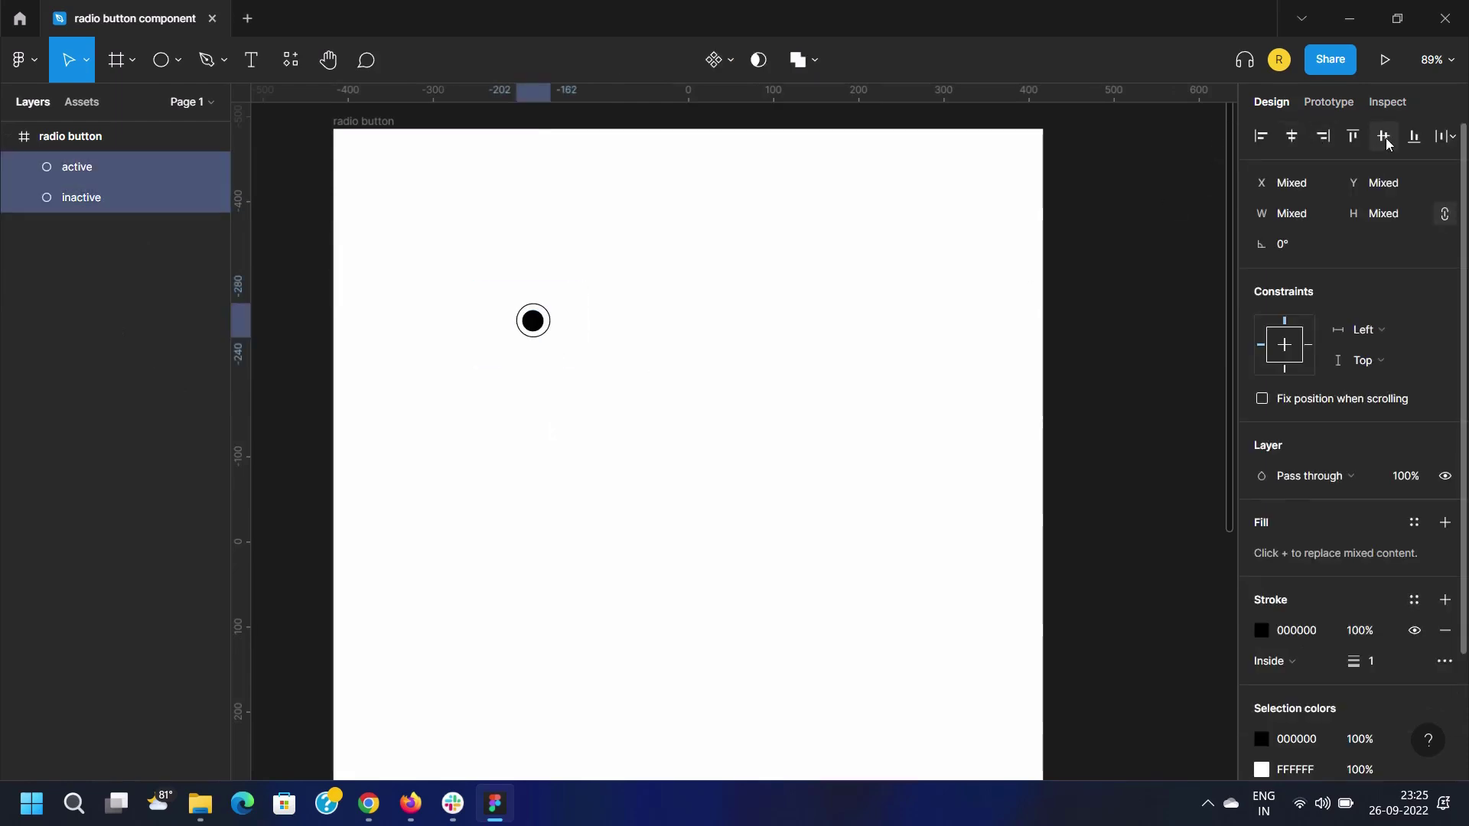
{"action": "left_click", "coordinate": [503, 438]}
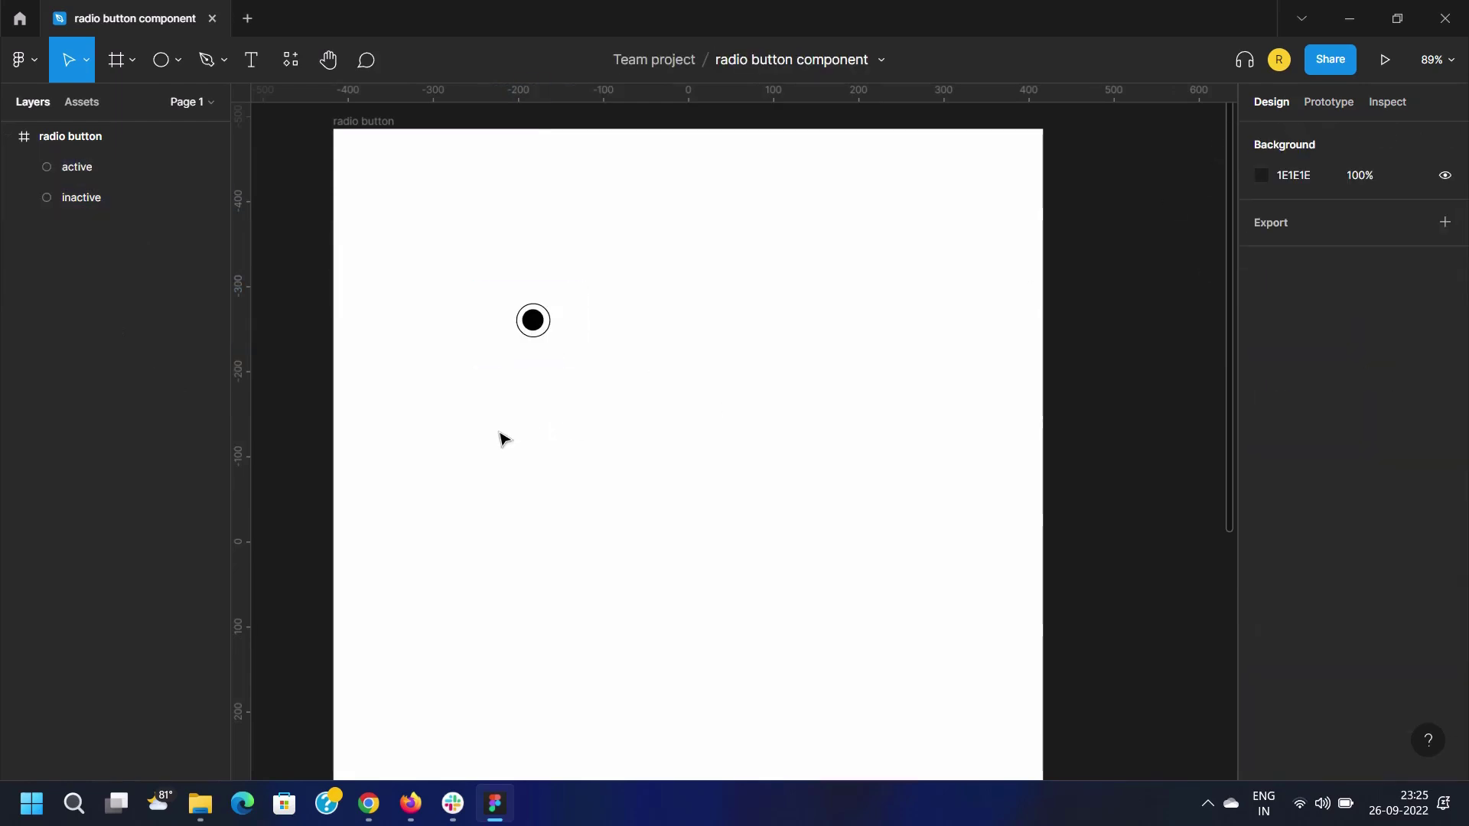
Add the text label "Radio Button 1" beside the radio circle
{"action": "left_click", "coordinate": [251, 64]}
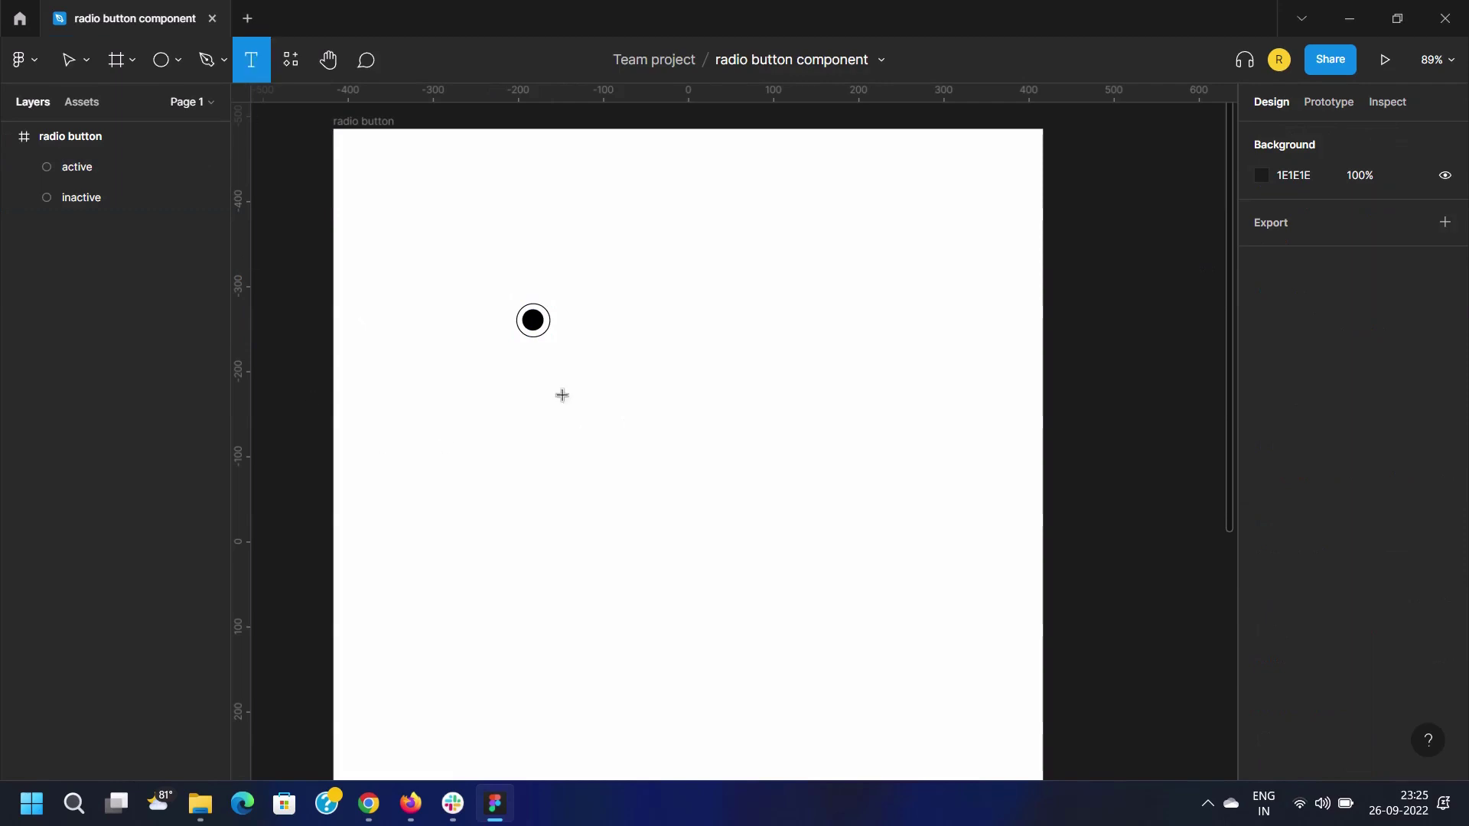
{"action": "left_click", "coordinate": [625, 345]}
{"action": "type", "text": "Radio "}
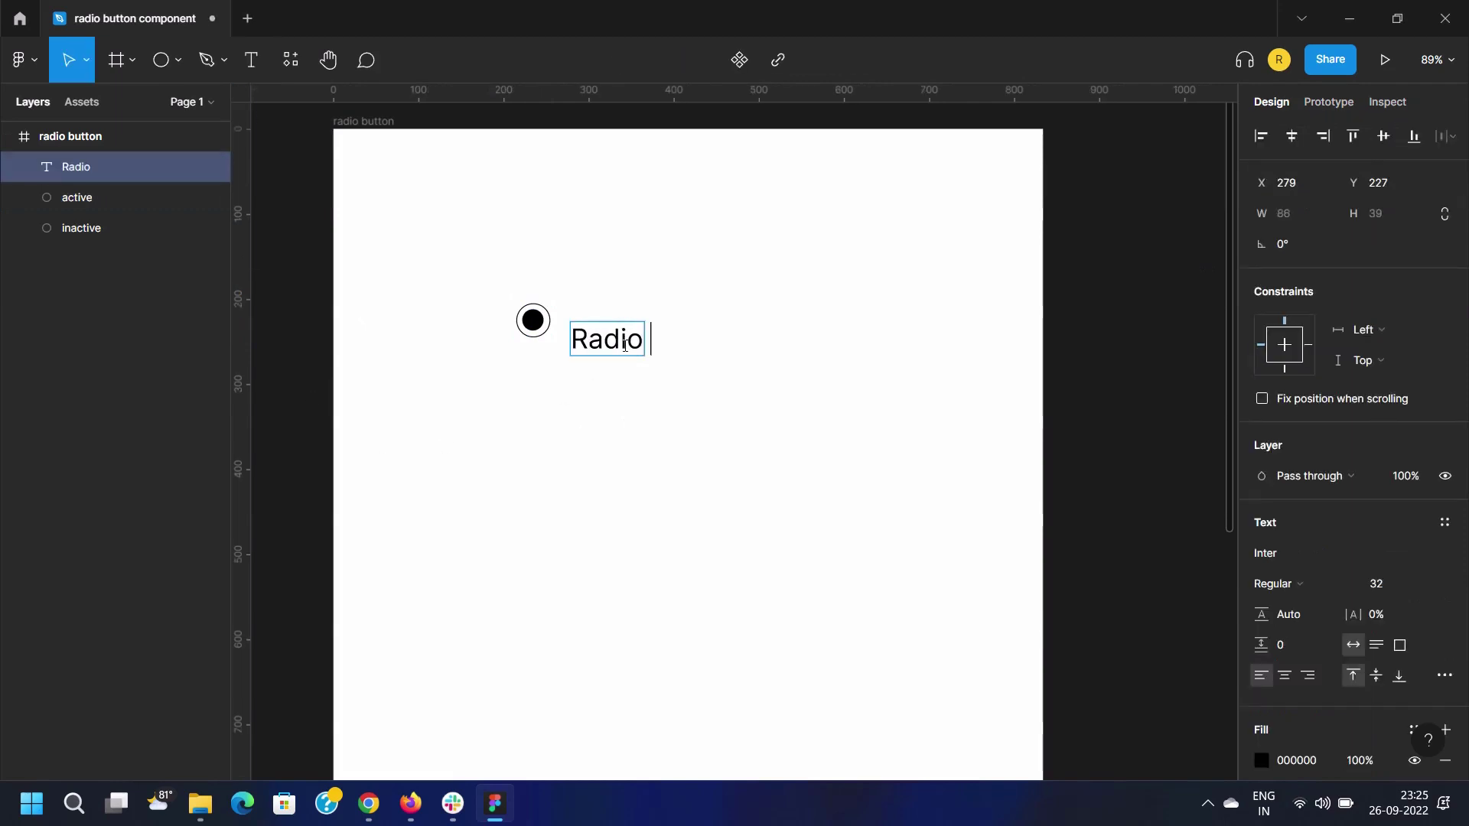
{"action": "type", "text": "Button "}
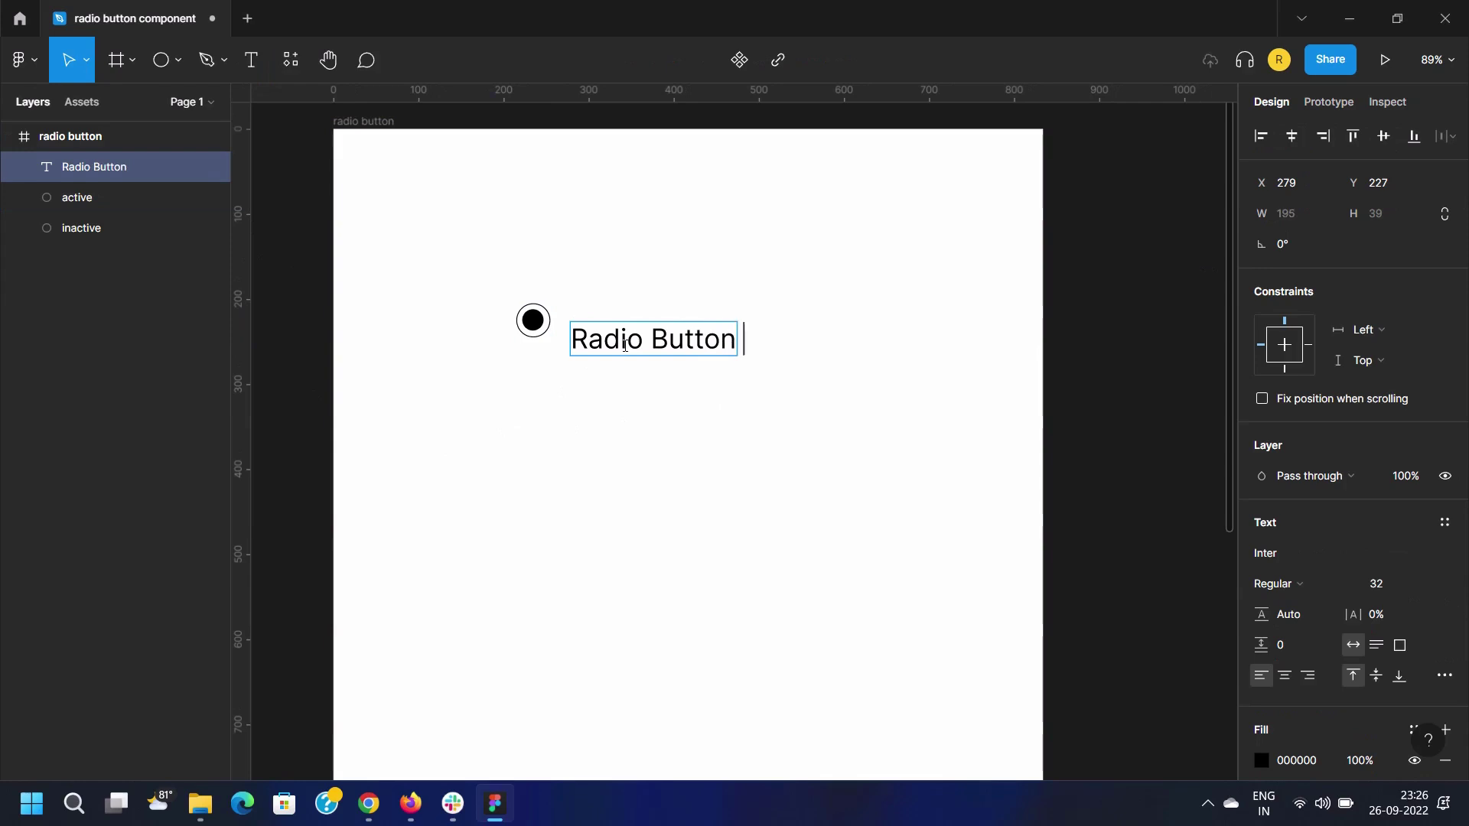
{"action": "type", "text": "1"}
{"action": "key", "text": "Escape"}
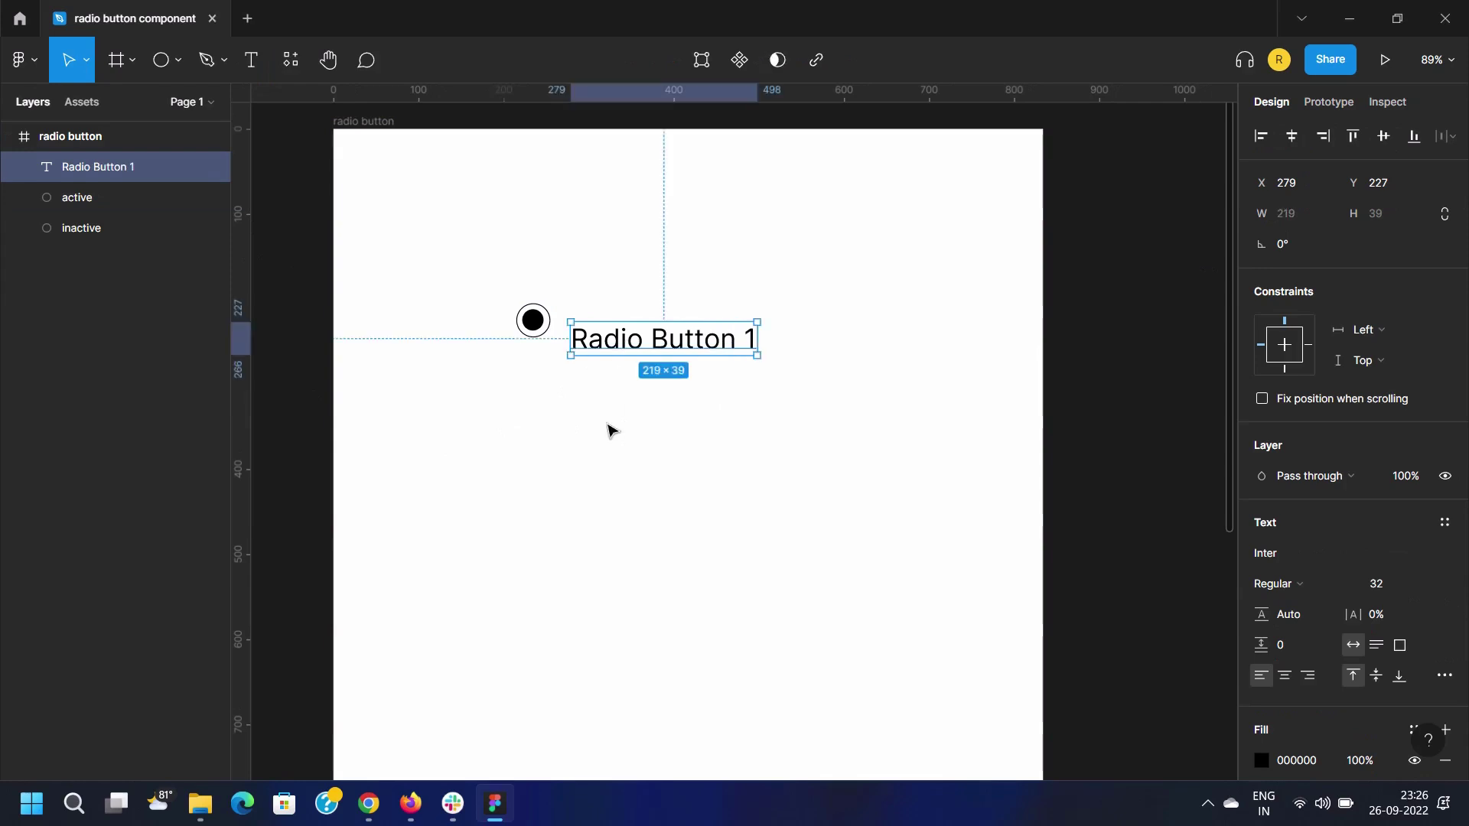
Position the "Radio Button 1" label level with the radio circle at X 274, Y 205
{"action": "left_click_drag", "start_coordinate": [593, 351], "coordinate": [589, 329]}
{"action": "left_click", "coordinate": [577, 417]}
{"action": "left_click", "coordinate": [641, 323]}
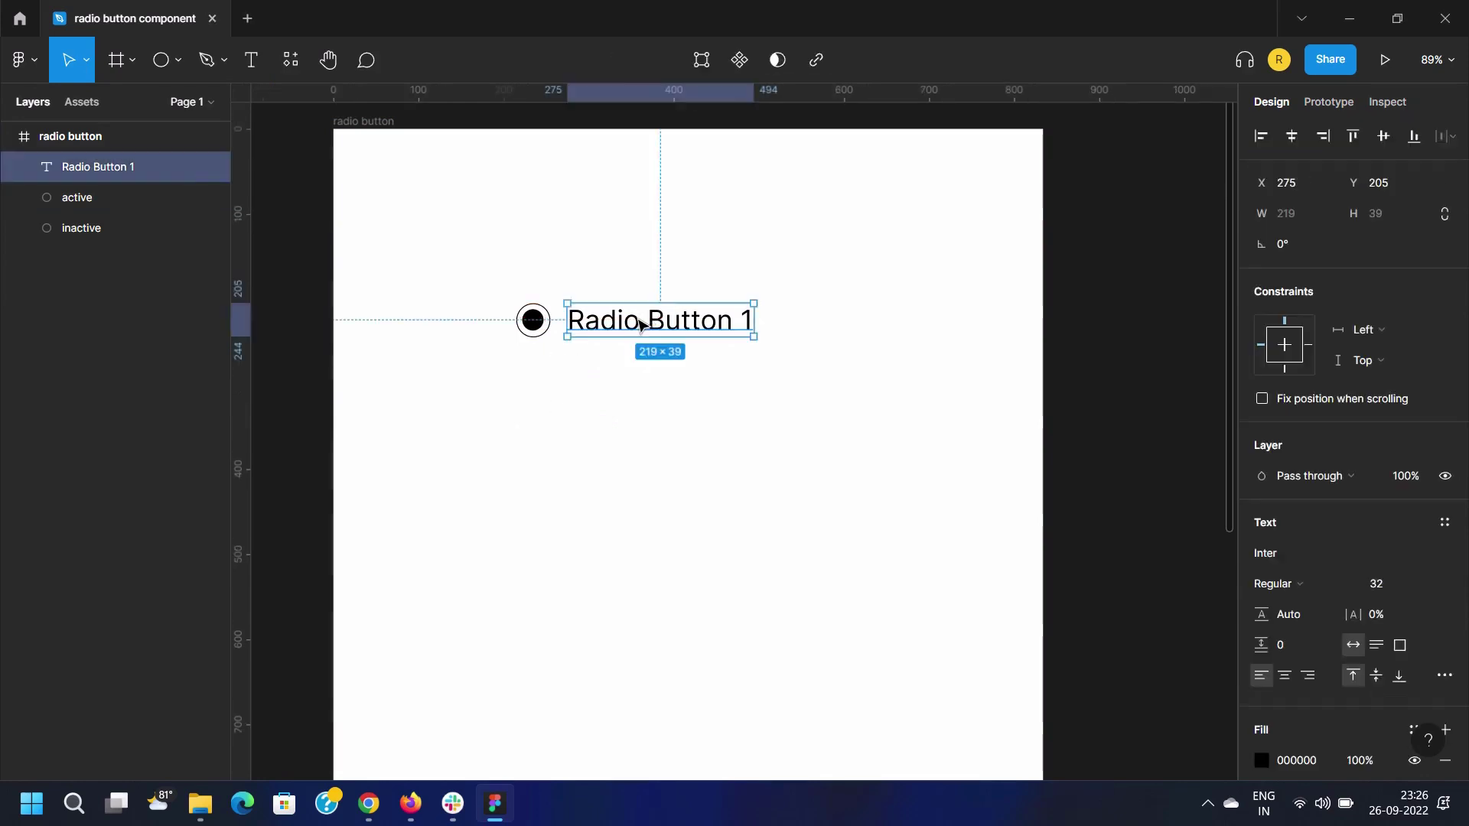
{"action": "key", "text": "Left"}
{"action": "key", "text": "Left"}
{"action": "key", "text": "Left"}
{"action": "key", "text": "Left"}
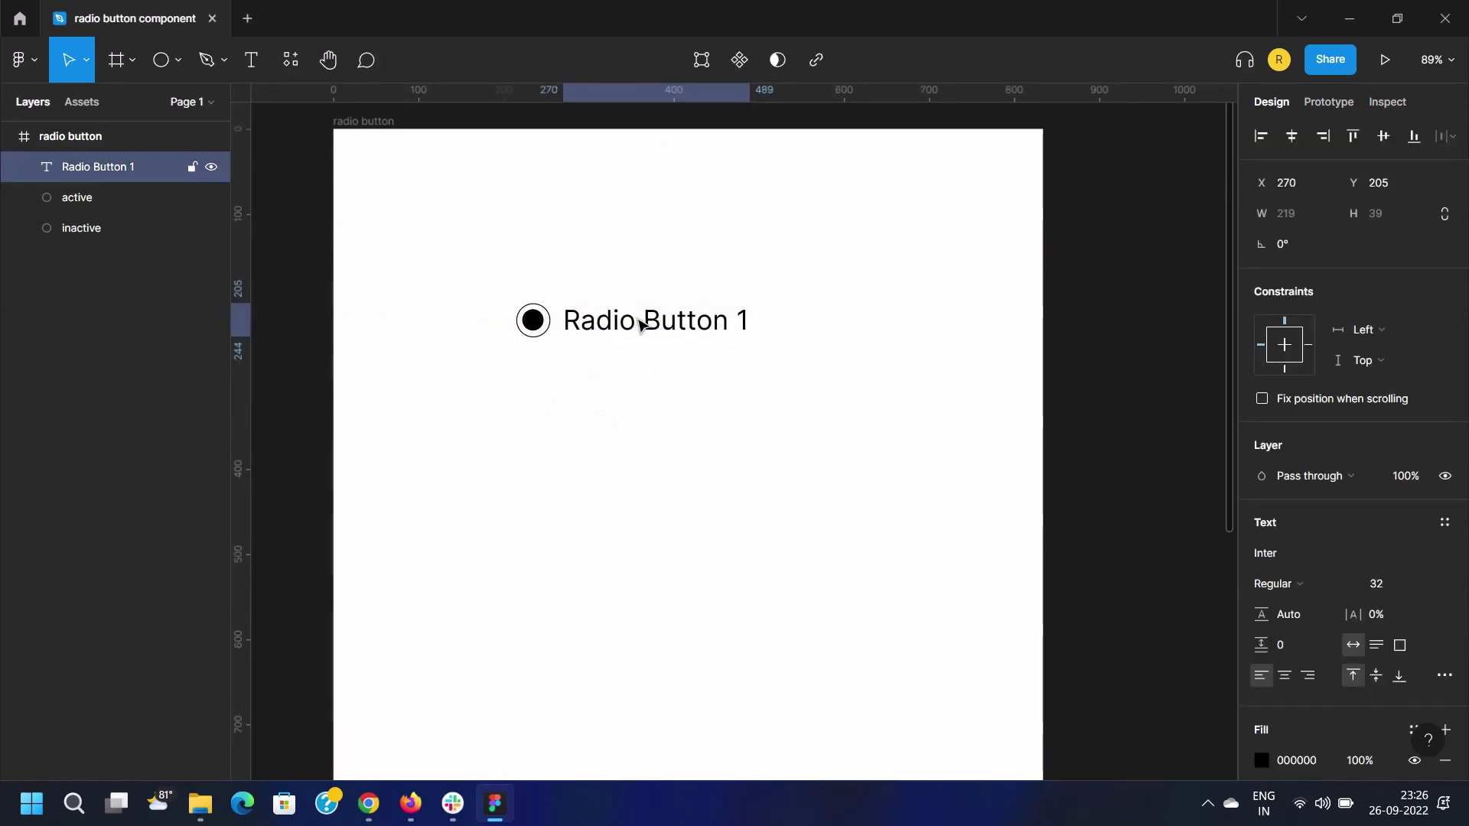
{"action": "key", "text": "Right"}
{"action": "key", "text": "Right"}
{"action": "key", "text": "Right"}
{"action": "key", "text": "Right"}
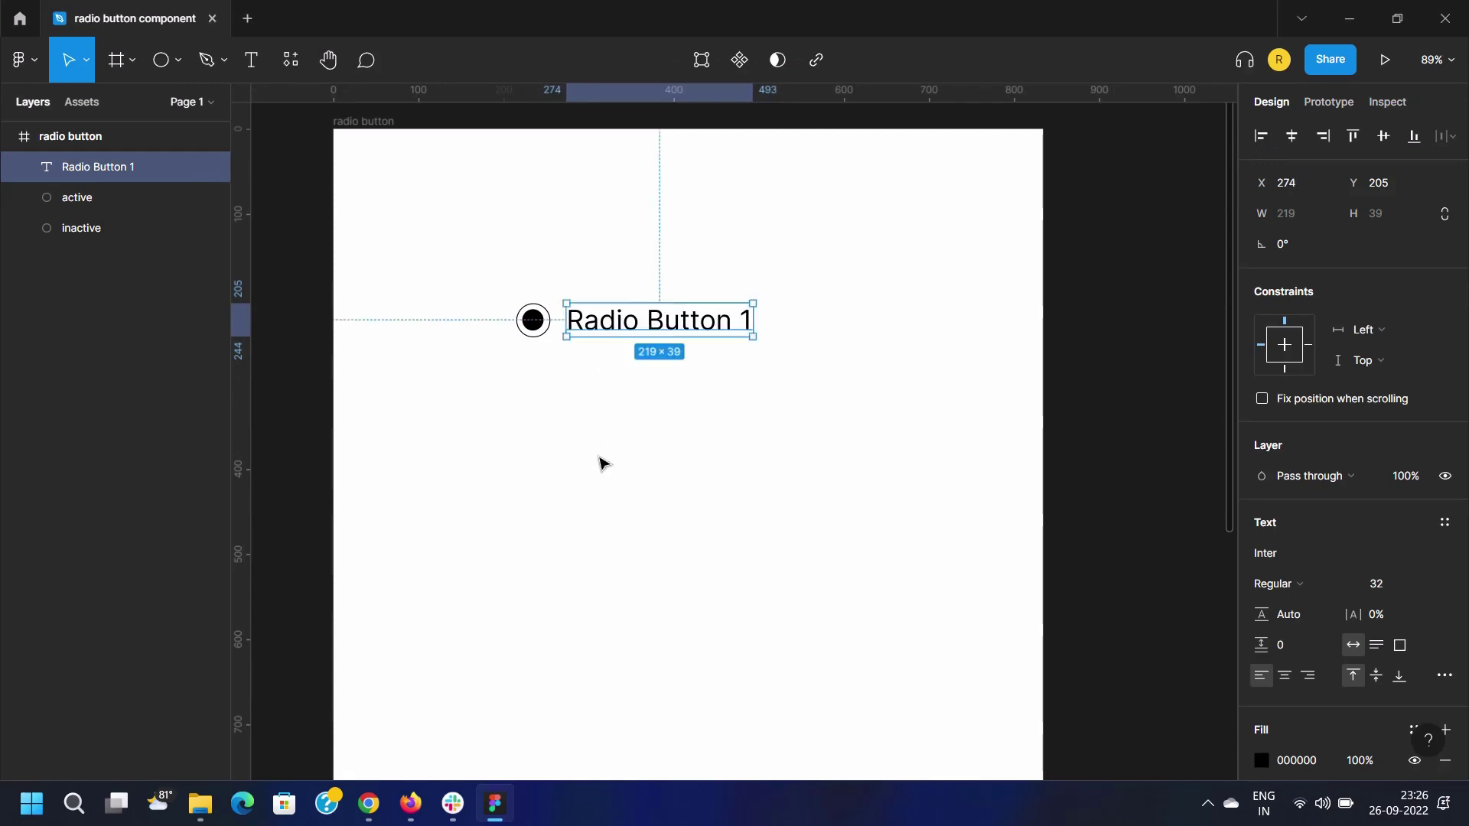
Group the label with both circles and convert the group into a frame
{"action": "left_click", "coordinate": [456, 310]}
{"action": "left_click_drag", "start_coordinate": [459, 271], "coordinate": [777, 380]}
{"action": "right_click", "coordinate": [530, 329]}
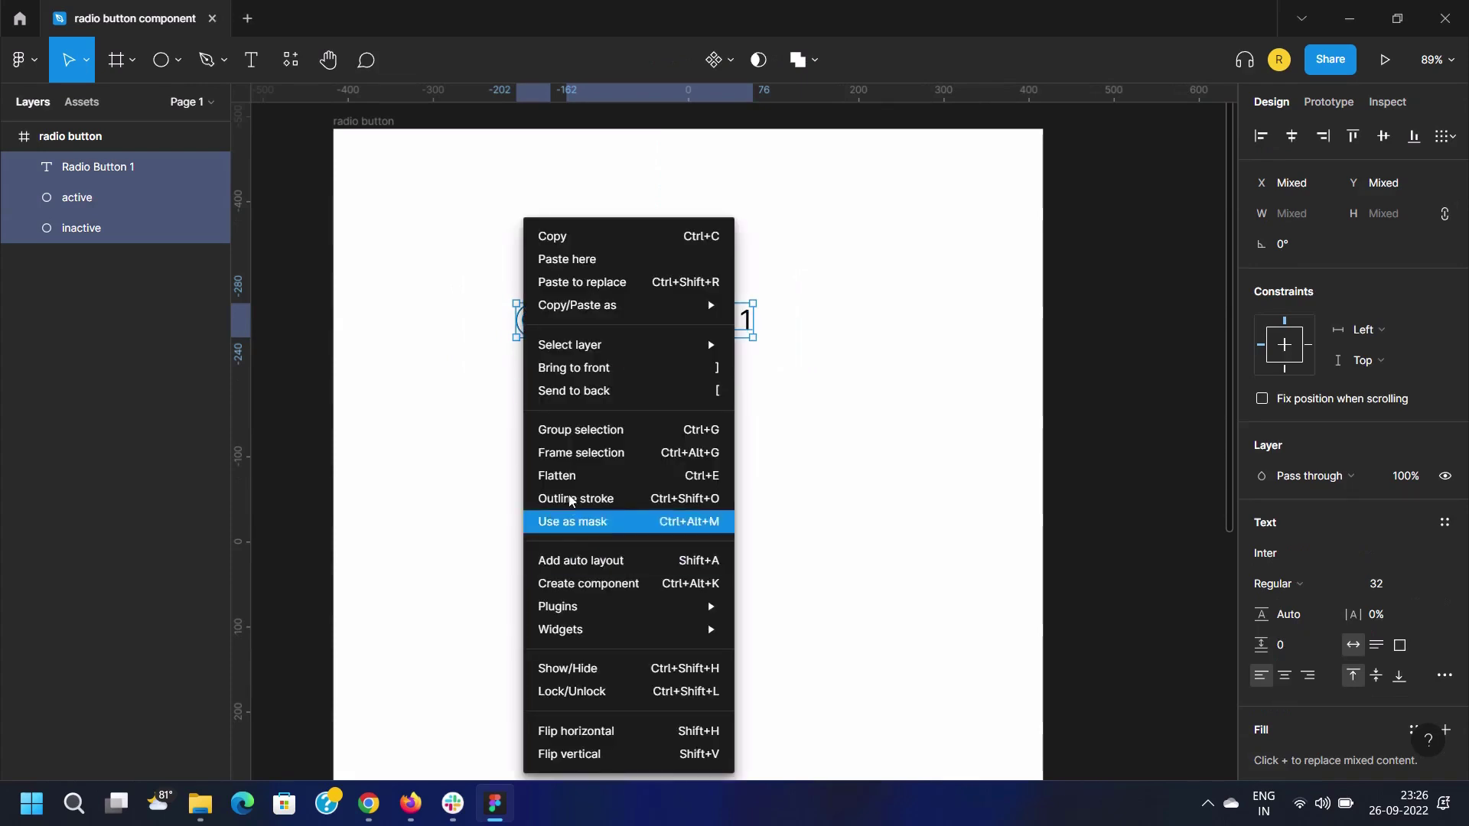
{"action": "left_click", "coordinate": [572, 433]}
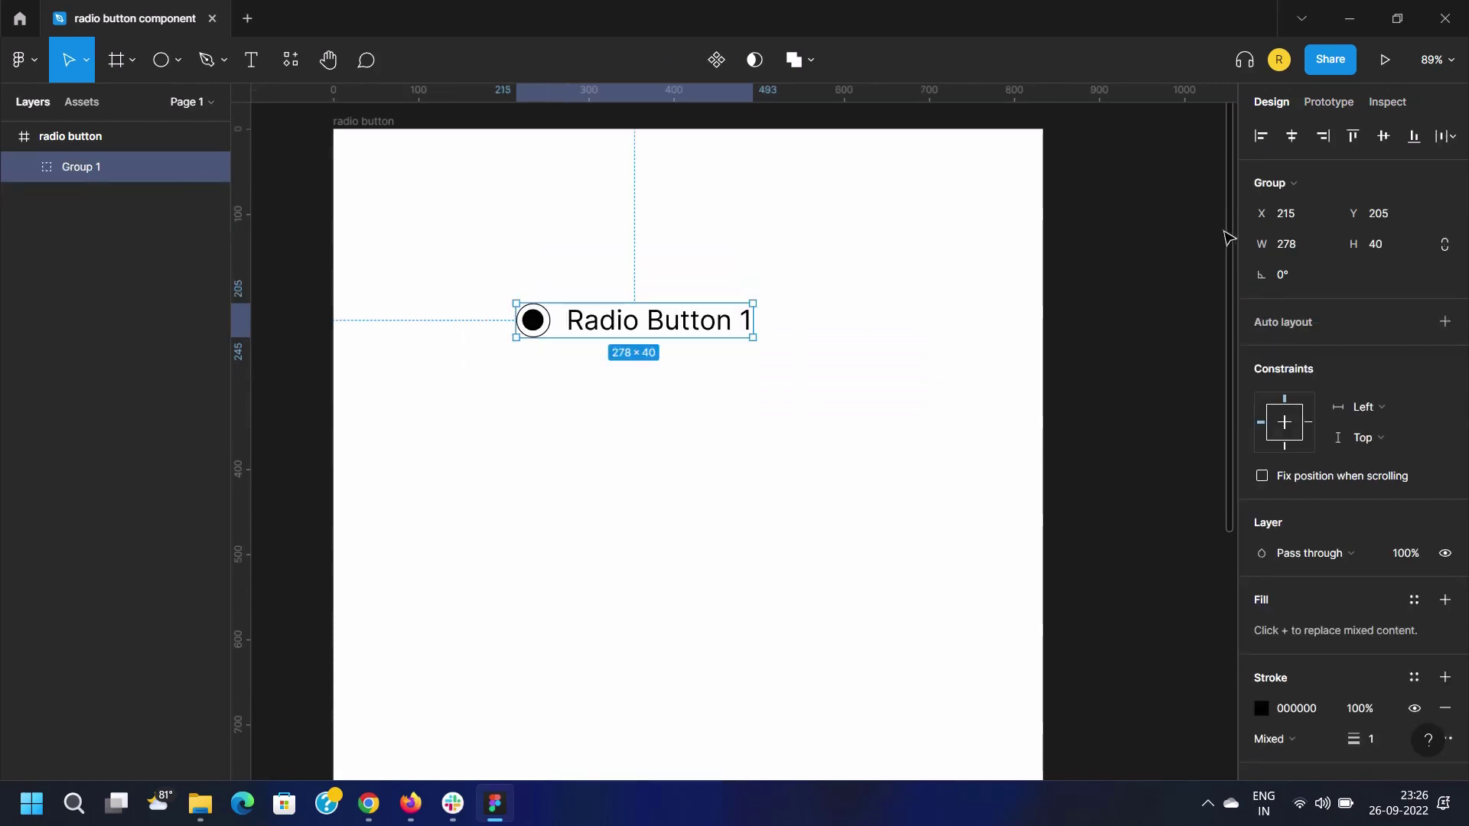
{"action": "left_click", "coordinate": [1284, 182]}
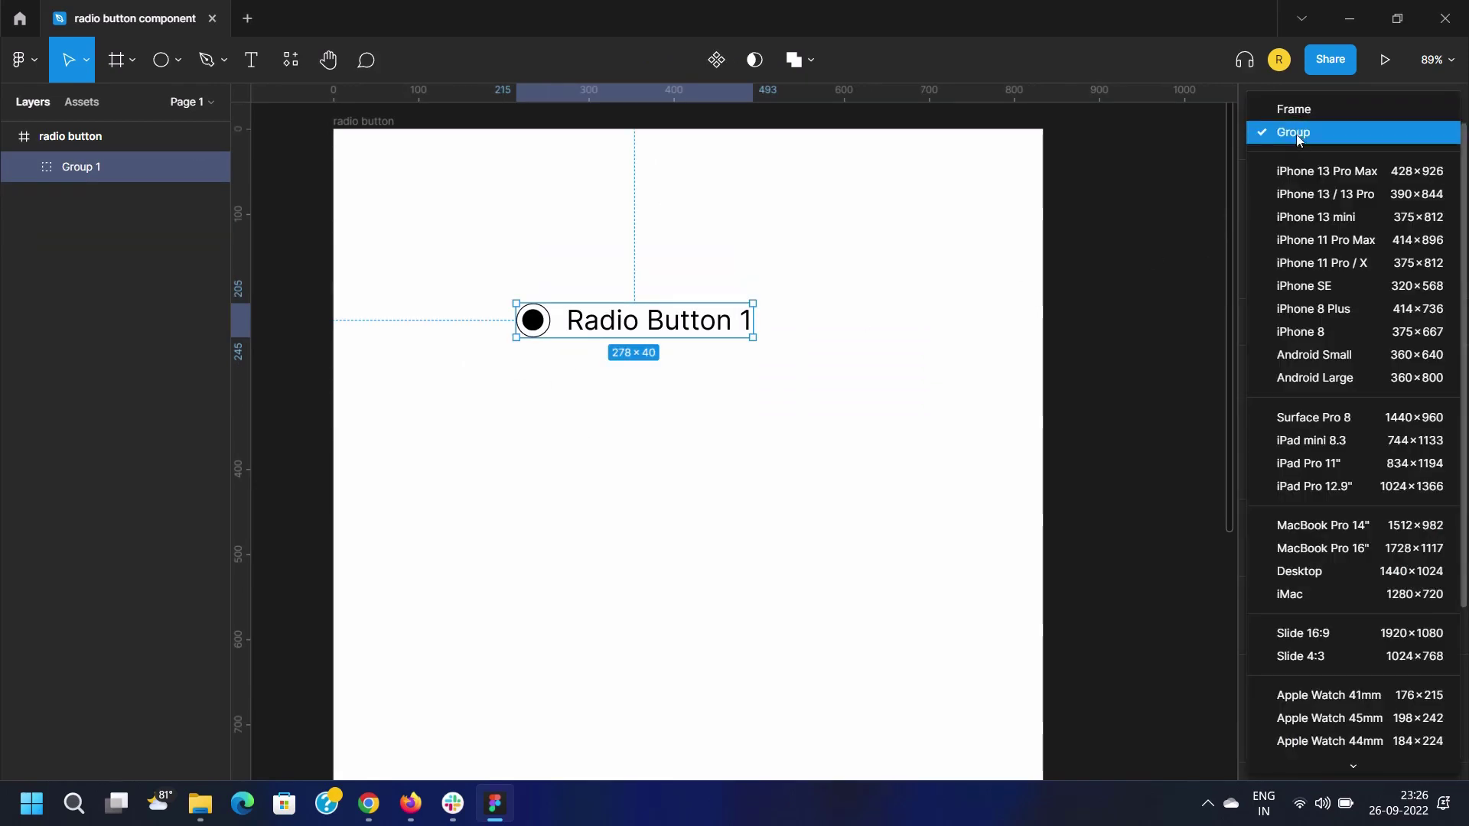
{"action": "left_click", "coordinate": [1296, 112]}
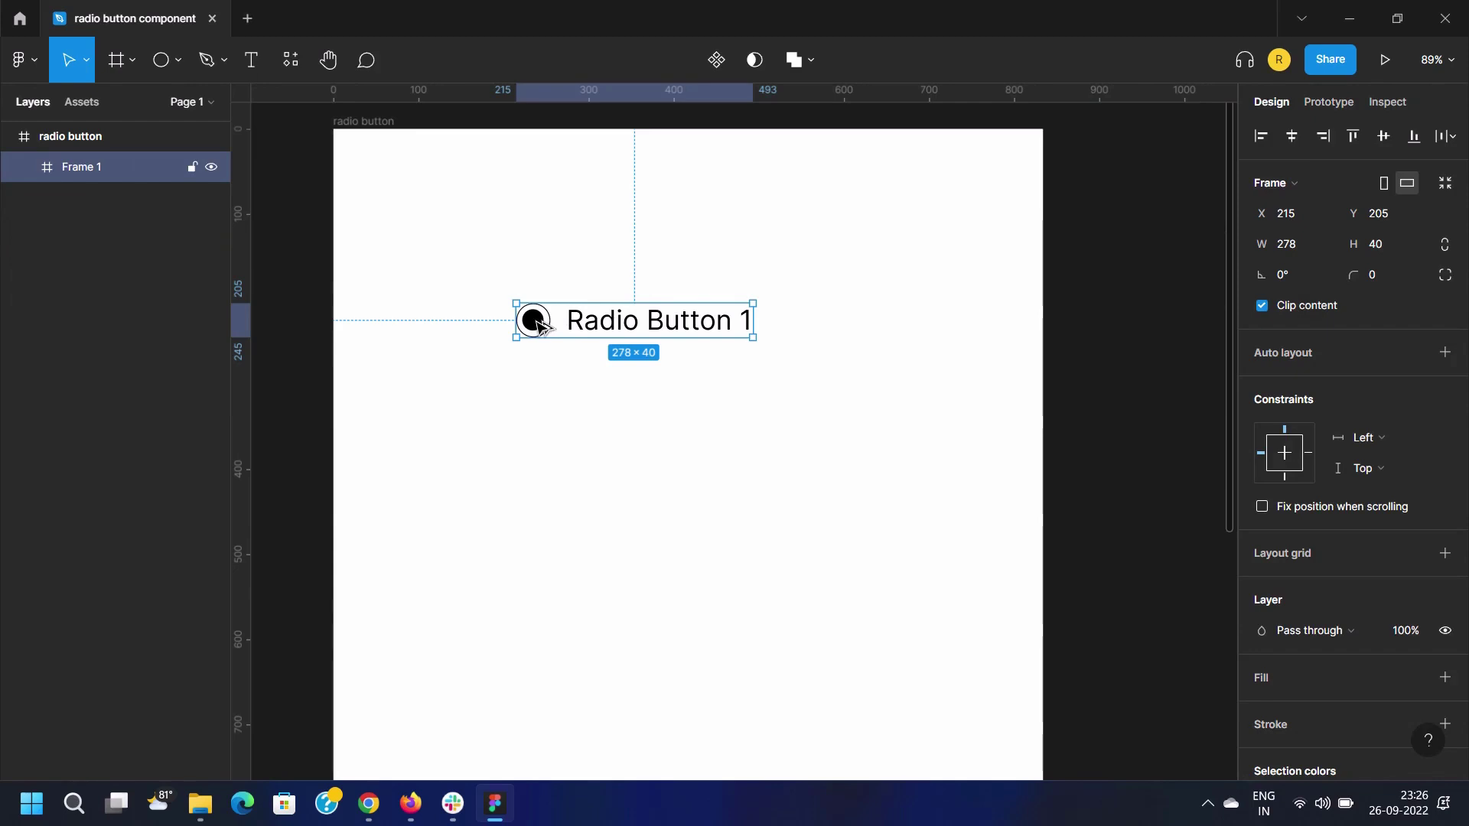
Duplicate the radio button frame twice straight below, placing the copies at Y 275 and Y 345
{"action": "left_click_drag", "start_coordinate": [540, 325], "coordinate": [547, 383]}
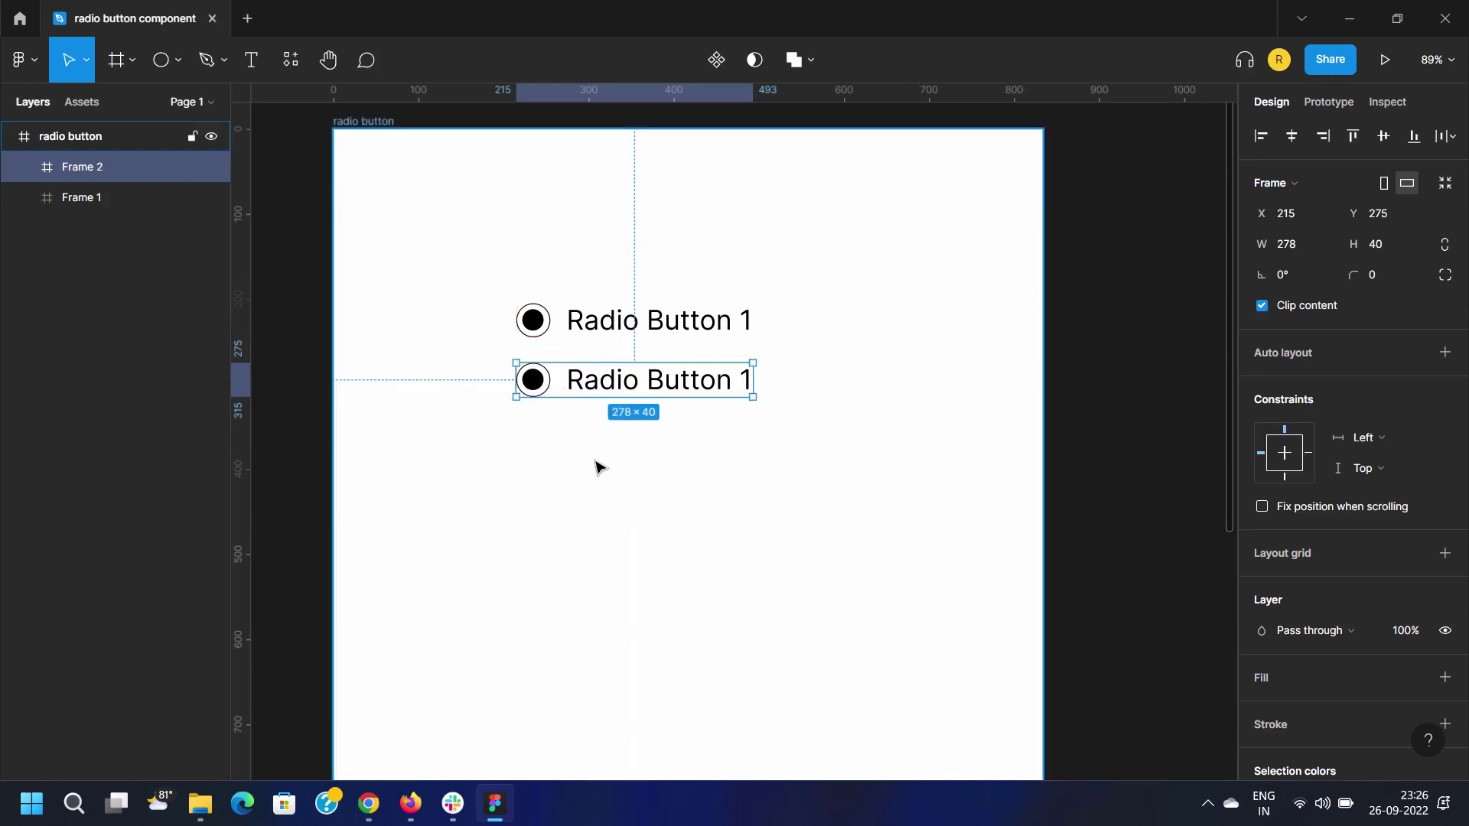
{"action": "key", "text": "ctrl+d"}
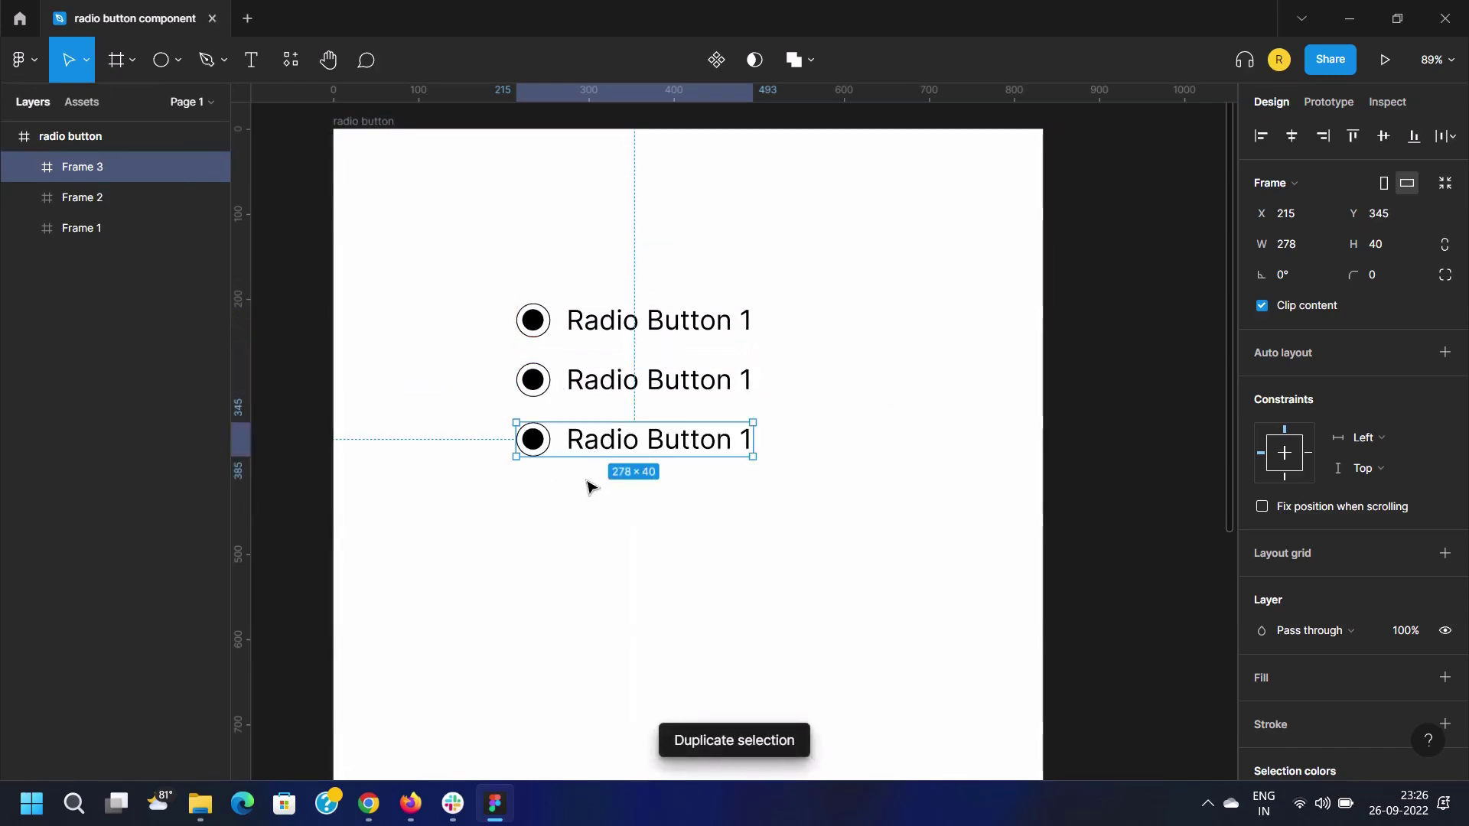
{"action": "left_click", "coordinate": [412, 243]}
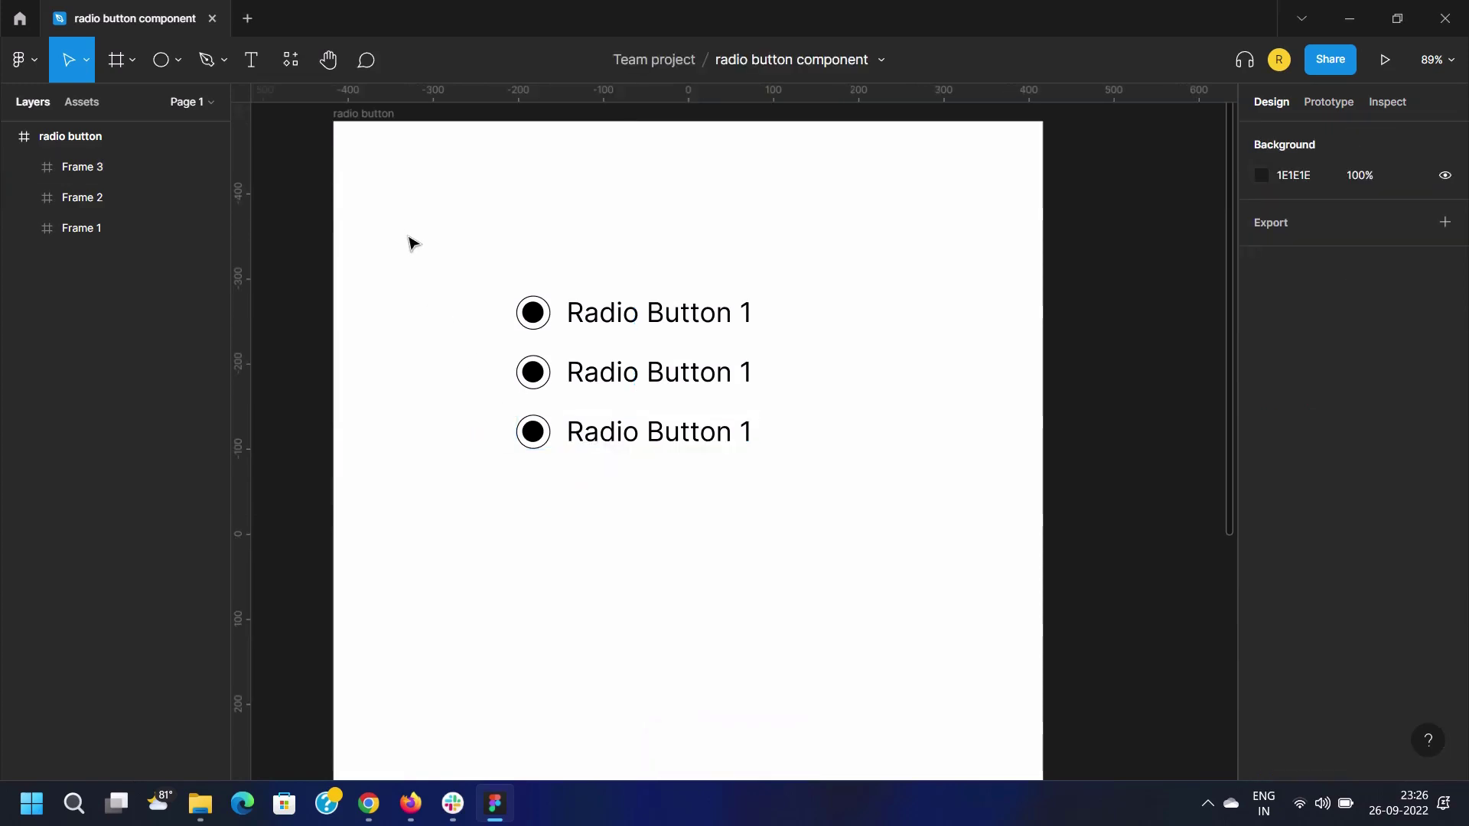
{"action": "left_click_drag", "start_coordinate": [401, 222], "coordinate": [834, 508]}
{"action": "left_click", "coordinate": [808, 417]}
Change the middle radio button's label to "Radio Button 2"
{"action": "left_click", "coordinate": [747, 371]}
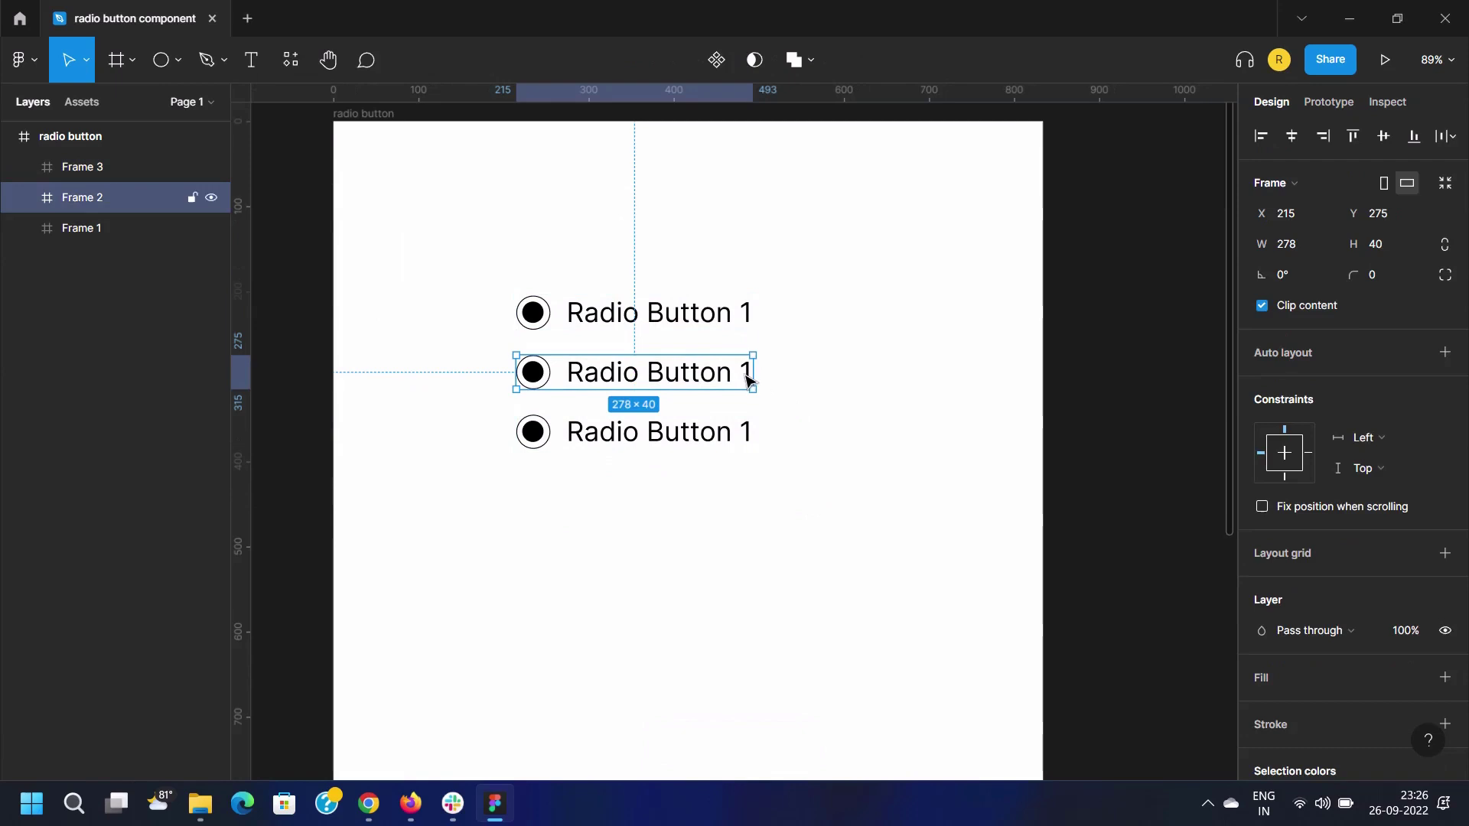
{"action": "double_click", "coordinate": [748, 378]}
{"action": "double_click", "coordinate": [741, 378]}
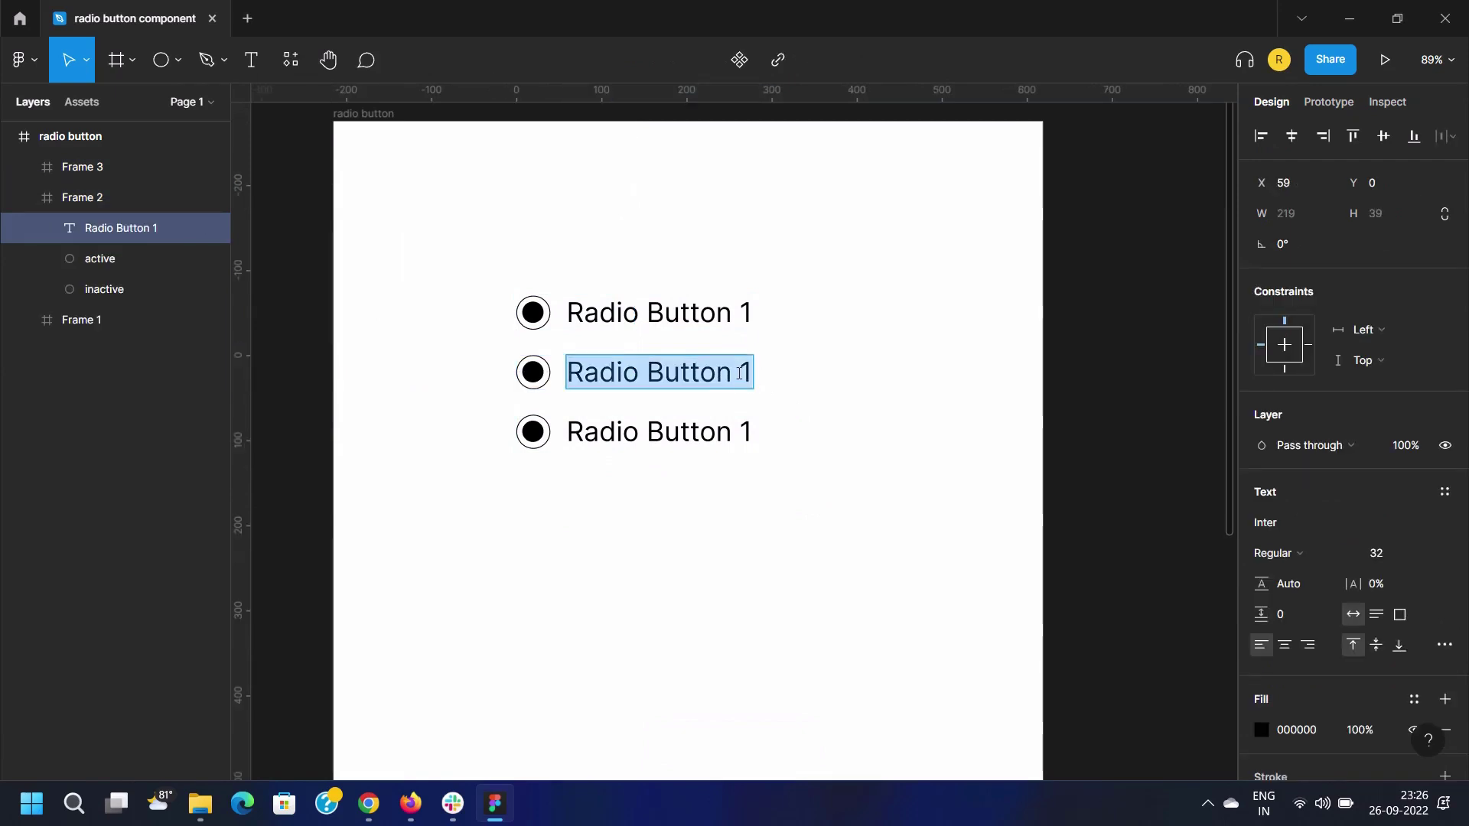
{"action": "left_click_drag", "start_coordinate": [739, 372], "coordinate": [755, 368]}
{"action": "type", "text": "2"}
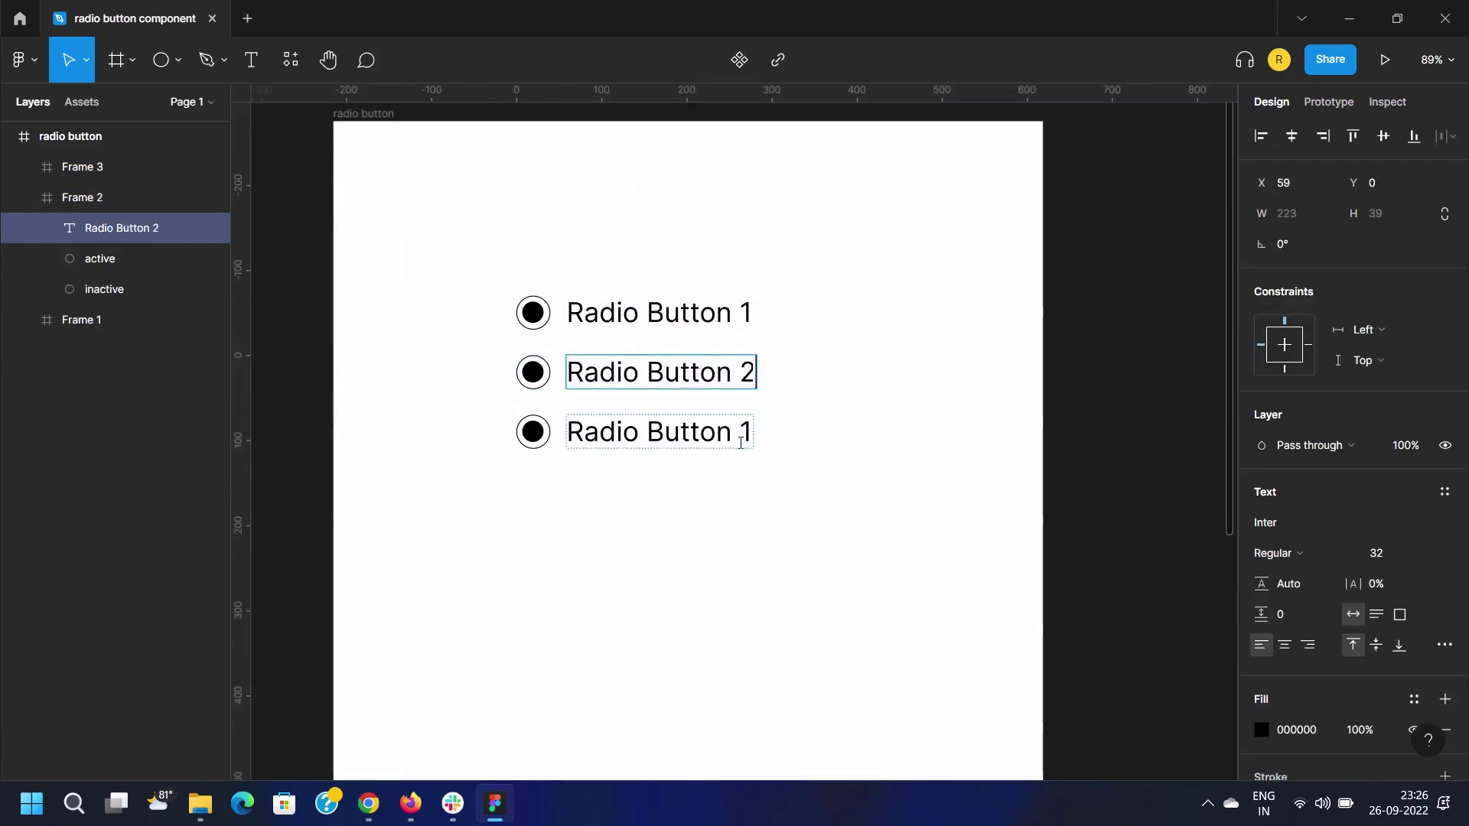
Change the lowest radio button's label to "Radio Button 3"
{"action": "double_click", "coordinate": [742, 430]}
{"action": "left_click_drag", "start_coordinate": [739, 430], "coordinate": [752, 429]}
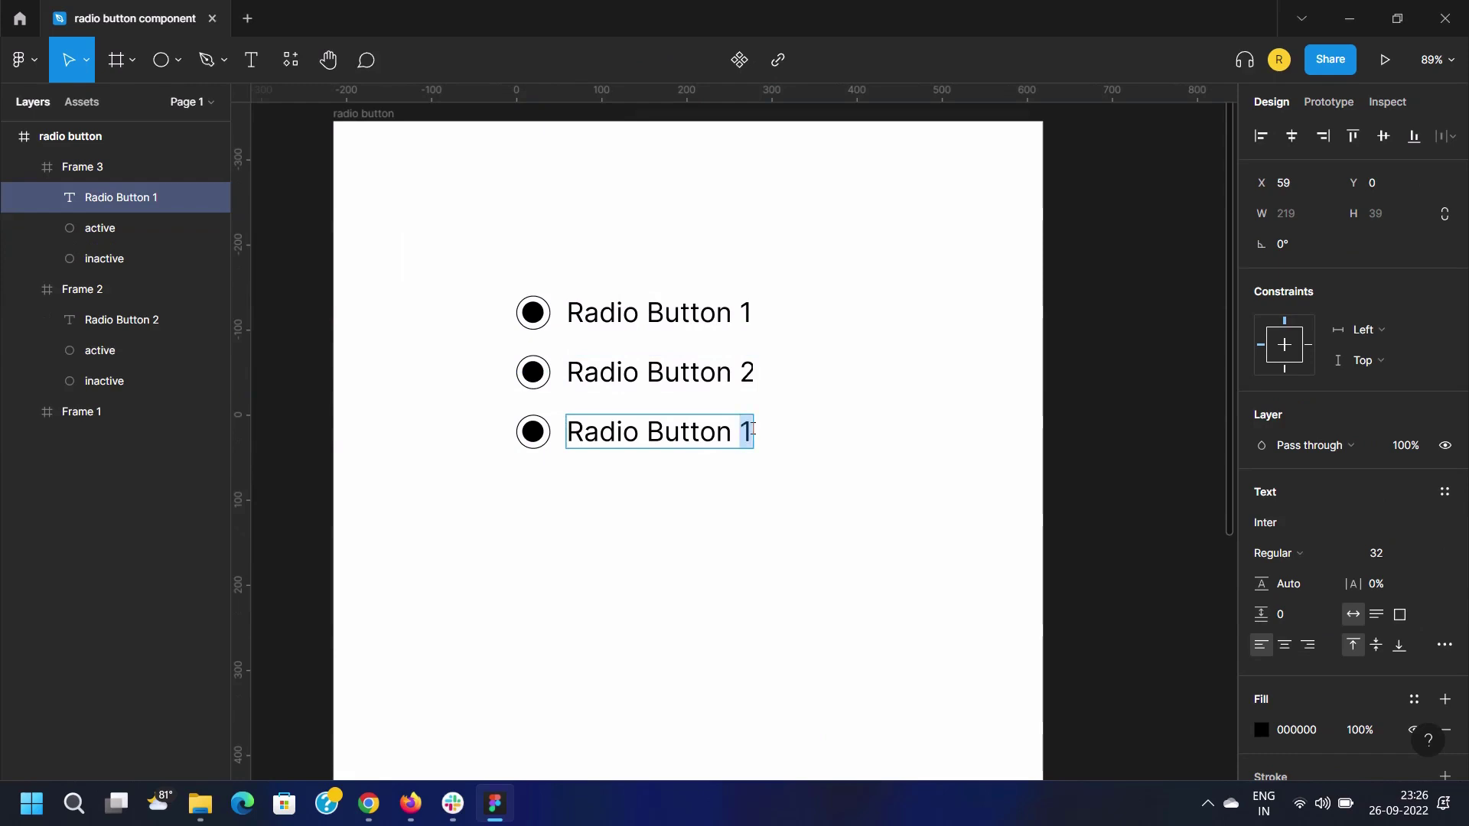
{"action": "type", "text": "3"}
{"action": "key", "text": "Escape"}
{"action": "key", "text": "Escape"}
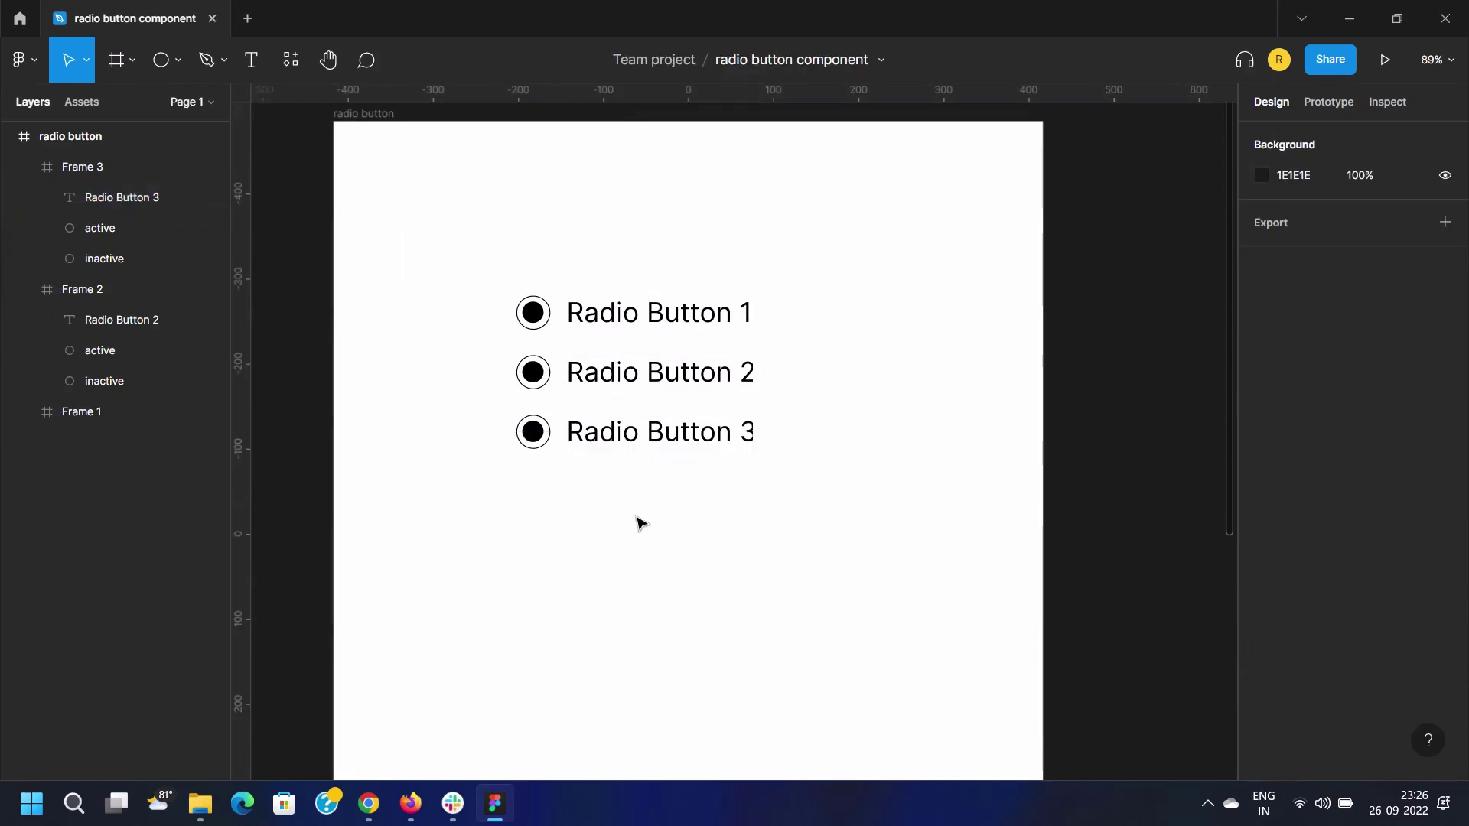
Try to widen the Radio Button 3 label's text box
{"action": "left_click", "coordinate": [731, 437]}
{"action": "double_click", "coordinate": [739, 436]}
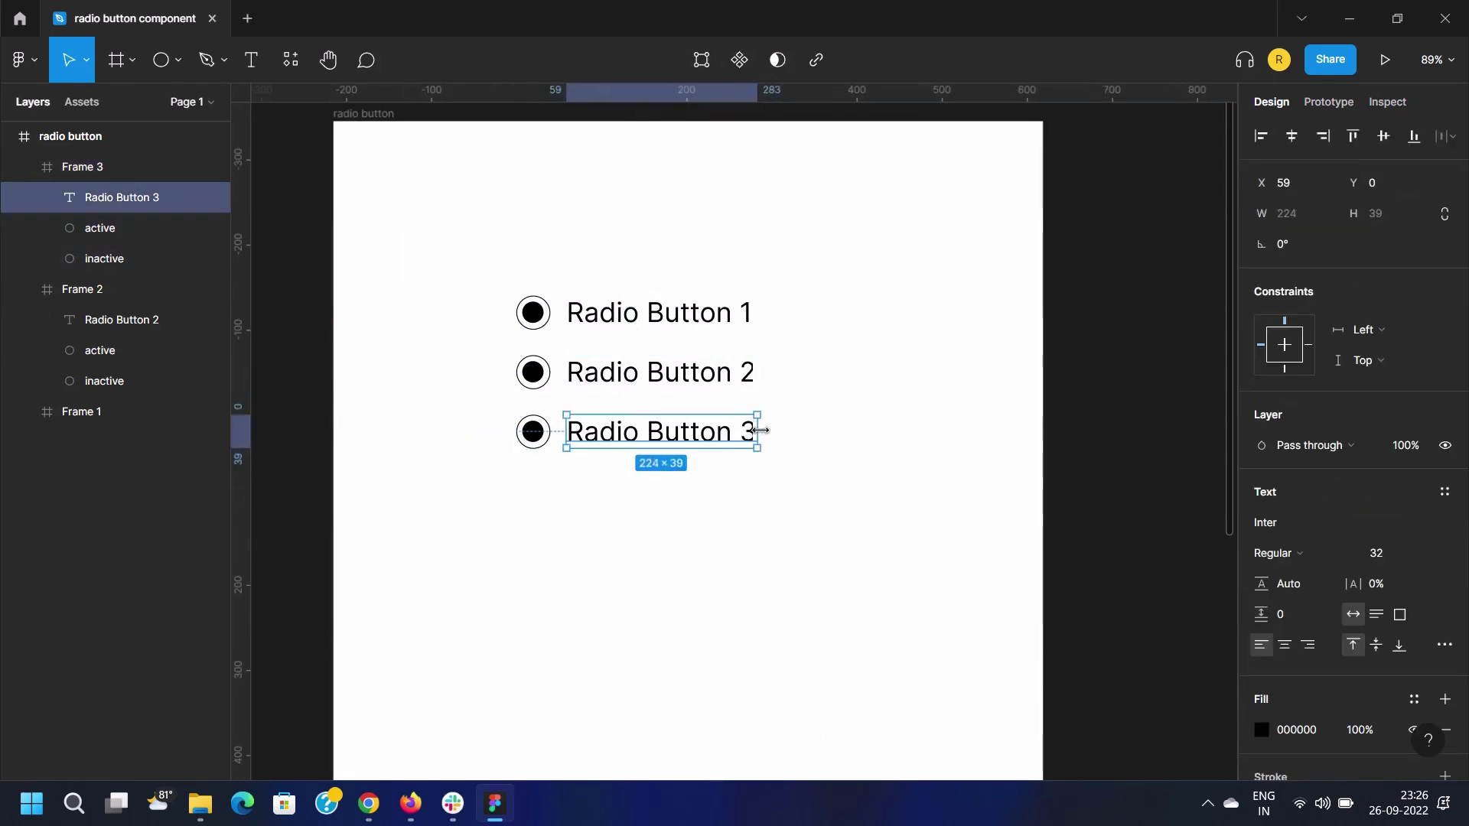
{"action": "left_click_drag", "start_coordinate": [762, 430], "coordinate": [765, 430]}
{"action": "double_click", "coordinate": [765, 430]}
{"action": "left_click", "coordinate": [742, 490]}
Combine the three radio button frames into a single component
{"action": "scroll", "coordinate": [744, 455], "scroll_direction": "up", "scroll_amount": 5}
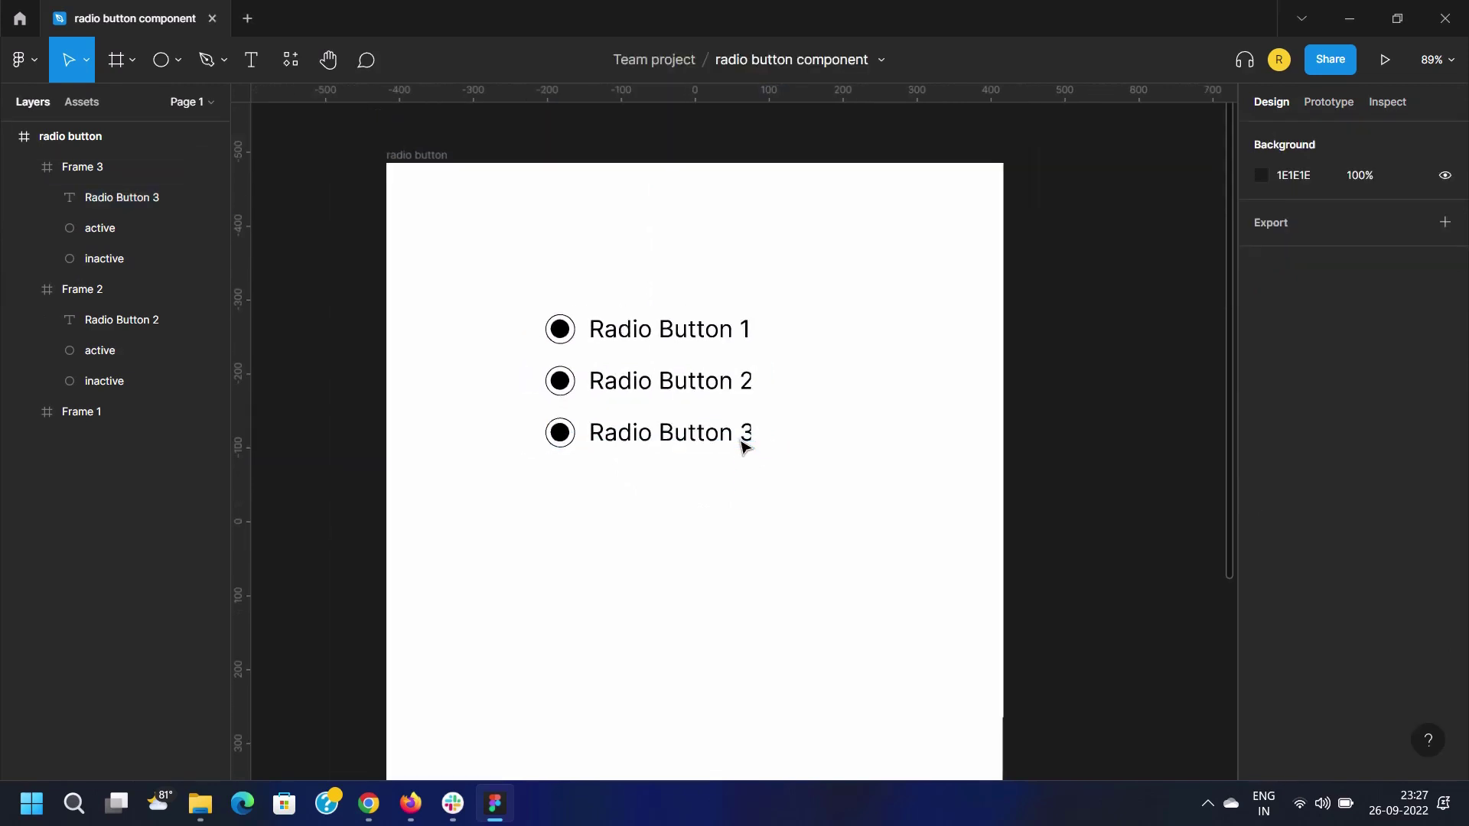
{"action": "scroll", "coordinate": [759, 448], "scroll_direction": "up", "scroll_amount": 2}
{"action": "scroll", "coordinate": [780, 429], "scroll_direction": "down", "scroll_amount": 6}
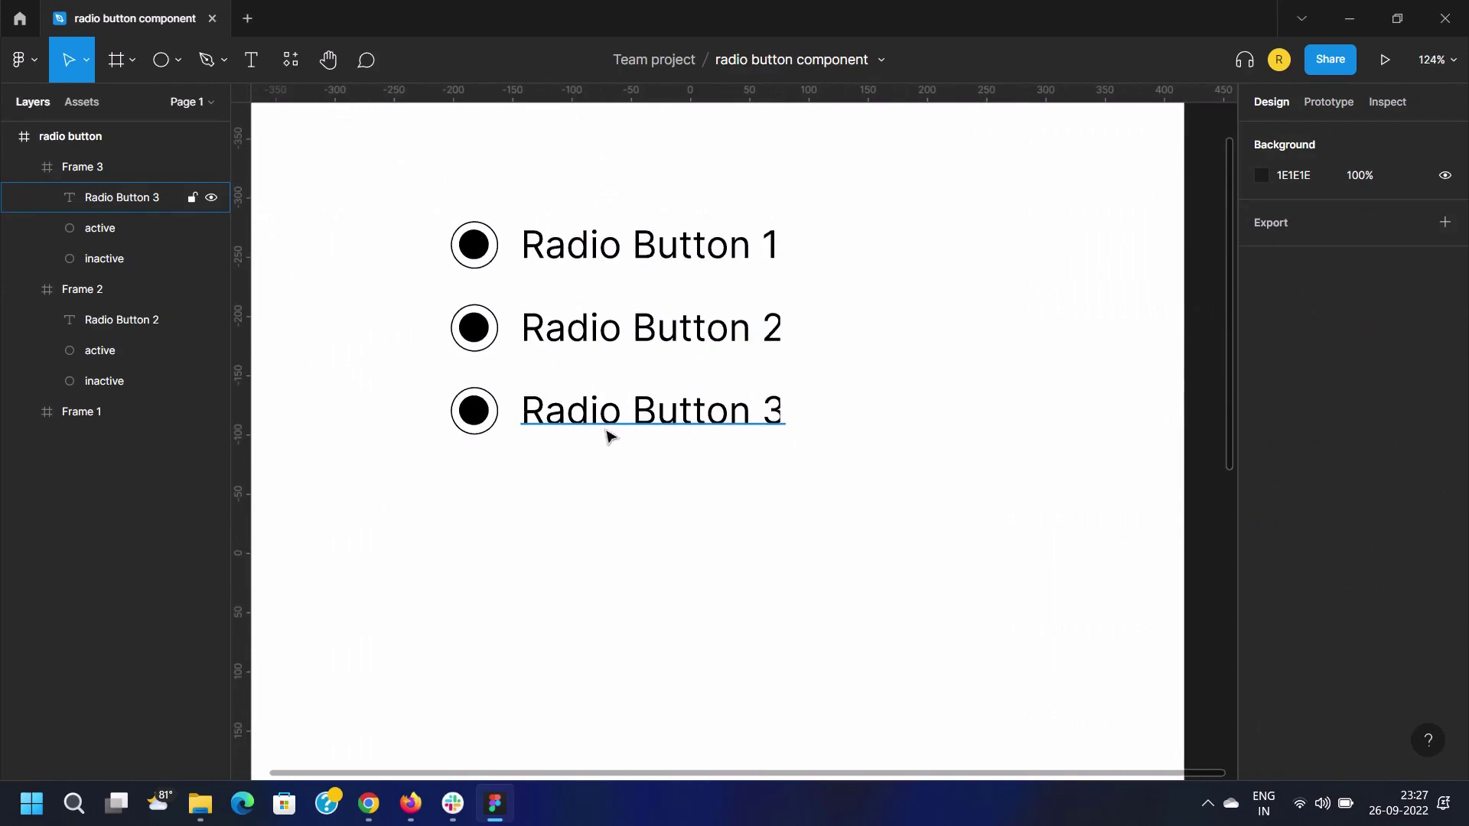
{"action": "scroll", "coordinate": [711, 422], "scroll_direction": "up", "scroll_amount": 1}
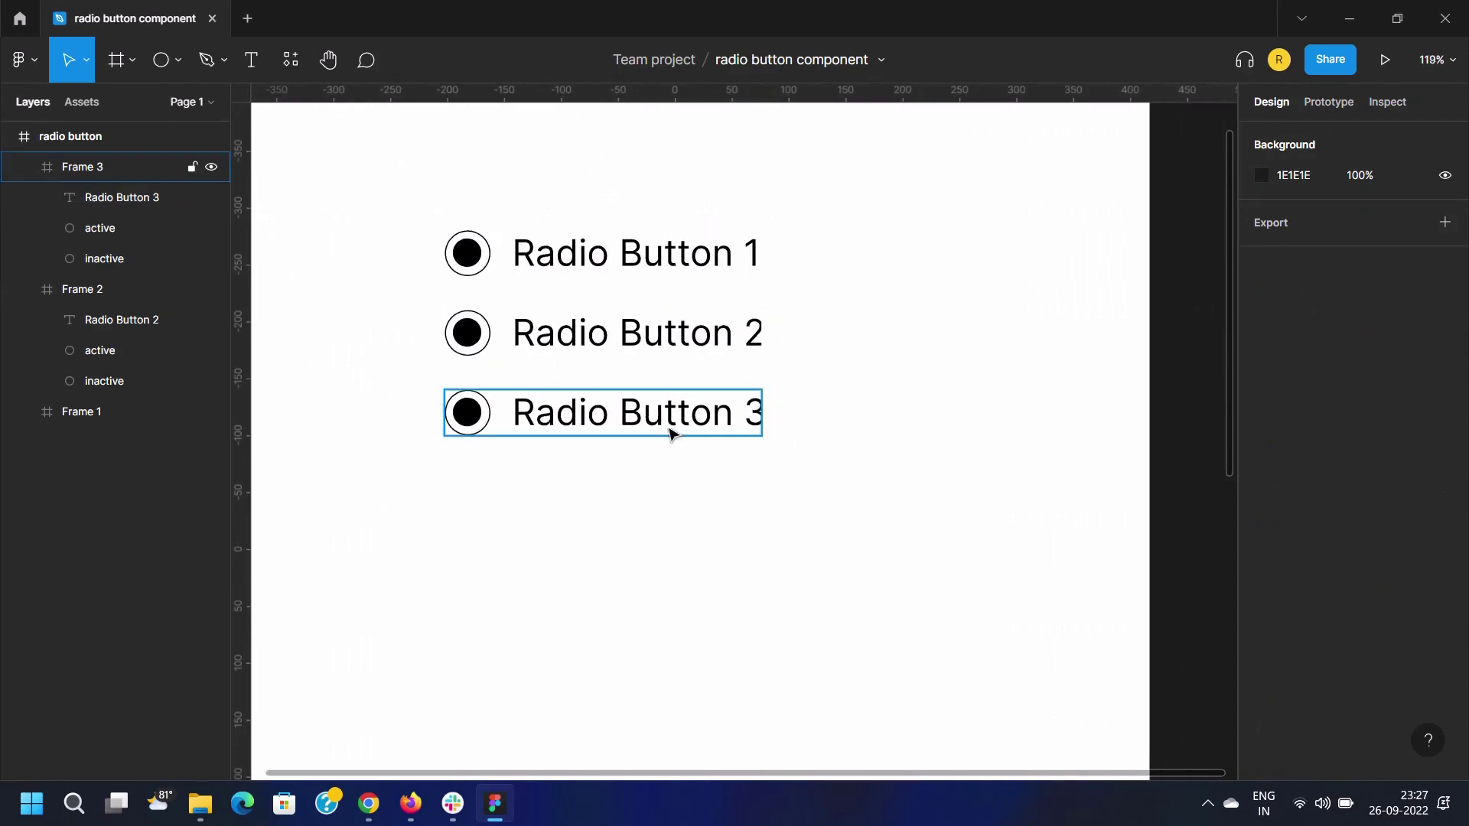
{"action": "left_click_drag", "start_coordinate": [740, 482], "coordinate": [697, 492]}
{"action": "left_click_drag", "start_coordinate": [367, 204], "coordinate": [802, 505]}
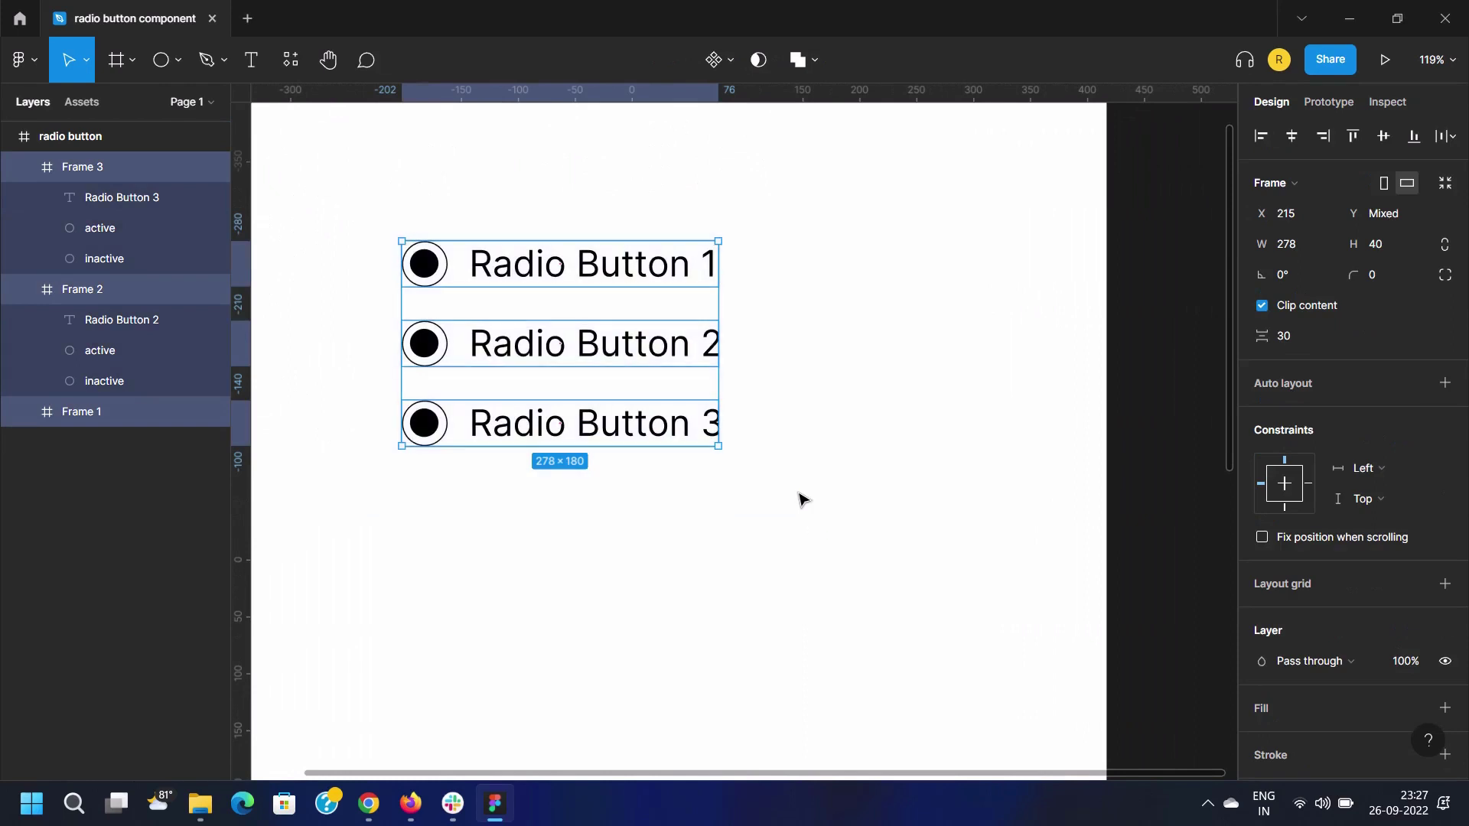
{"action": "left_click", "coordinate": [715, 60]}
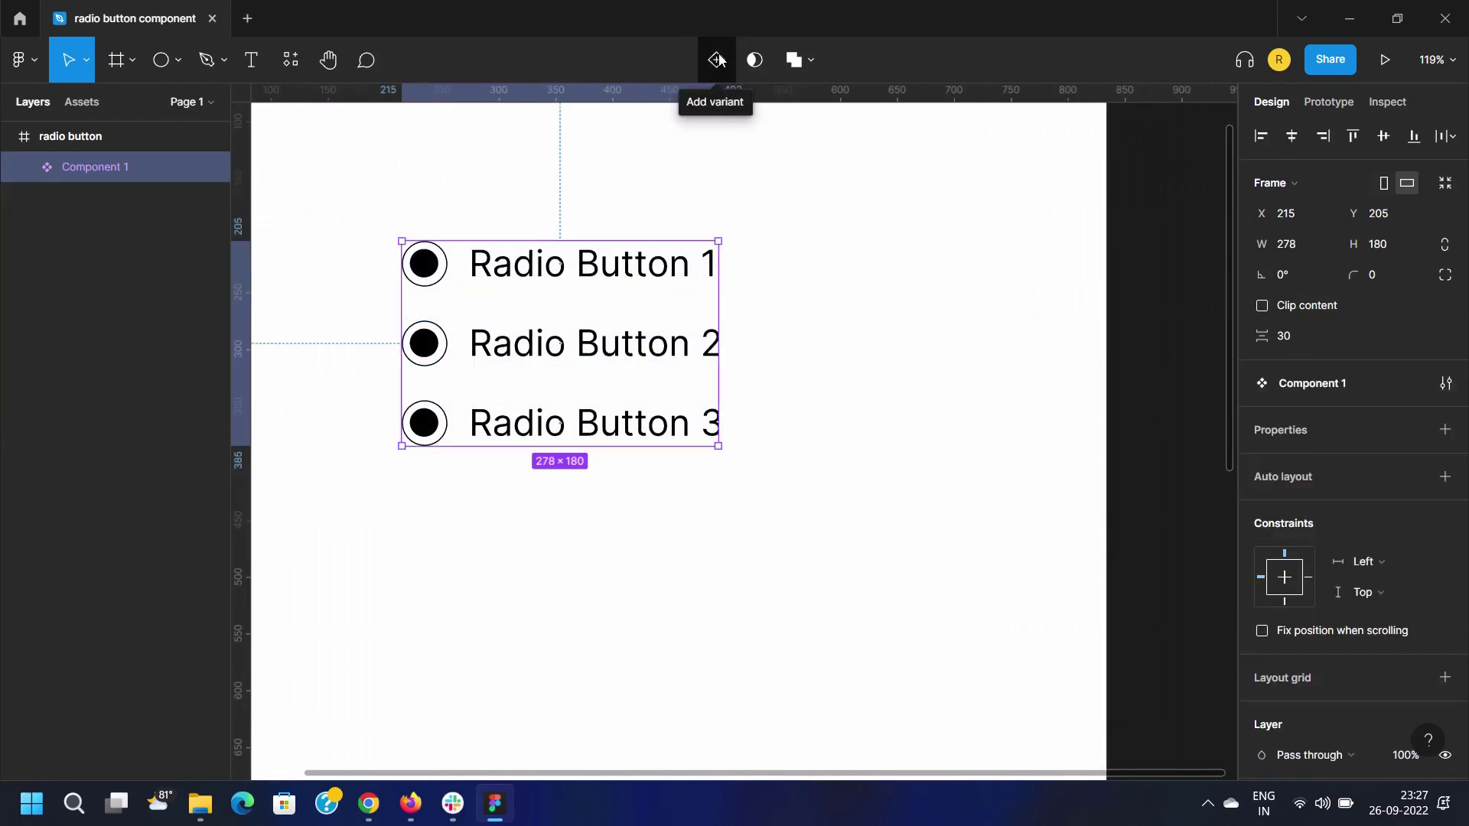
Add three variants to the radio button component, stacked below the default one
{"action": "left_click", "coordinate": [718, 60]}
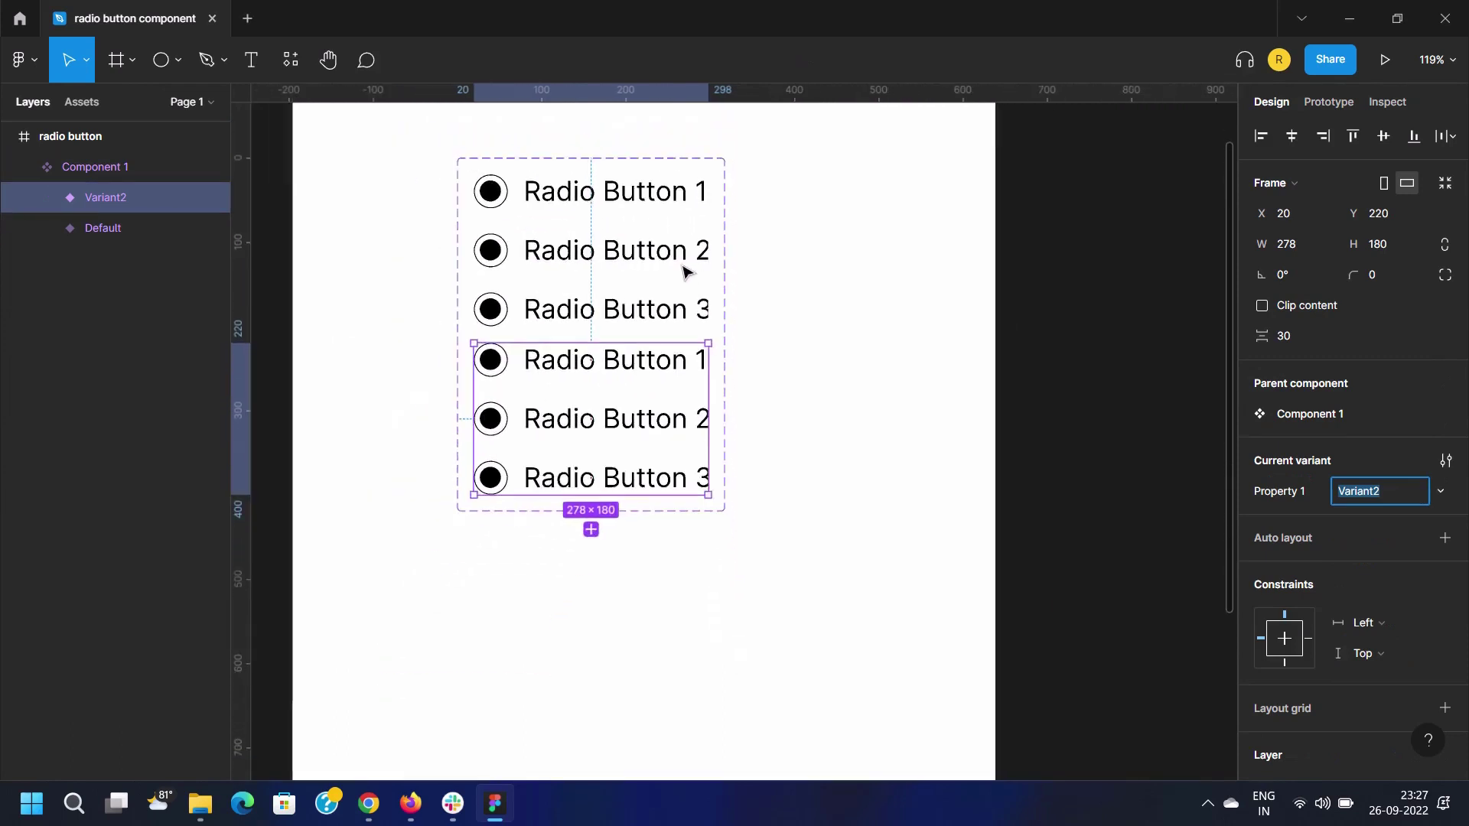
{"action": "scroll", "coordinate": [683, 271], "scroll_direction": "down", "scroll_amount": 5, "text": "ctrl"}
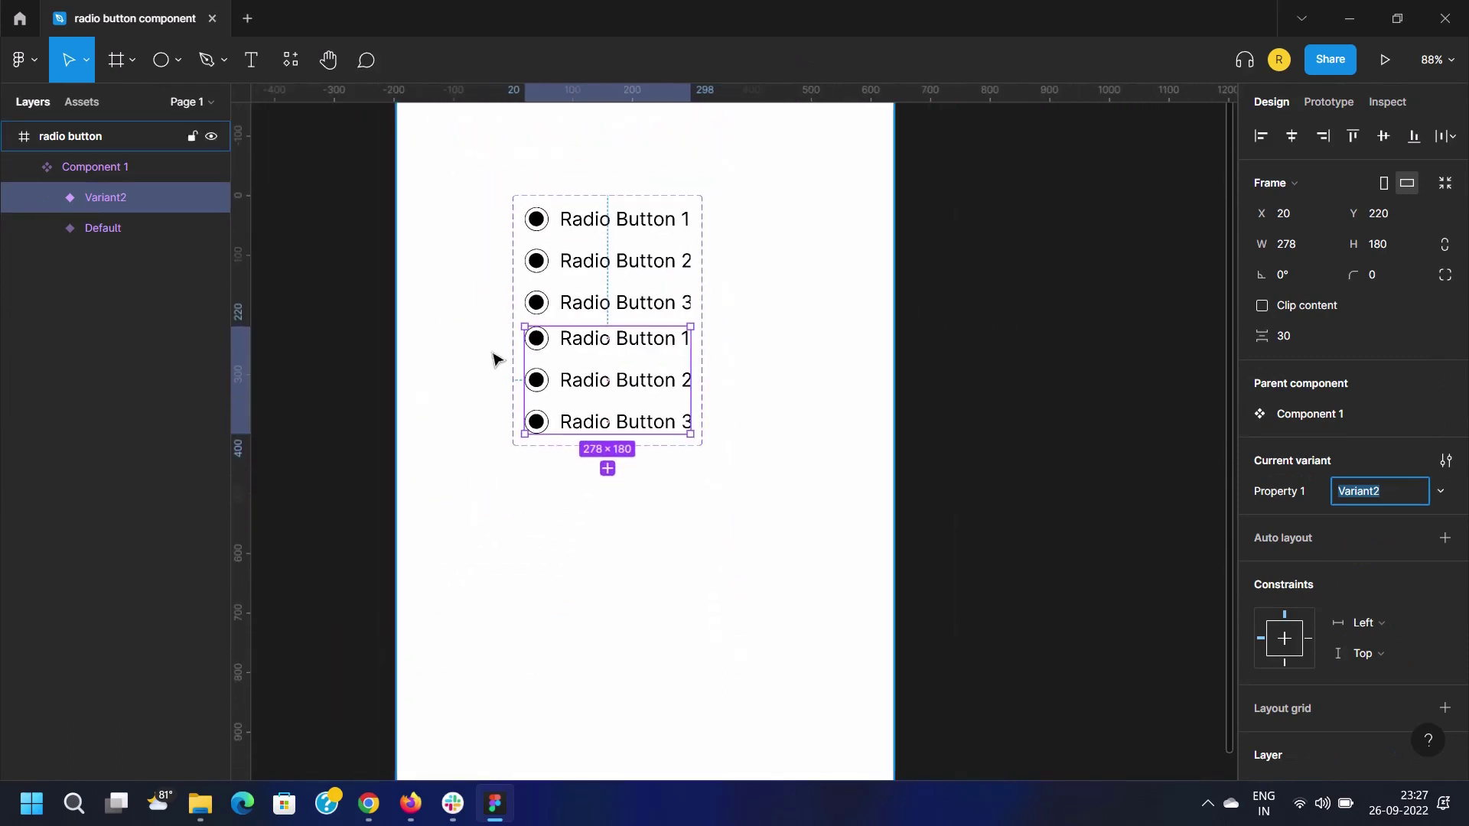
{"action": "left_click", "coordinate": [608, 468]}
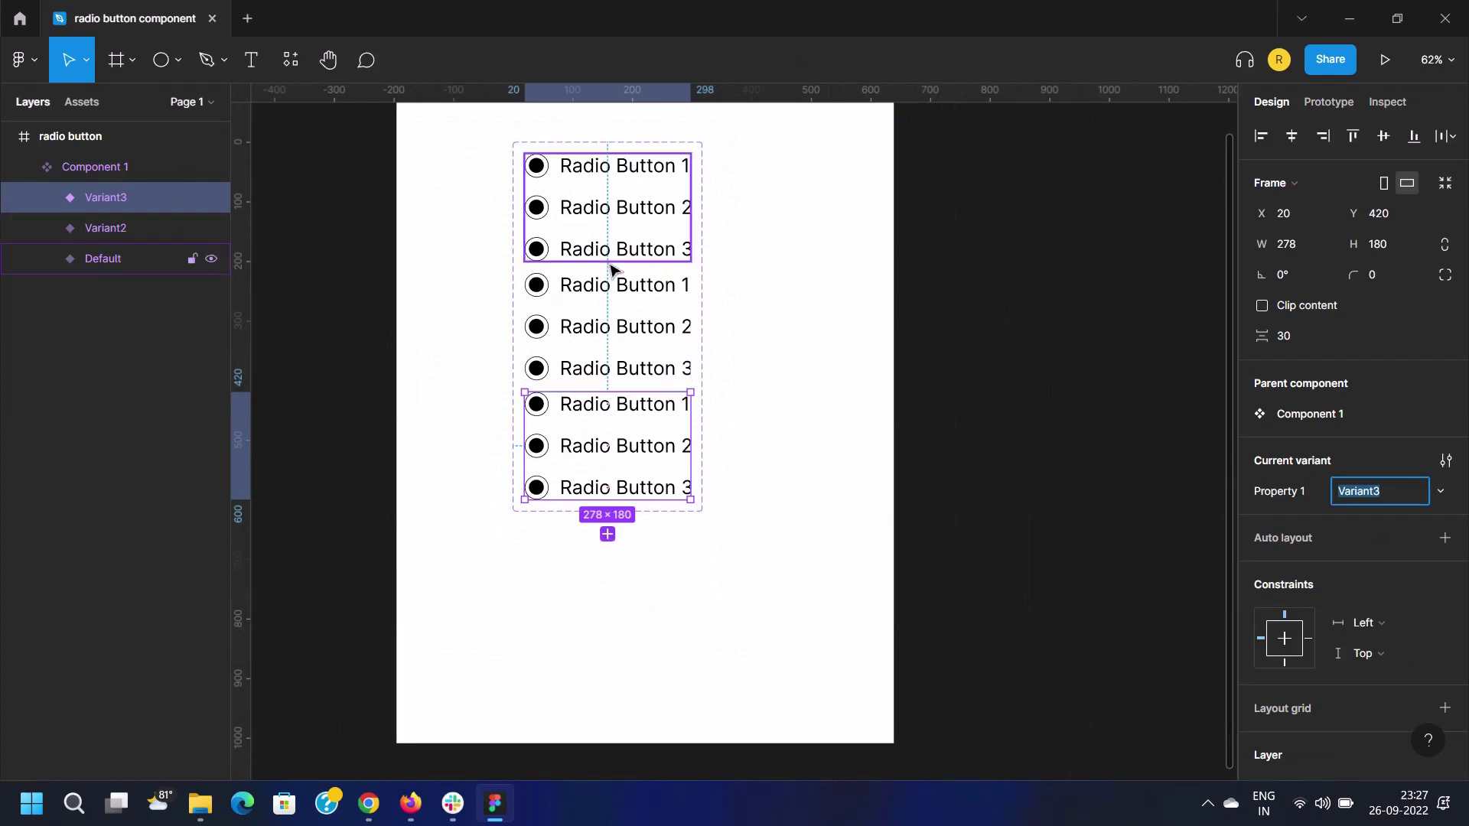
{"action": "left_click", "coordinate": [608, 535]}
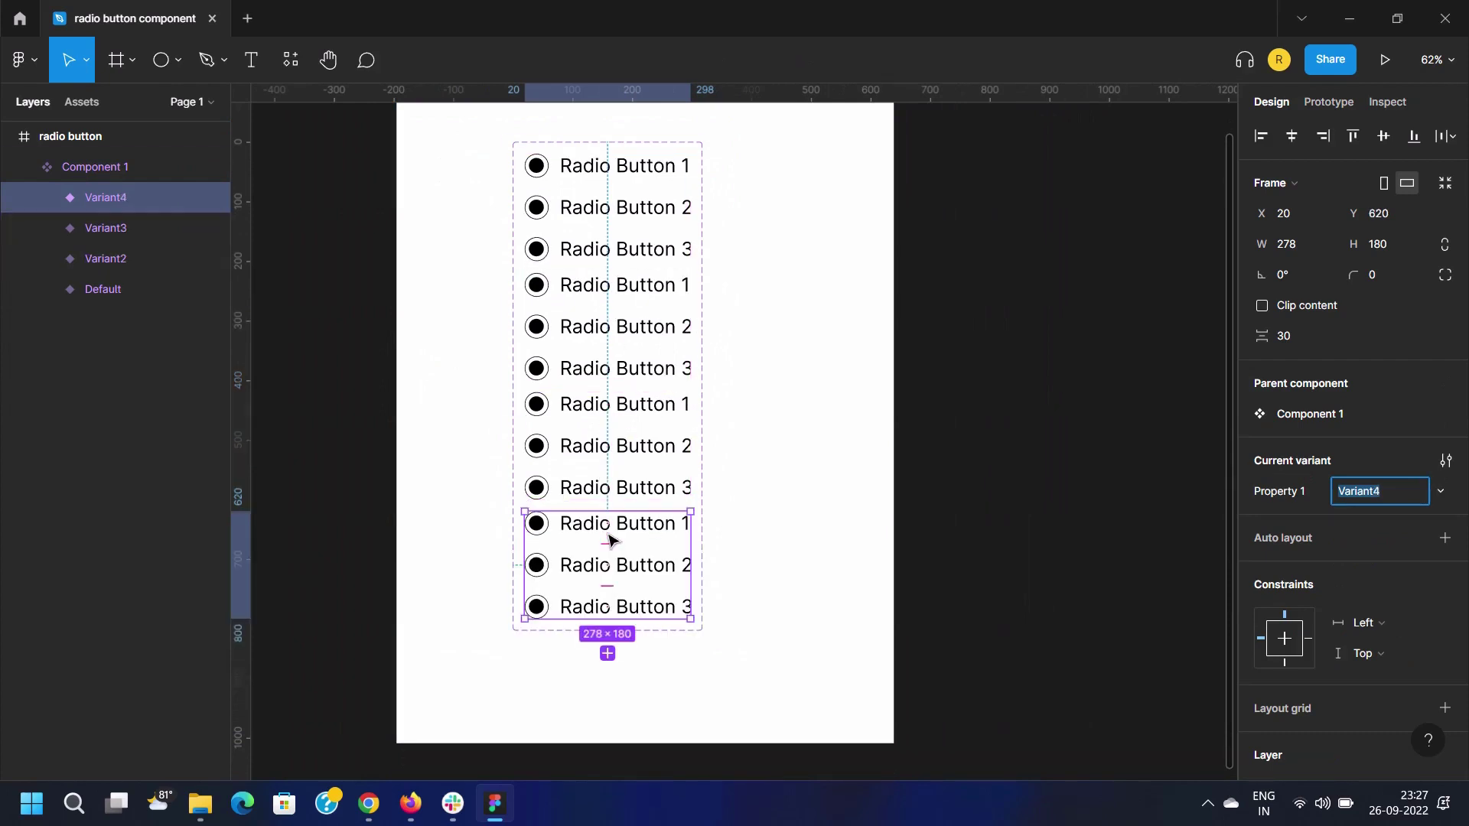
{"action": "left_click", "coordinate": [775, 412]}
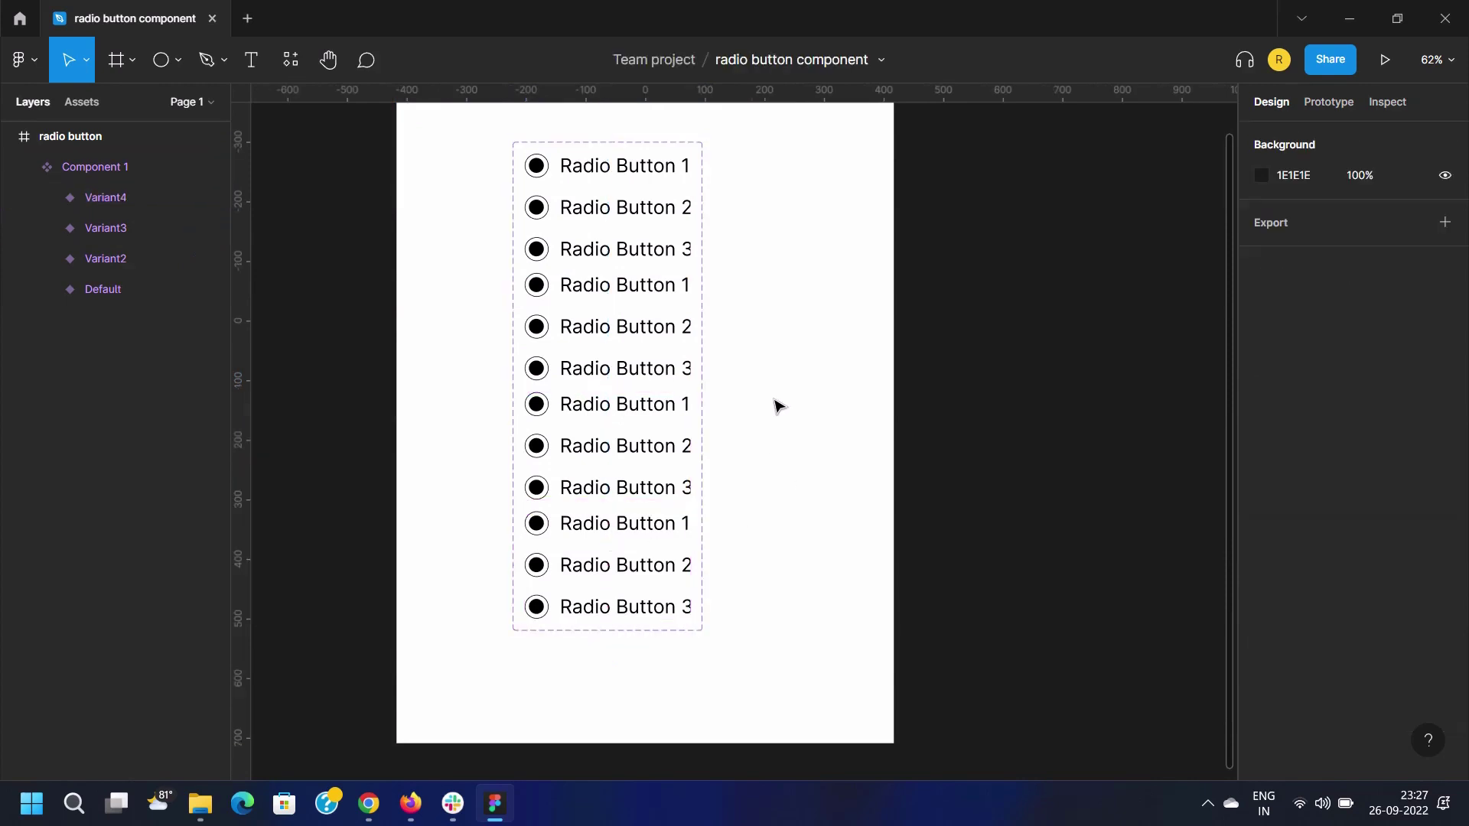
Move the component set up within the radio button frame and extend it downward to a height of about 1055
{"action": "left_click_drag", "start_coordinate": [764, 361], "coordinate": [866, 462]}
{"action": "left_click", "coordinate": [817, 450]}
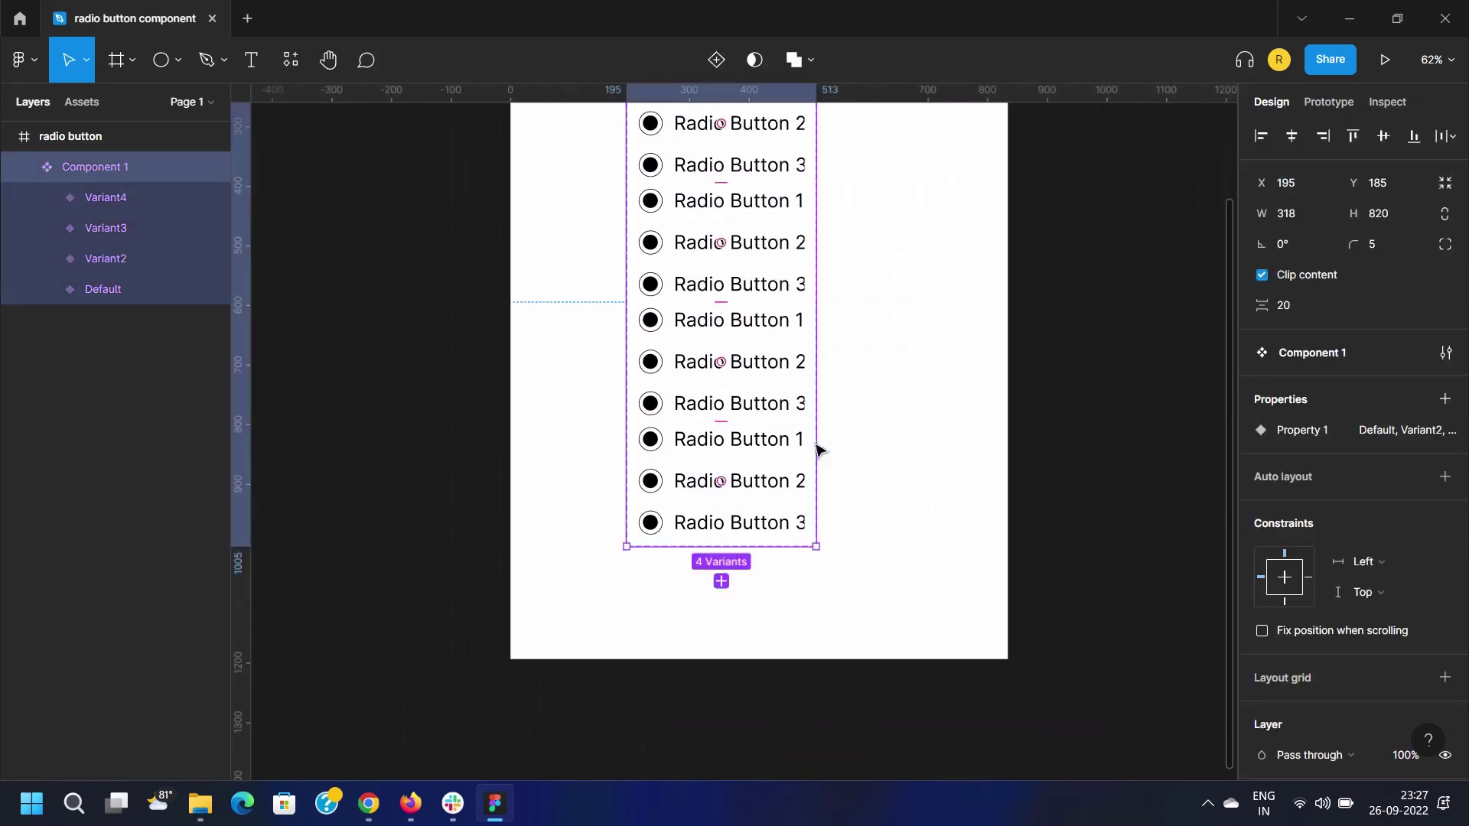
{"action": "scroll", "coordinate": [817, 450], "scroll_direction": "up", "scroll_amount": 2}
{"action": "scroll", "coordinate": [853, 440], "scroll_direction": "down", "scroll_amount": 3}
{"action": "scroll", "coordinate": [853, 440], "scroll_direction": "right", "scroll_amount": 2}
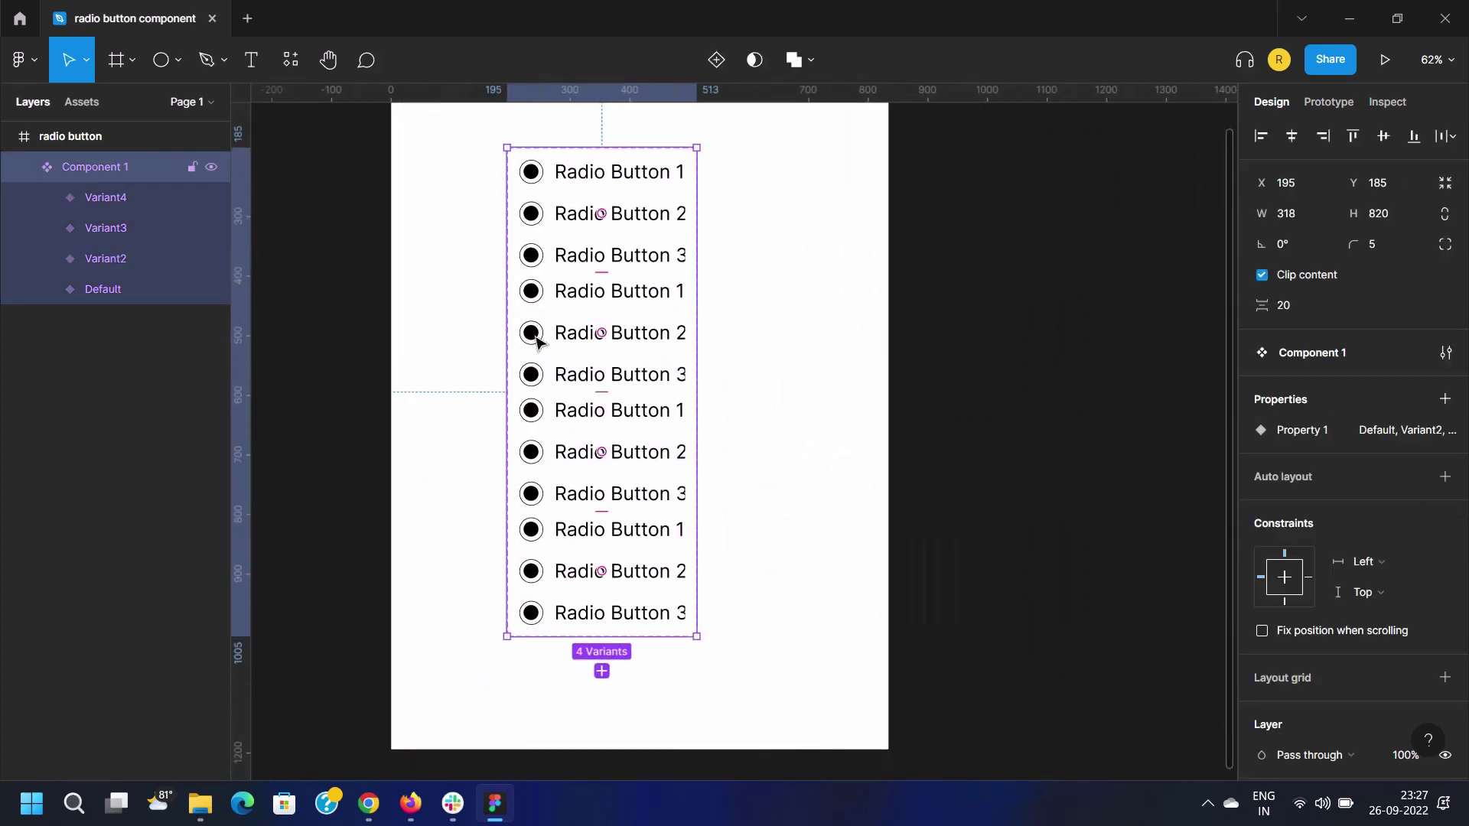
{"action": "key", "text": "ctrl+z"}
{"action": "scroll", "coordinate": [742, 387], "scroll_direction": "up", "scroll_amount": 2}
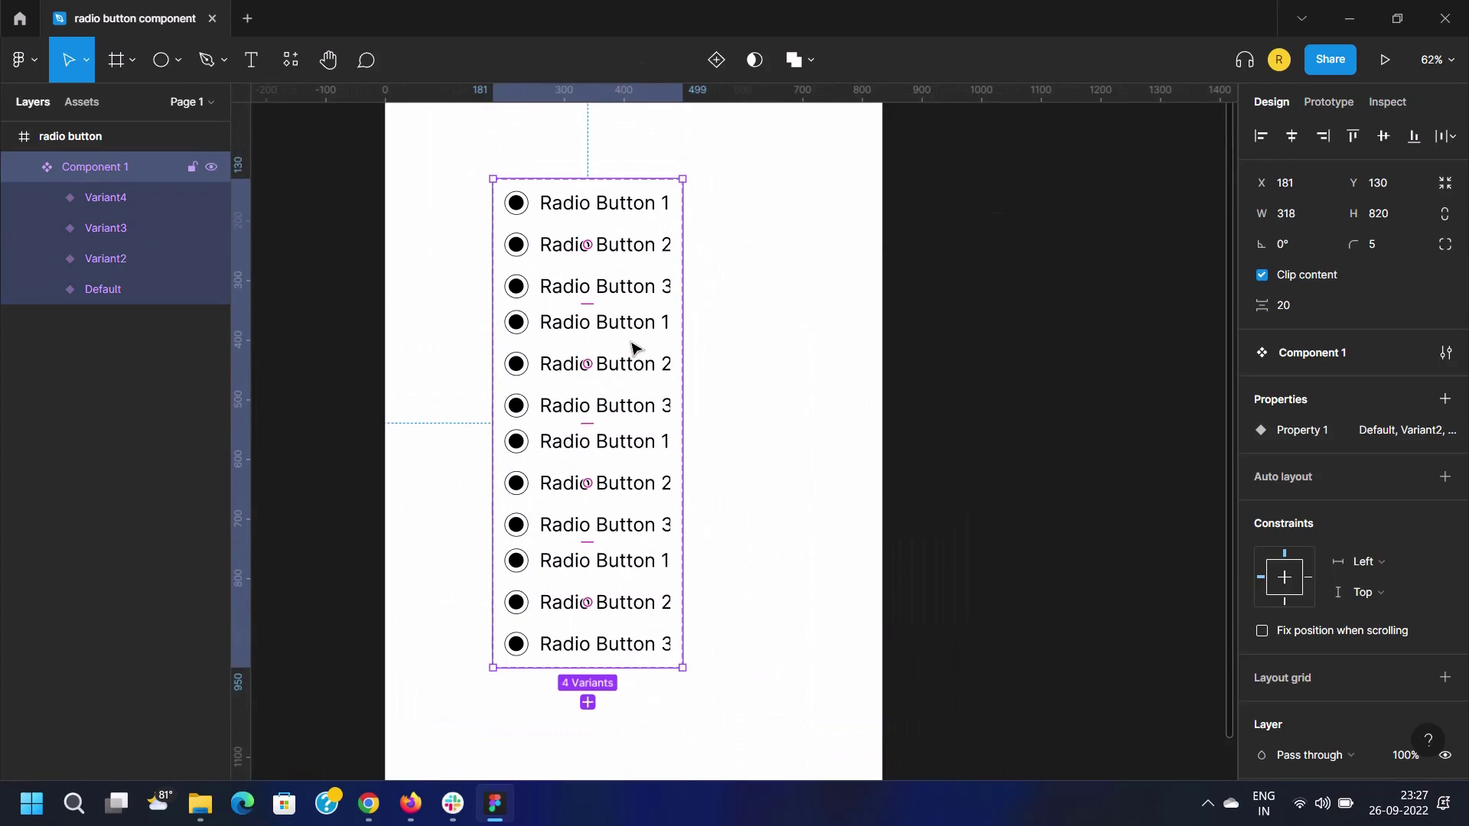
{"action": "scroll", "coordinate": [632, 338], "scroll_direction": "down", "scroll_amount": 1}
{"action": "left_click_drag", "start_coordinate": [567, 341], "coordinate": [559, 304]}
{"action": "left_click_drag", "start_coordinate": [637, 601], "coordinate": [628, 725]}
{"action": "left_click", "coordinate": [741, 558]}
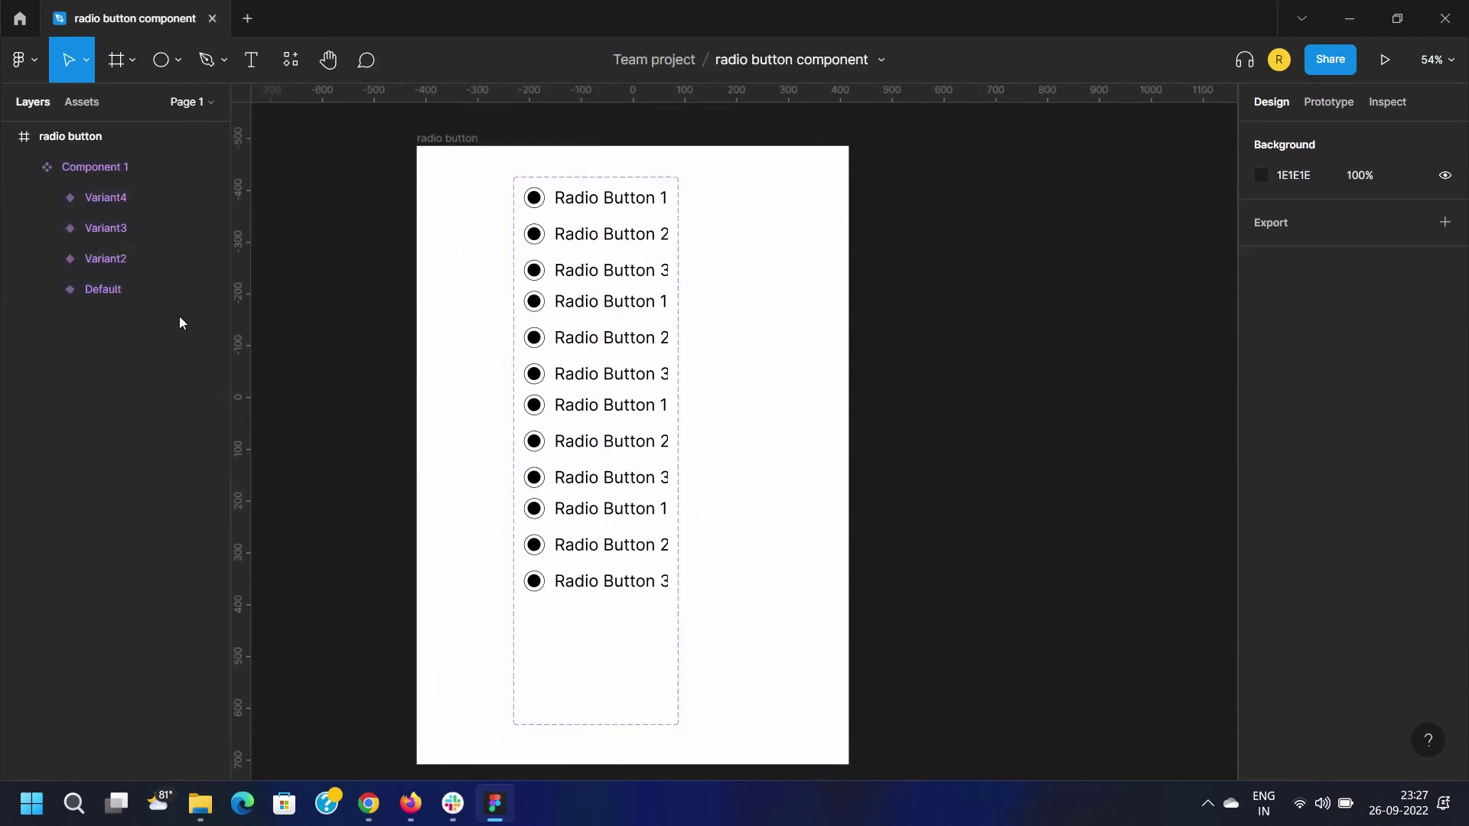
Space the variants apart vertically, moving Variant4 to Y 790, Variant3 to Y 529 and Variant2 to Y 274
{"action": "left_click", "coordinate": [110, 199]}
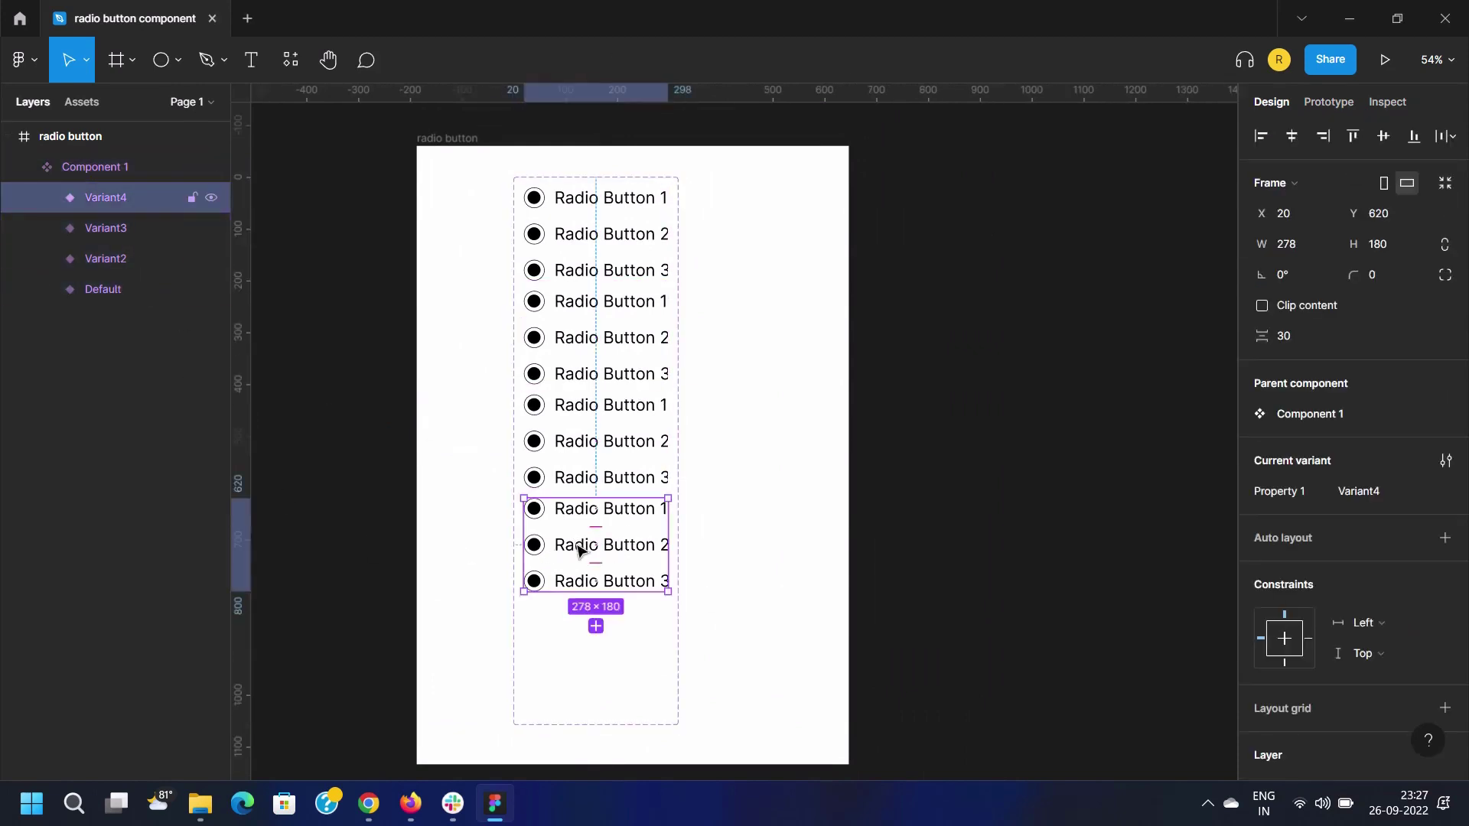
{"action": "left_click_drag", "start_coordinate": [579, 548], "coordinate": [566, 634]}
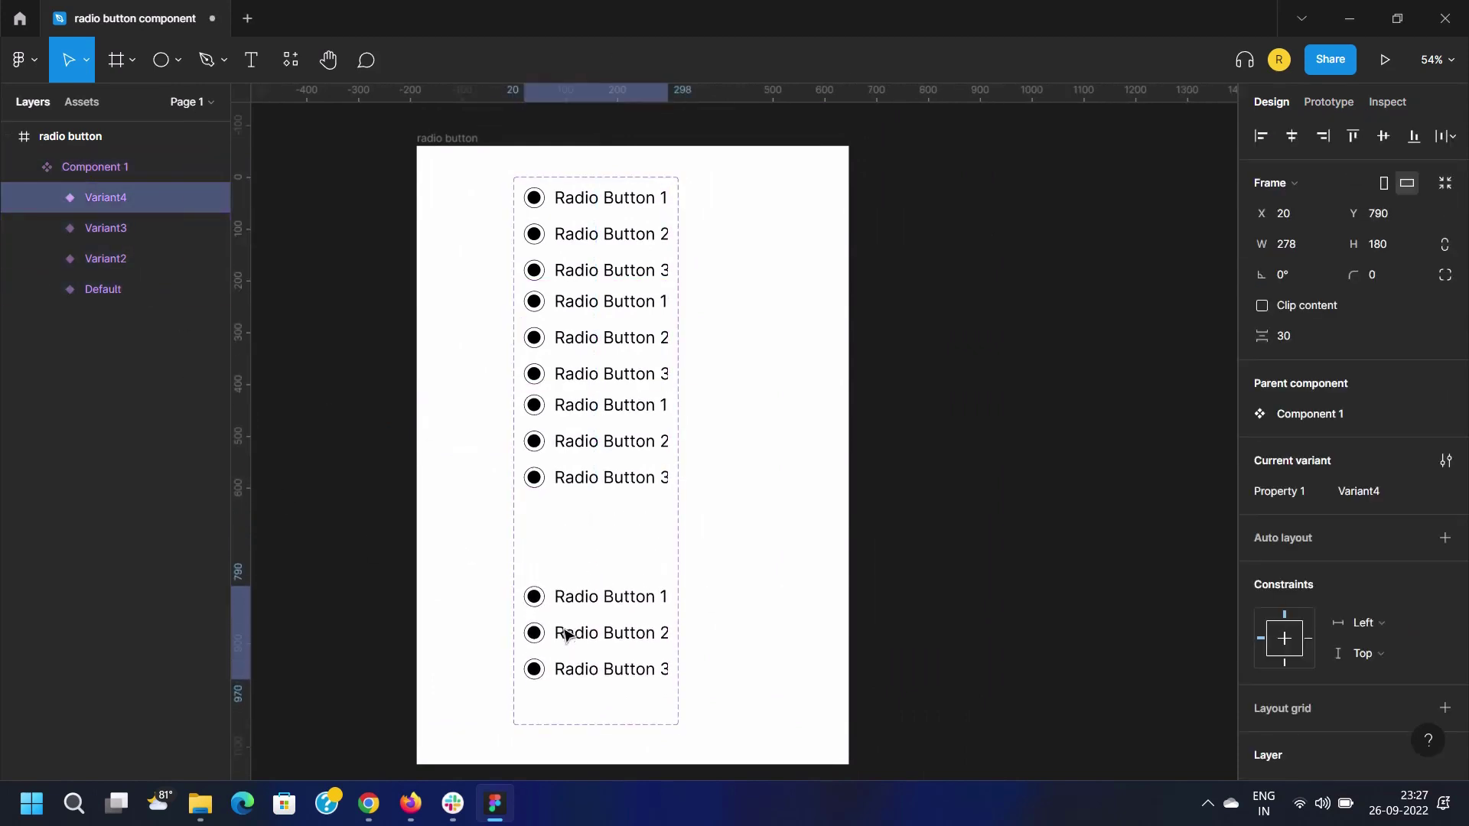
{"action": "left_click", "coordinate": [137, 231]}
{"action": "left_click_drag", "start_coordinate": [594, 452], "coordinate": [554, 459]}
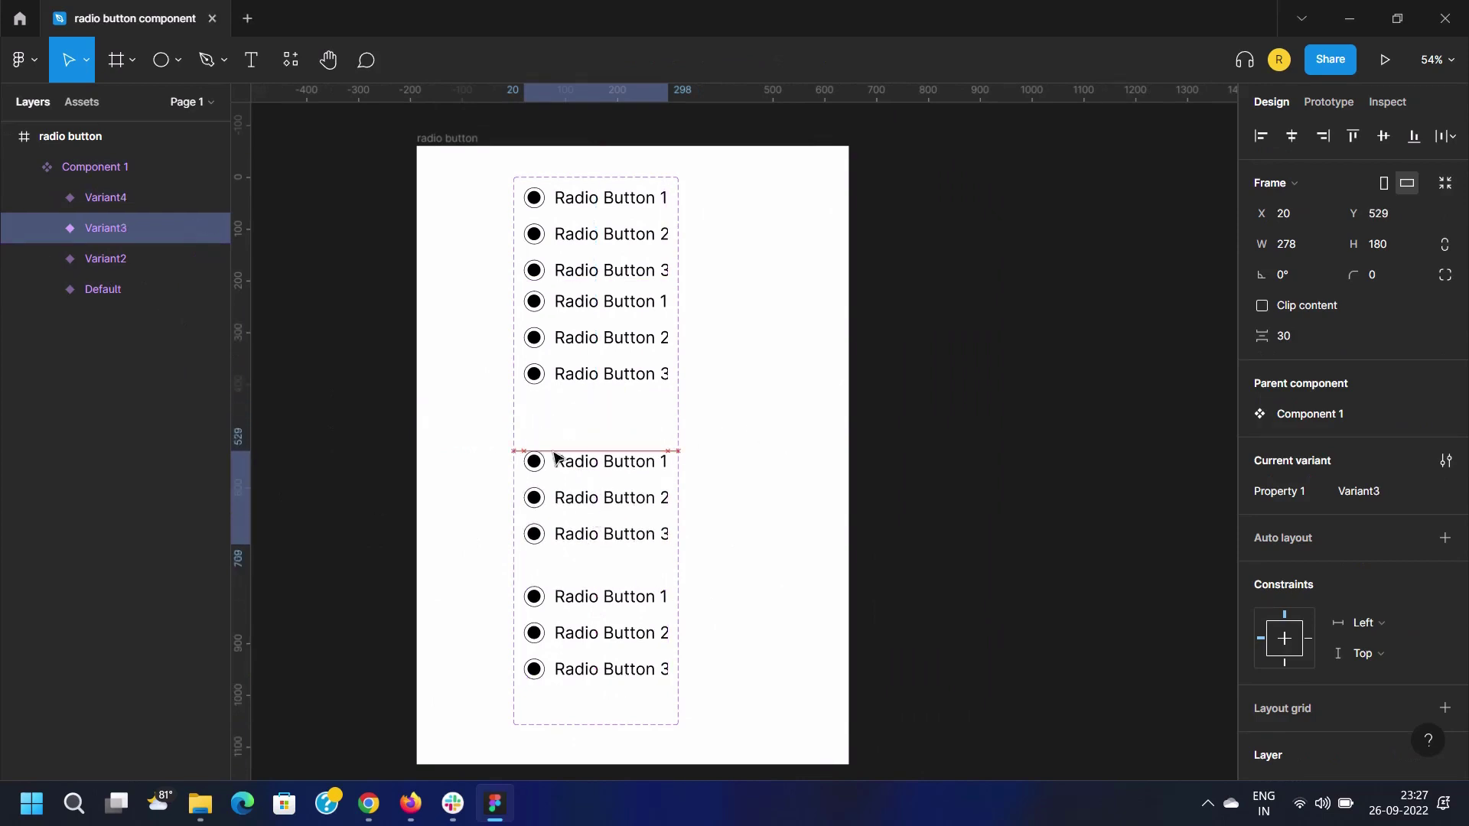
{"action": "left_click", "coordinate": [144, 260]}
{"action": "left_click_drag", "start_coordinate": [593, 337], "coordinate": [589, 368]}
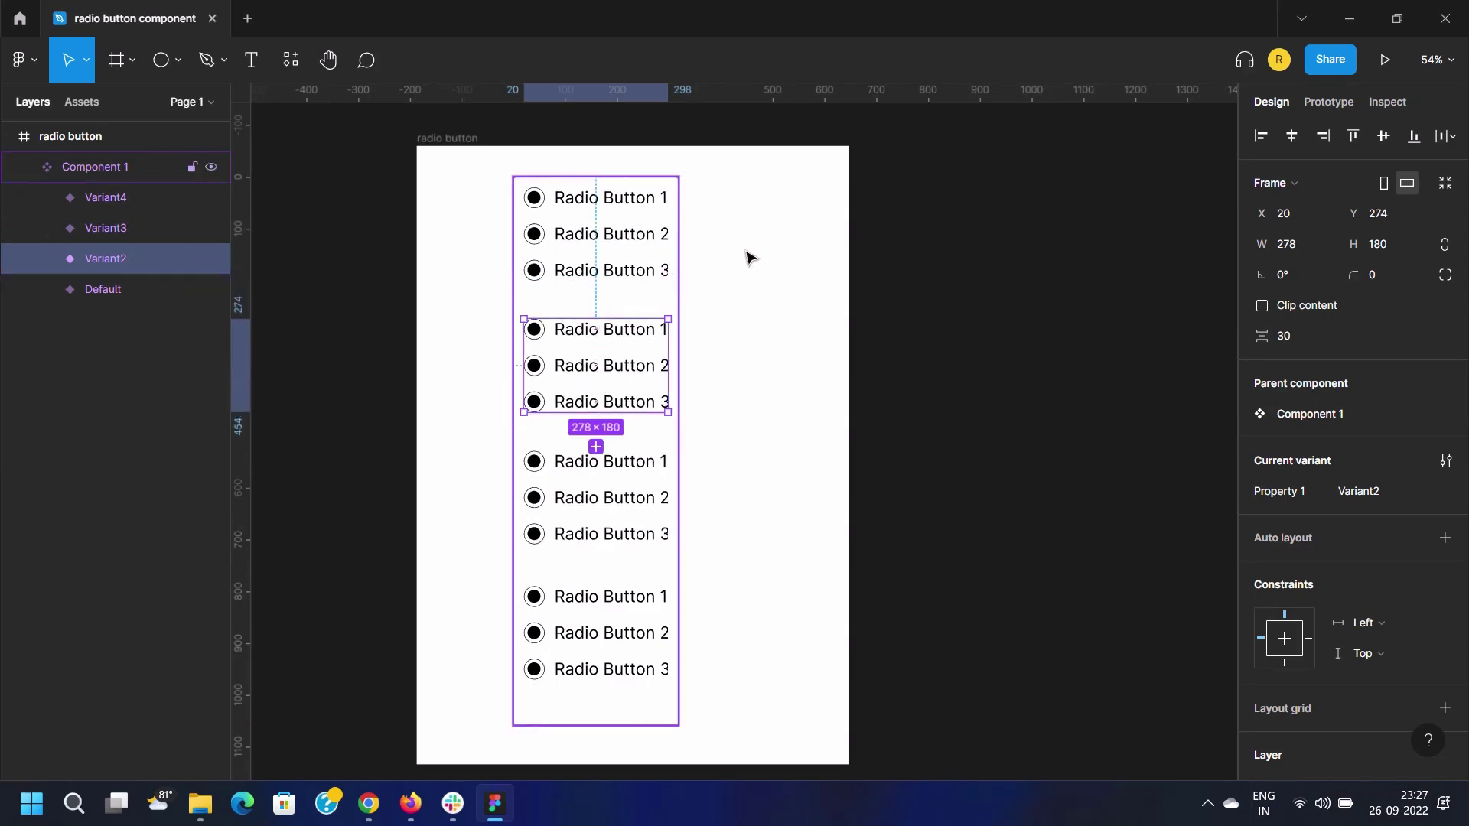
Hide the active circles of all three radio buttons in the Default variant
{"action": "left_click", "coordinate": [110, 290]}
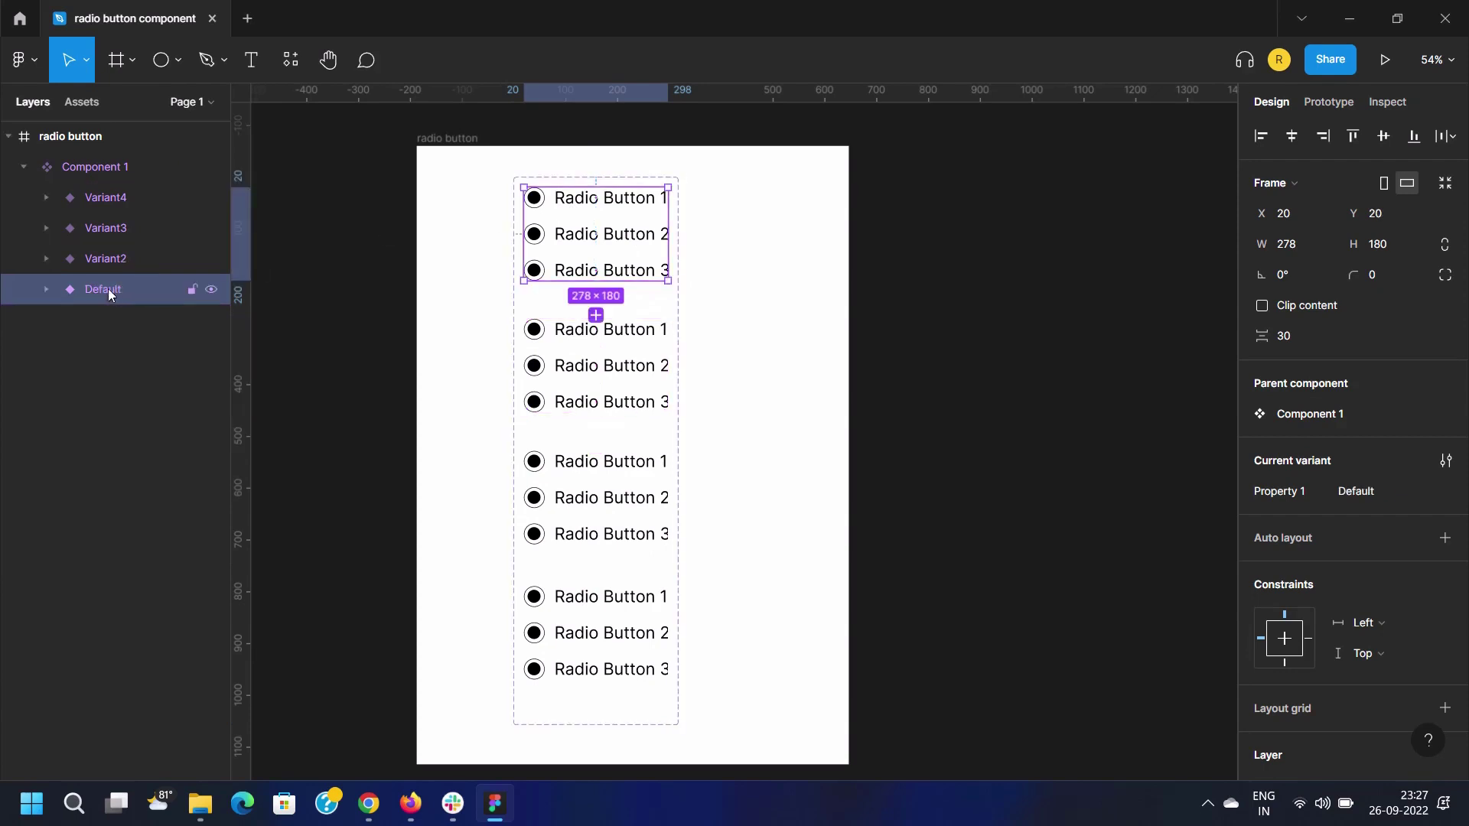
{"action": "left_click", "coordinate": [43, 290]}
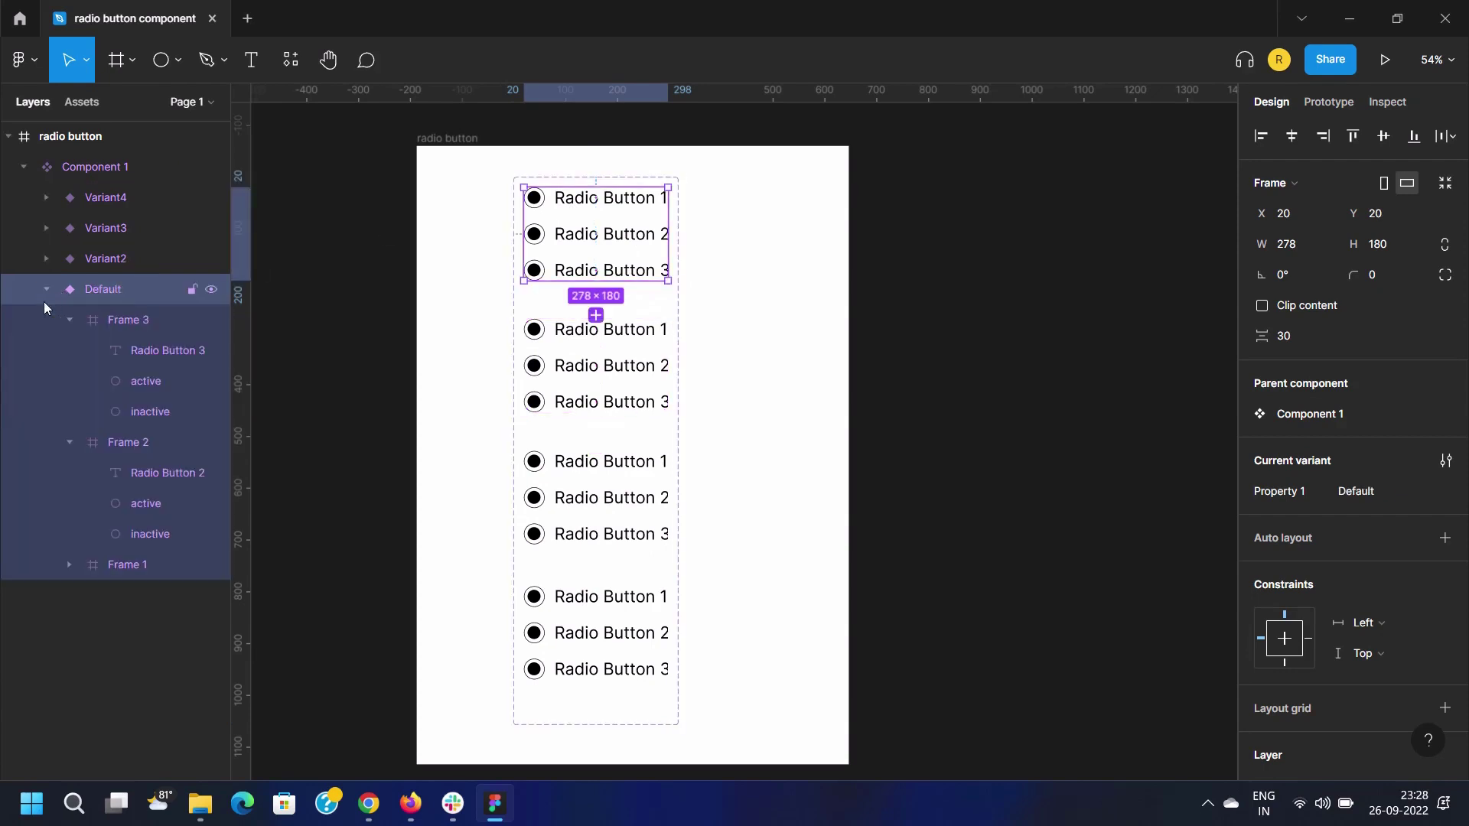
{"action": "left_click", "coordinate": [70, 566]}
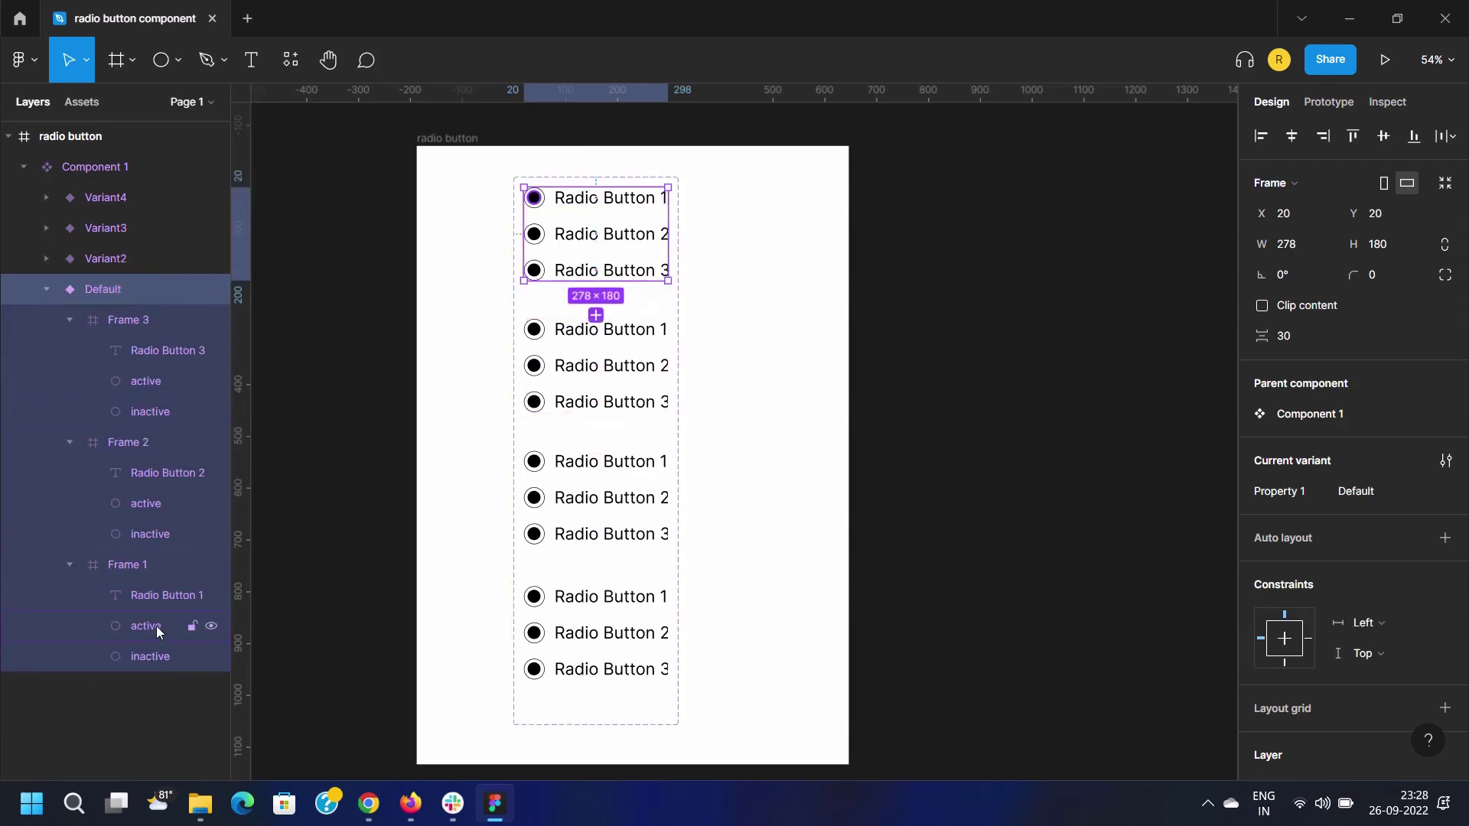
{"action": "left_click", "coordinate": [211, 627]}
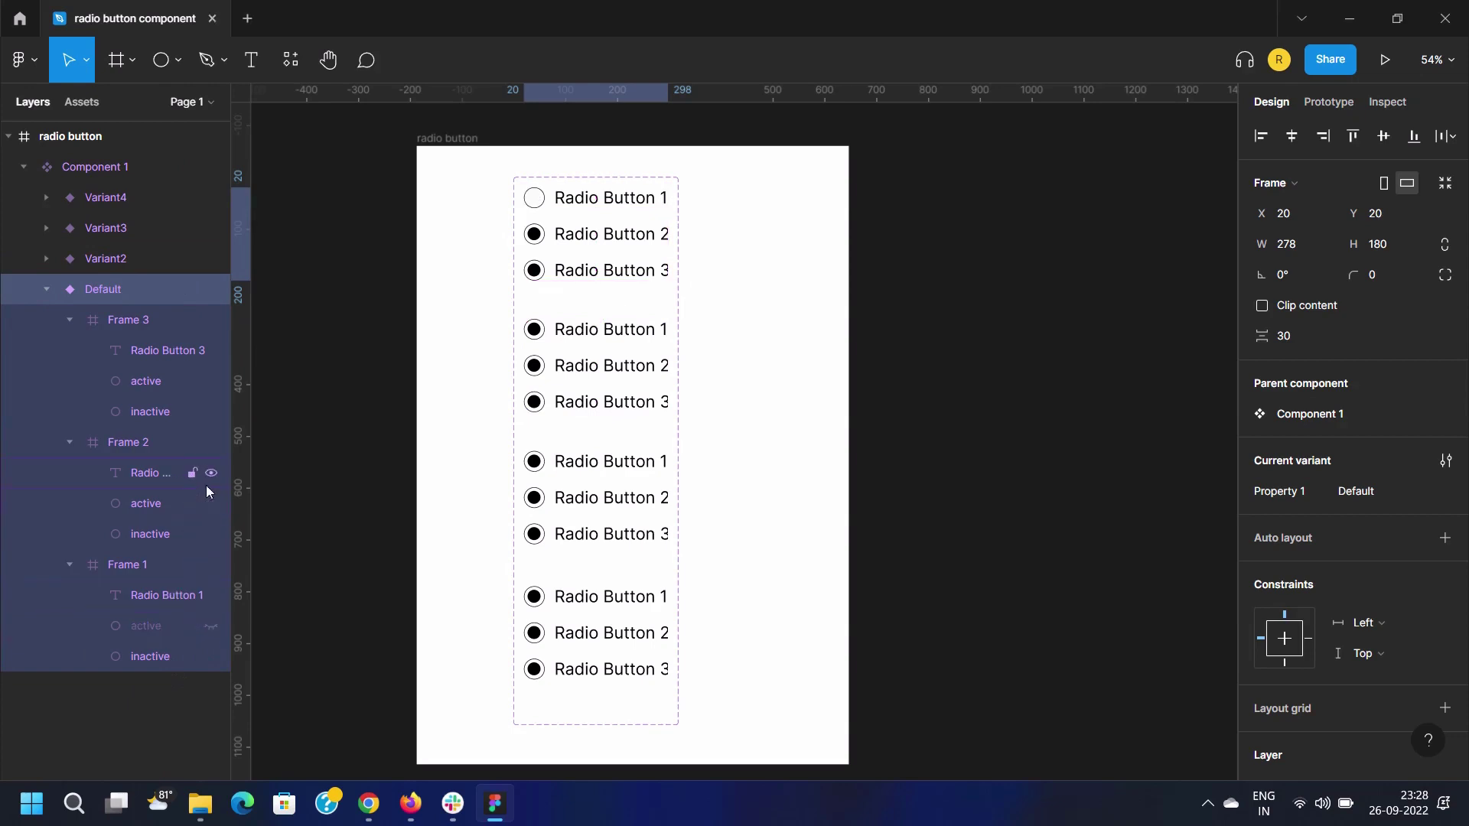
{"action": "left_click", "coordinate": [211, 504]}
{"action": "left_click", "coordinate": [211, 382]}
{"action": "left_click", "coordinate": [46, 289]}
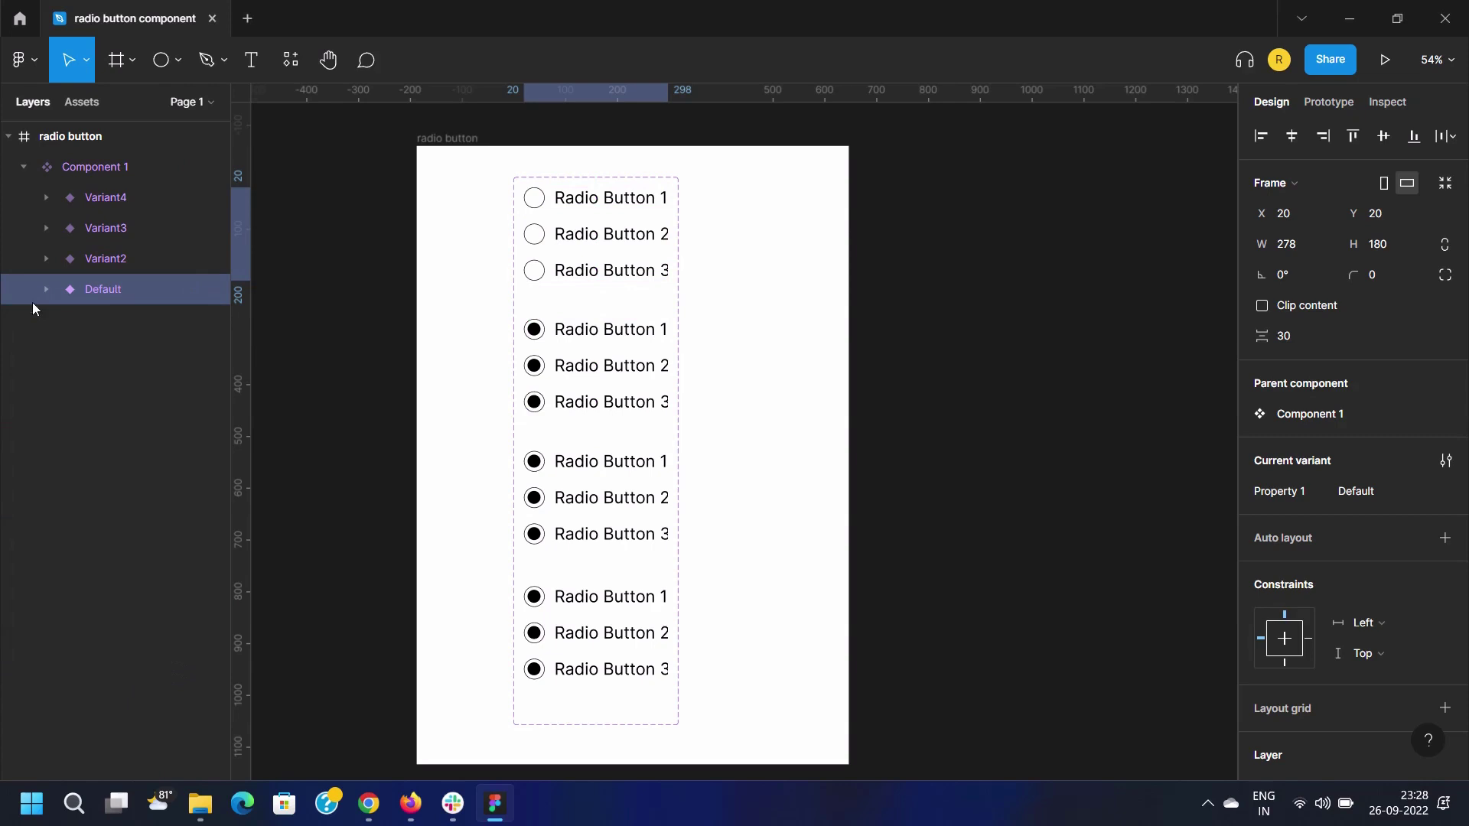
Hide the active circles of Radio Button 2 and Radio Button 3 in Variant2
{"action": "left_click", "coordinate": [107, 258]}
{"action": "left_click", "coordinate": [45, 260]}
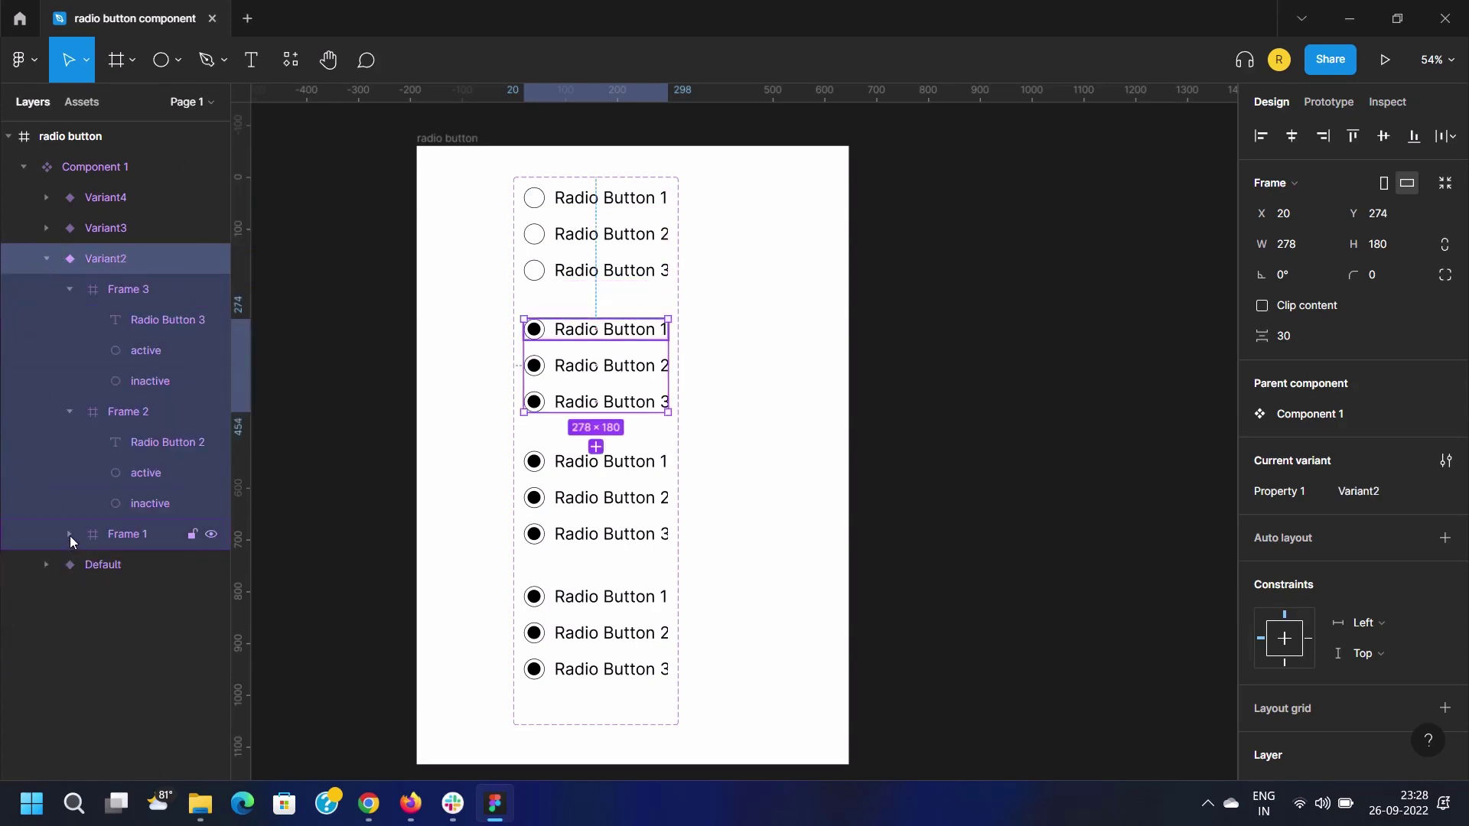
{"action": "left_click", "coordinate": [211, 474]}
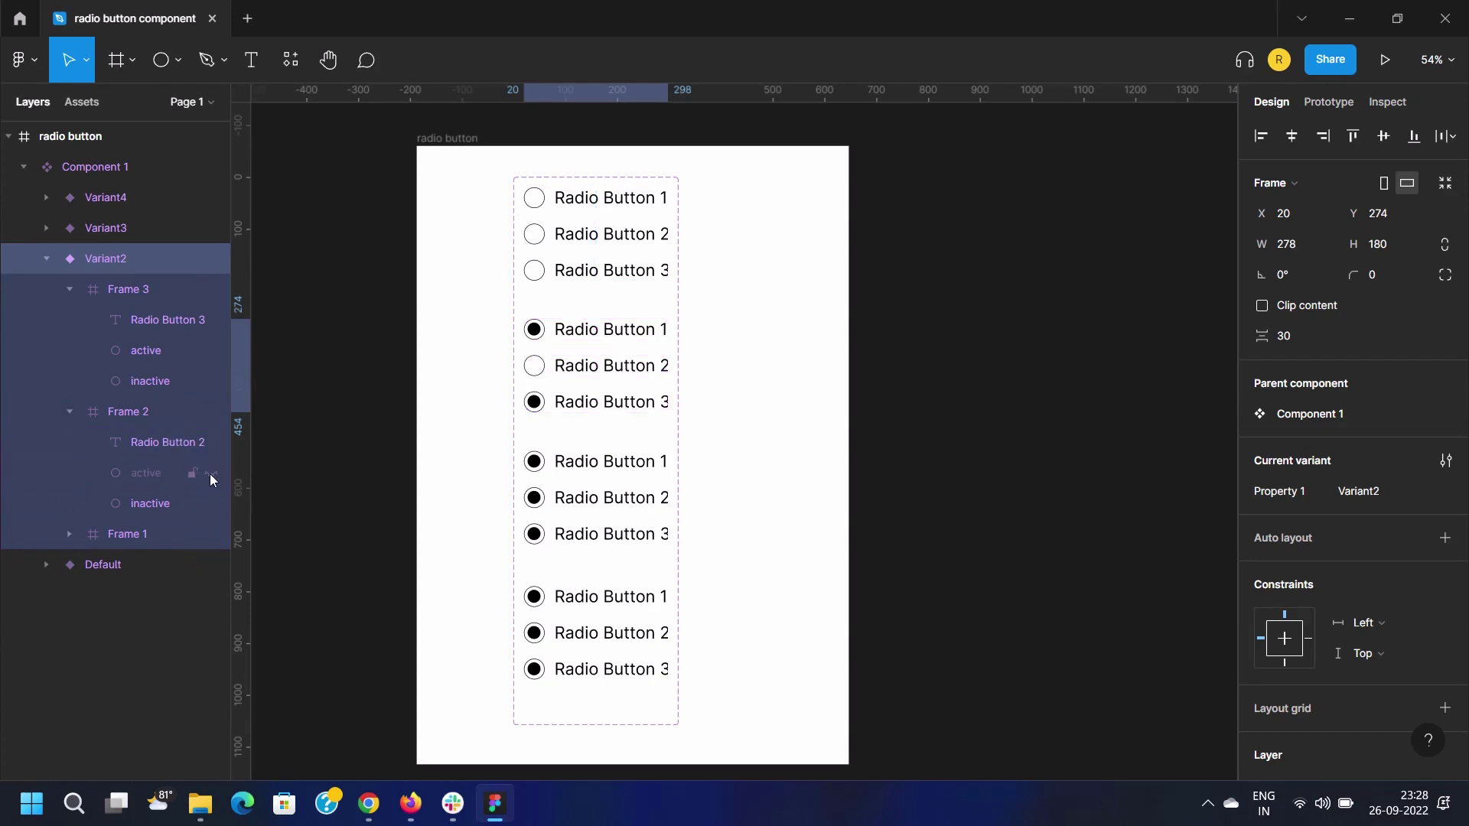
{"action": "left_click", "coordinate": [212, 351]}
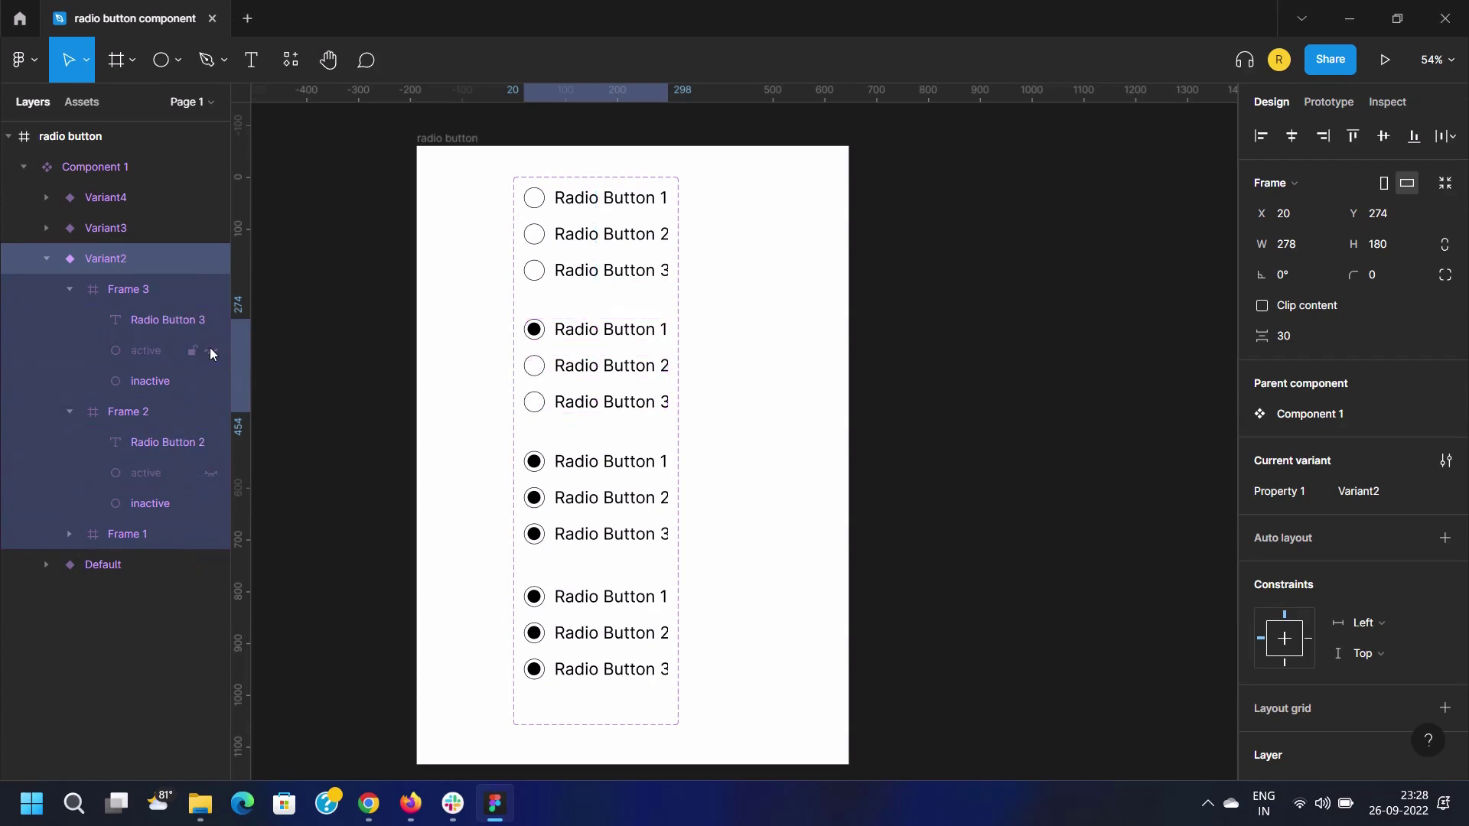
{"action": "left_click", "coordinate": [47, 258]}
Hide the active circles of Radio Button 3 and Radio Button 1 in Variant3
{"action": "left_click", "coordinate": [47, 228]}
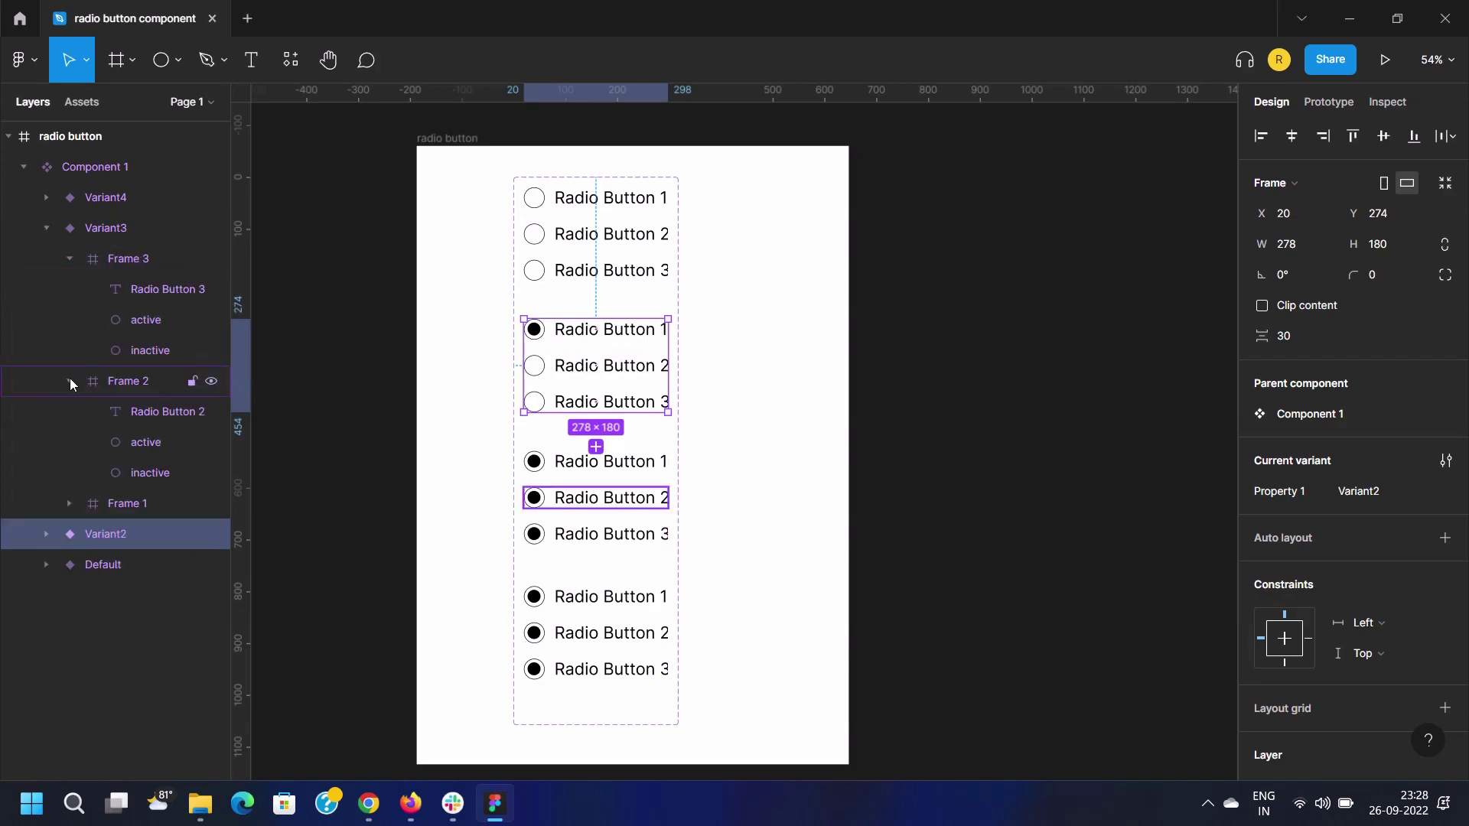
{"action": "left_click", "coordinate": [211, 320]}
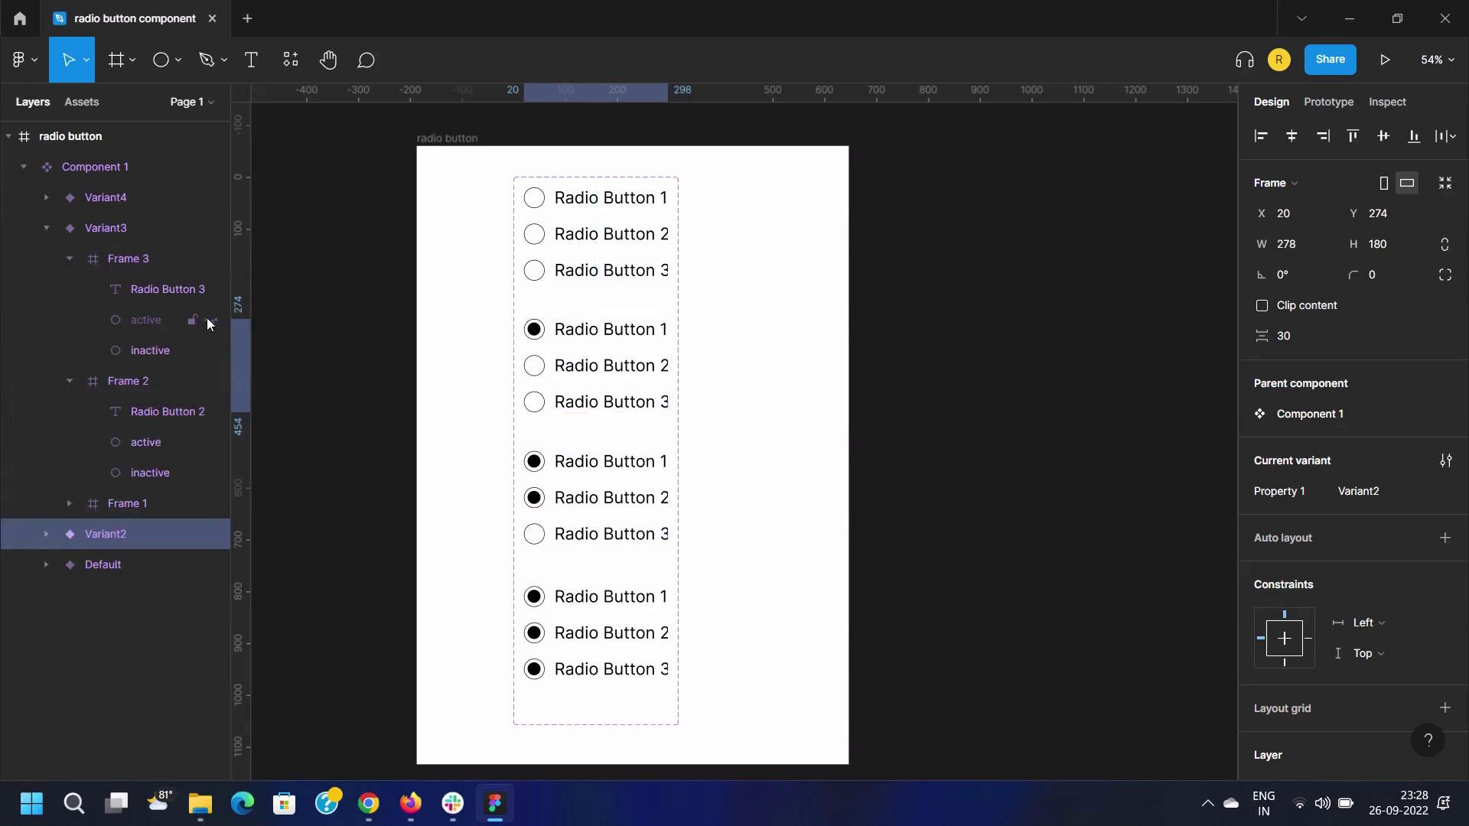
{"action": "left_click", "coordinate": [69, 258]}
{"action": "left_click", "coordinate": [70, 289]}
{"action": "left_click", "coordinate": [69, 319]}
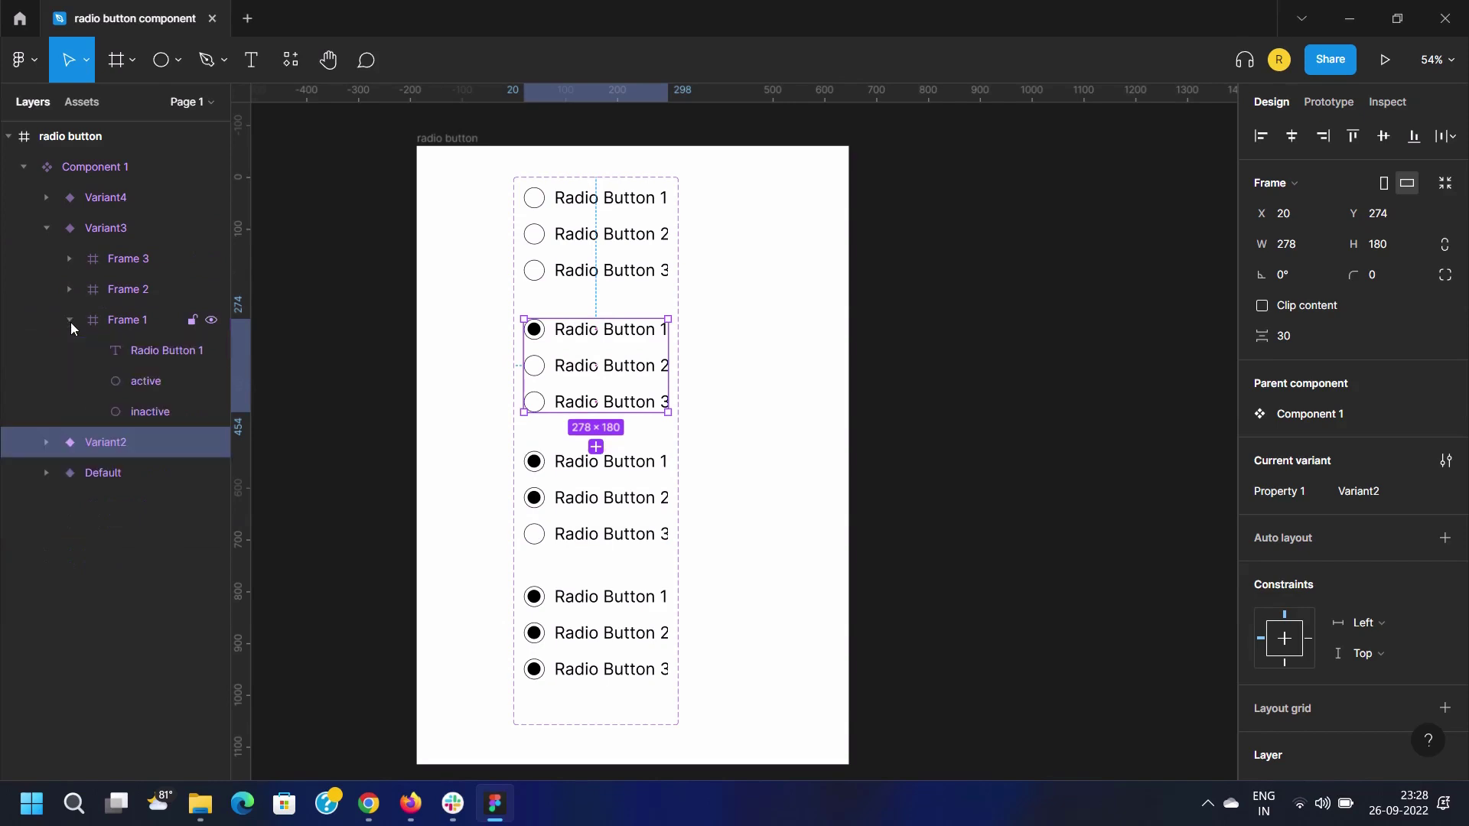
{"action": "left_click", "coordinate": [211, 381]}
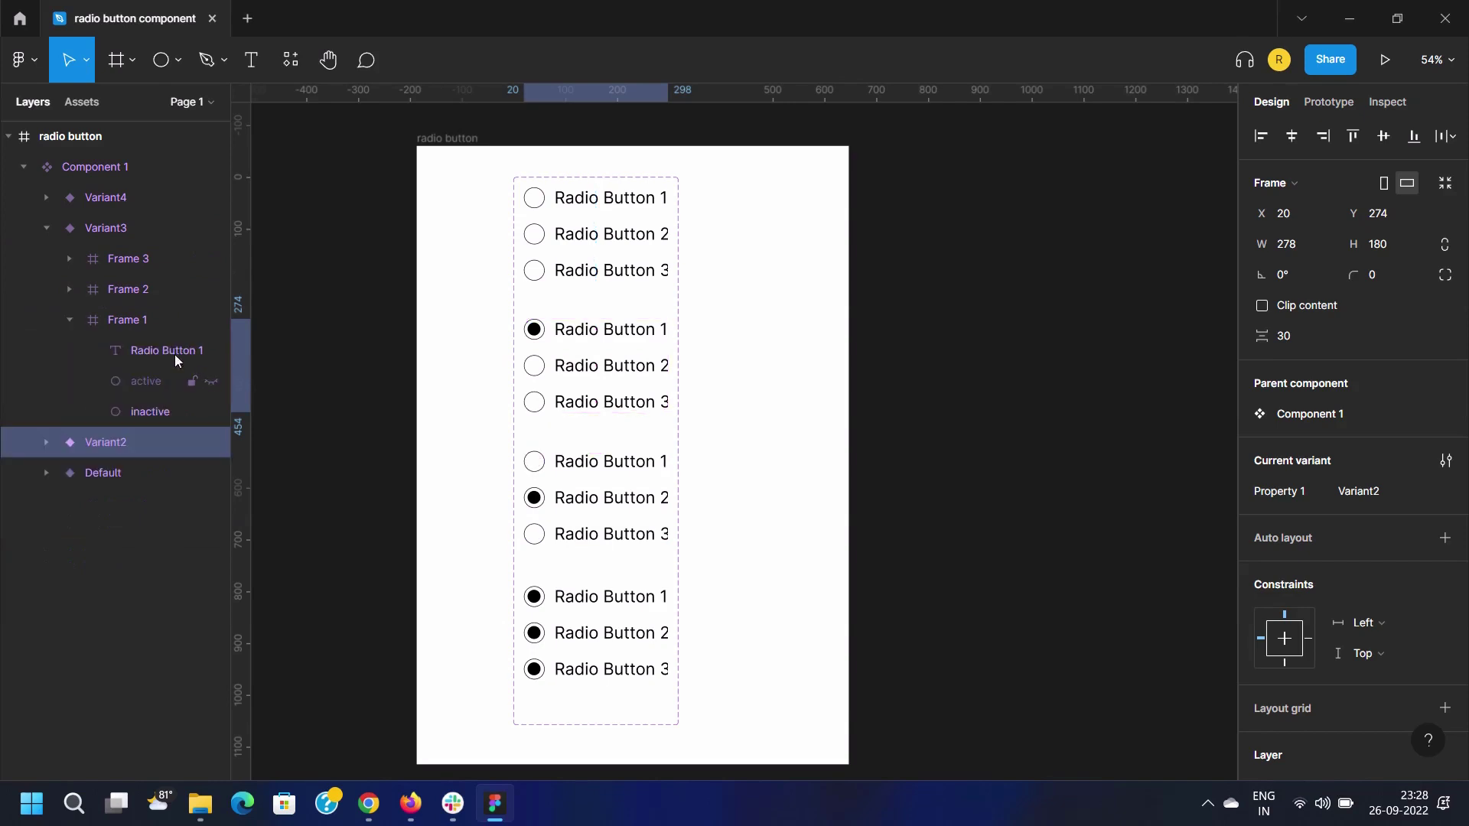
{"action": "left_click", "coordinate": [69, 320]}
{"action": "left_click", "coordinate": [46, 228]}
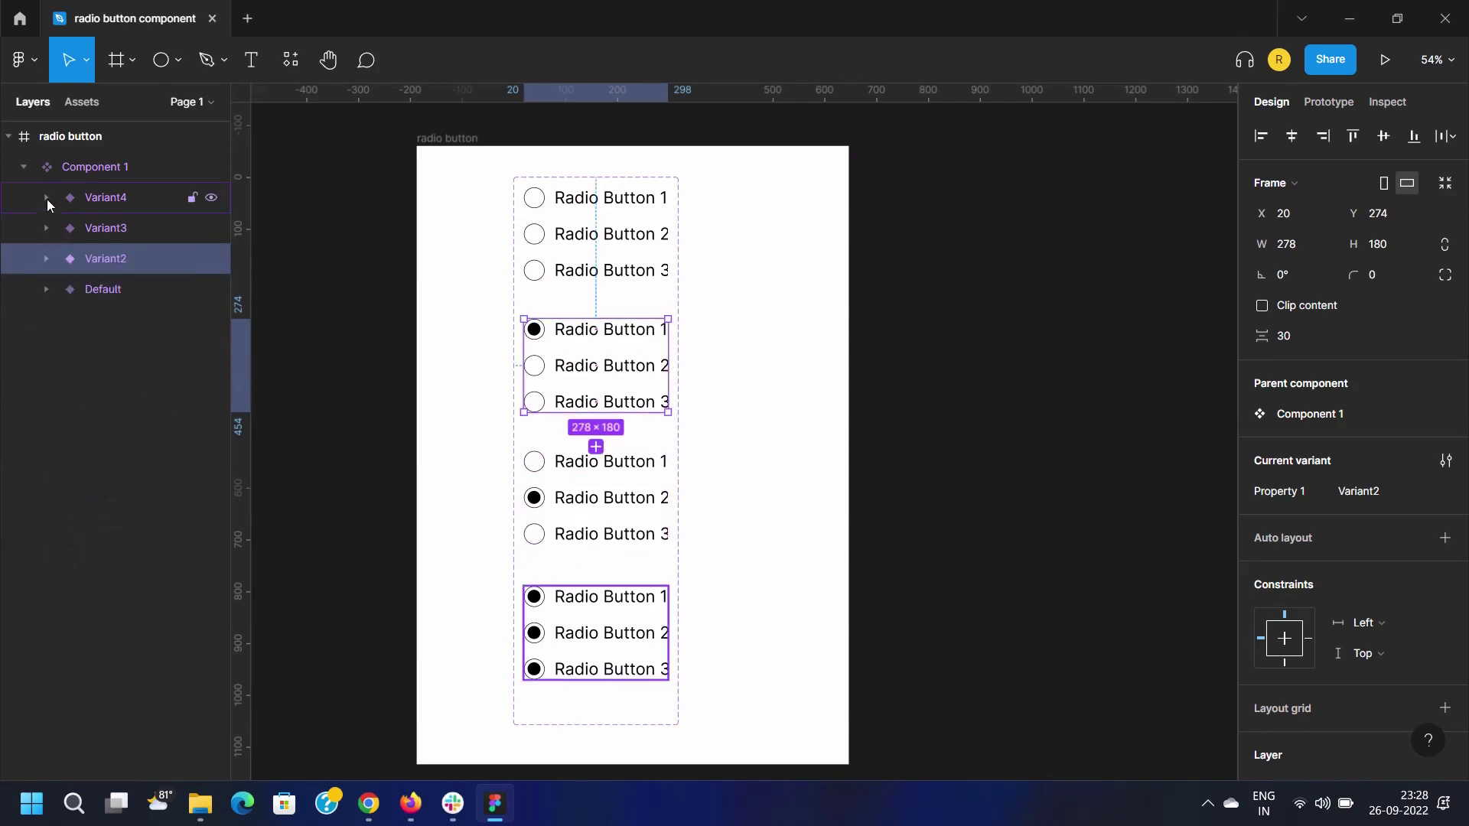
Hide the active circles of Radio Button 1 and Radio Button 2 in Variant4
{"action": "left_click", "coordinate": [47, 197]}
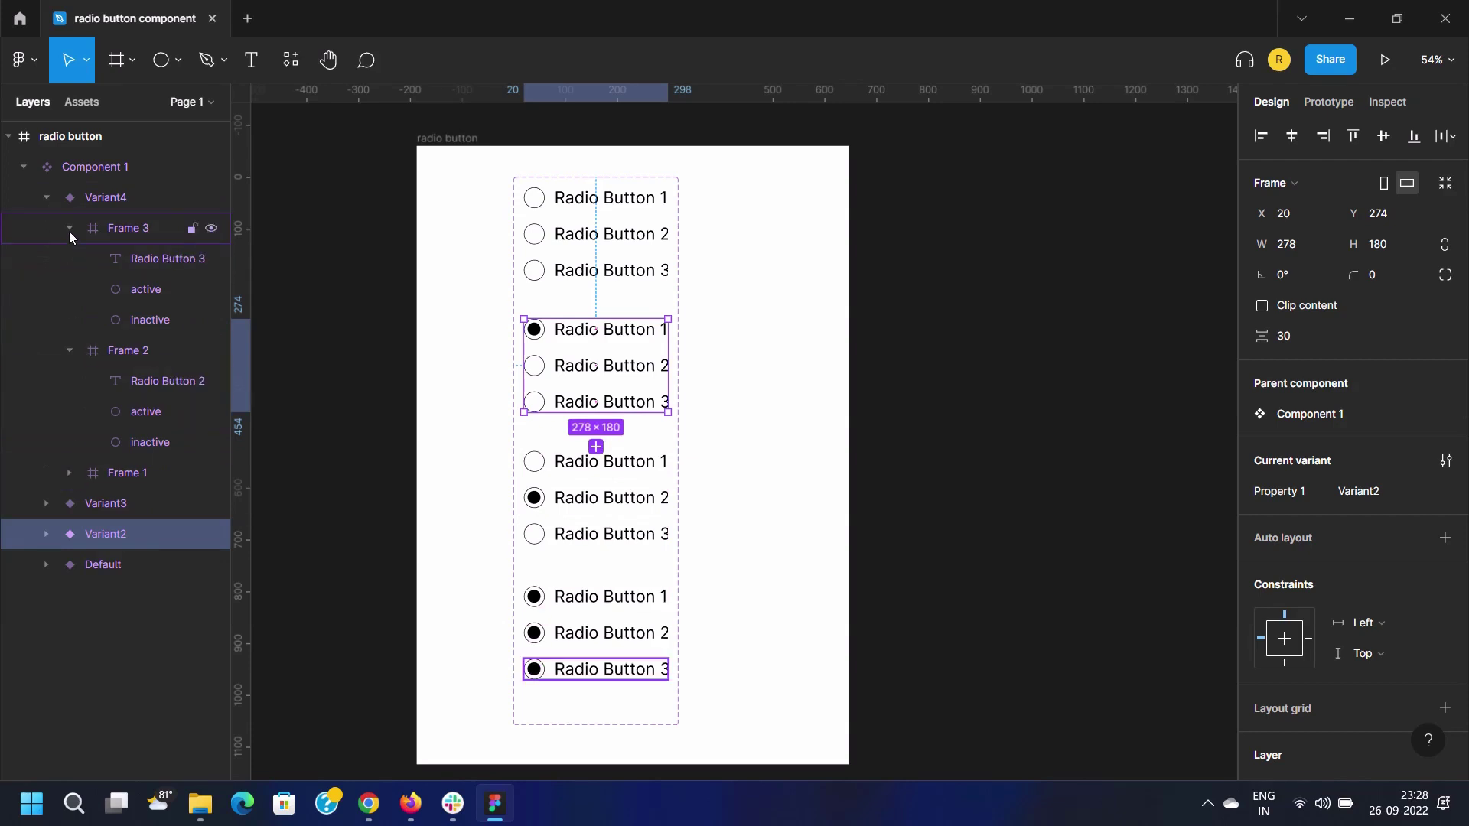
{"action": "left_click", "coordinate": [69, 472]}
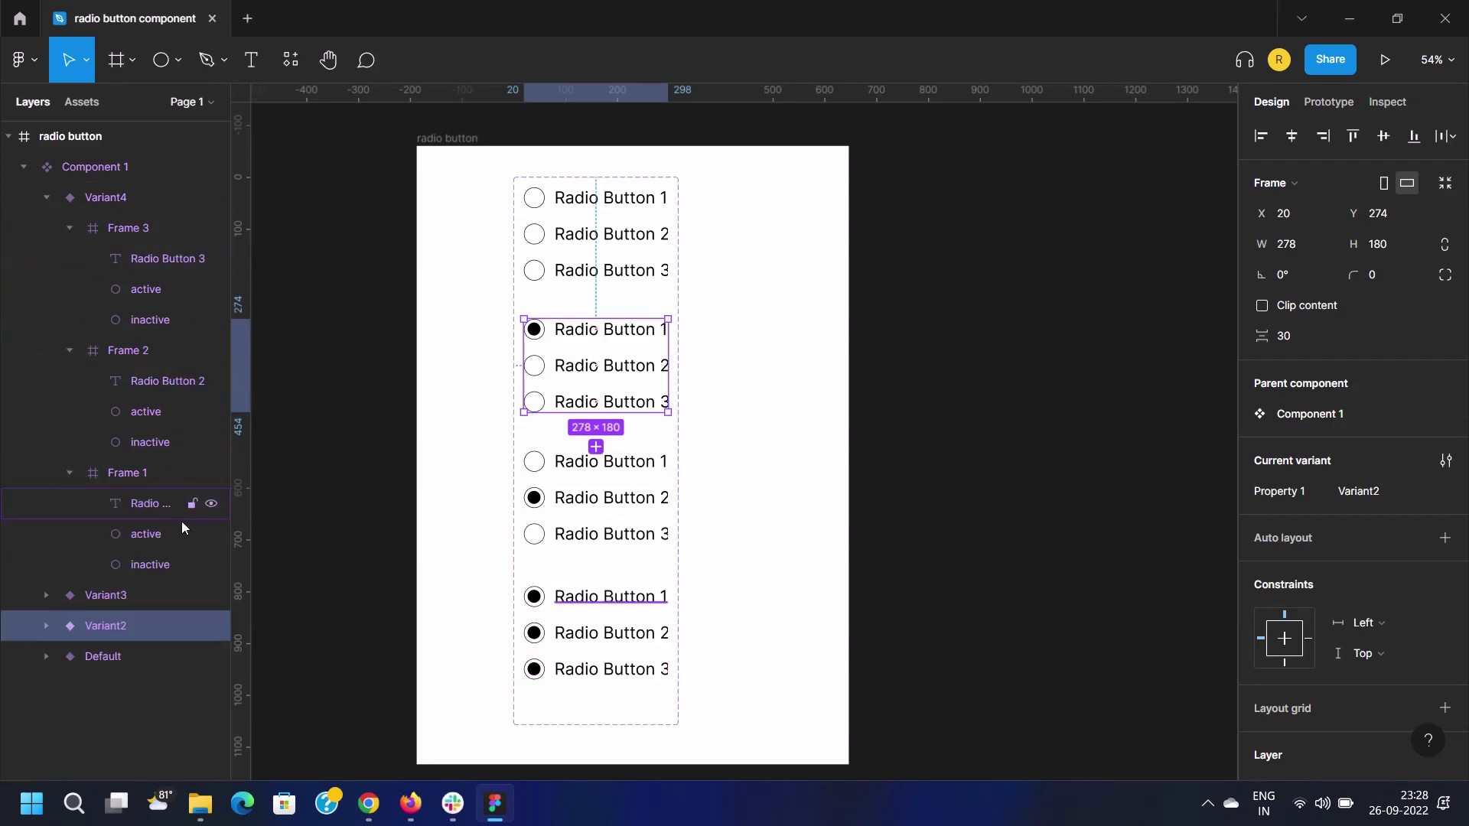
{"action": "left_click", "coordinate": [212, 529]}
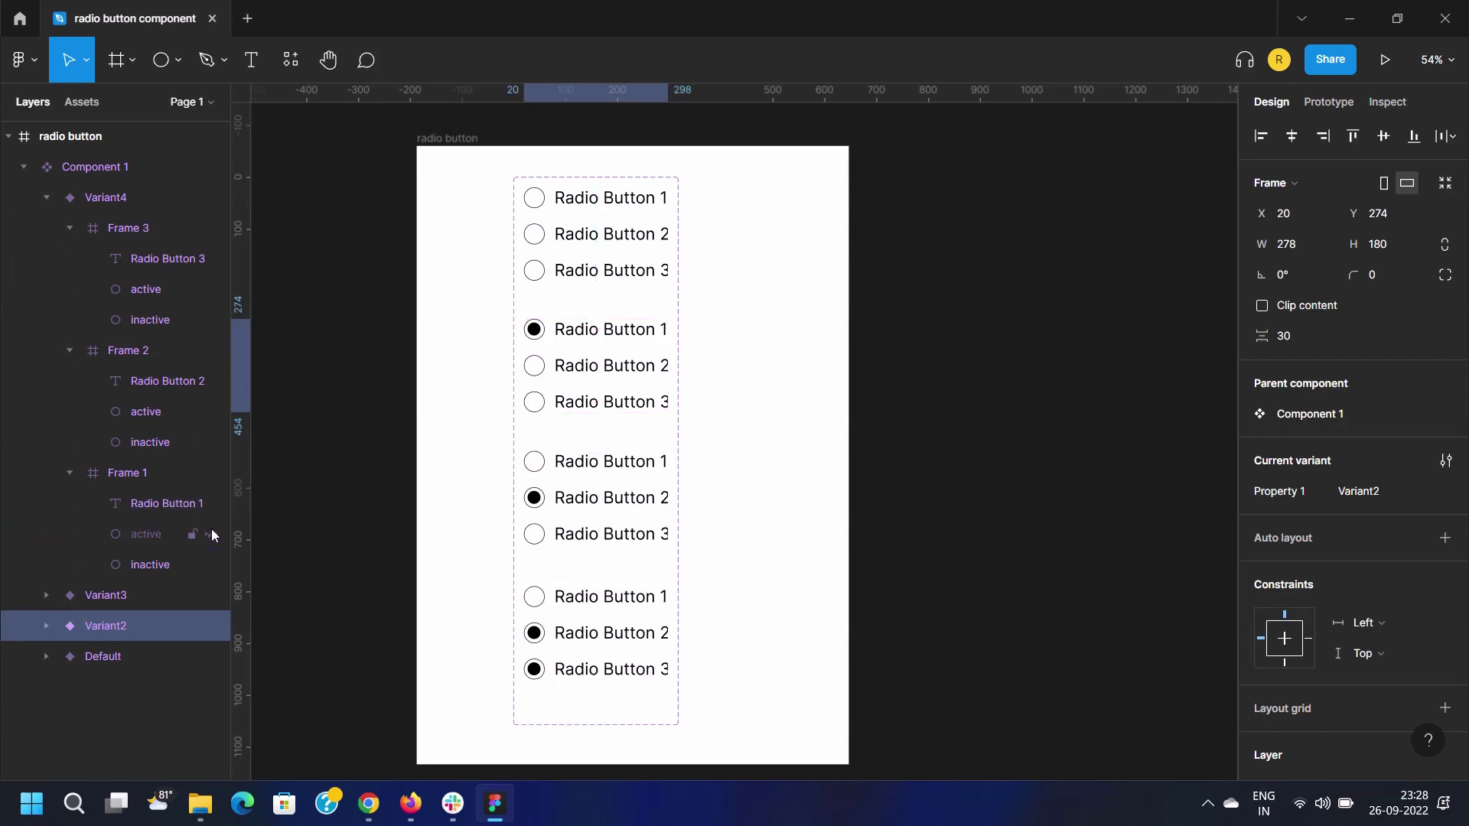
{"action": "left_click", "coordinate": [69, 472]}
{"action": "left_click", "coordinate": [211, 412]}
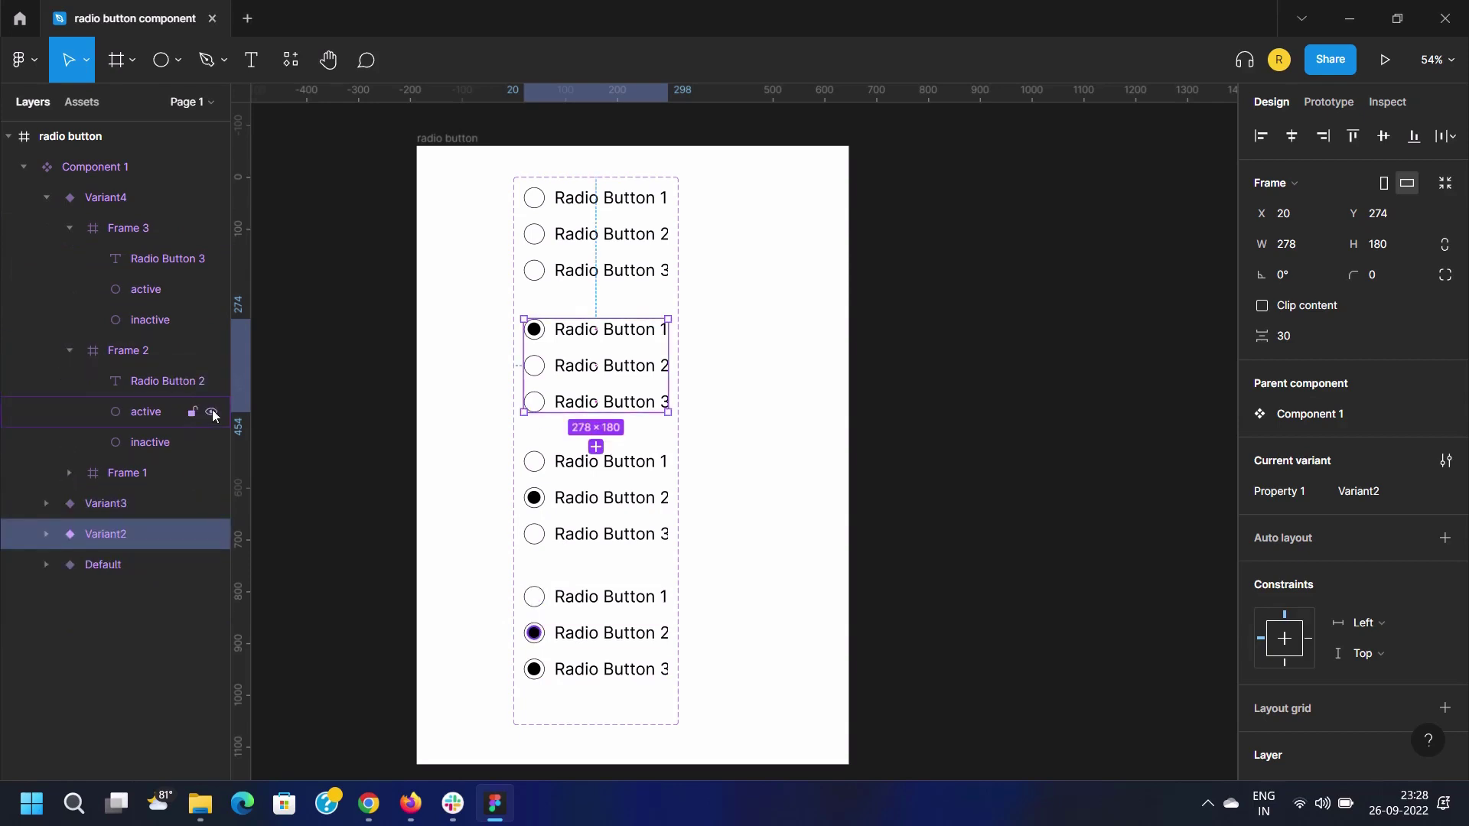
{"action": "left_click", "coordinate": [69, 350]}
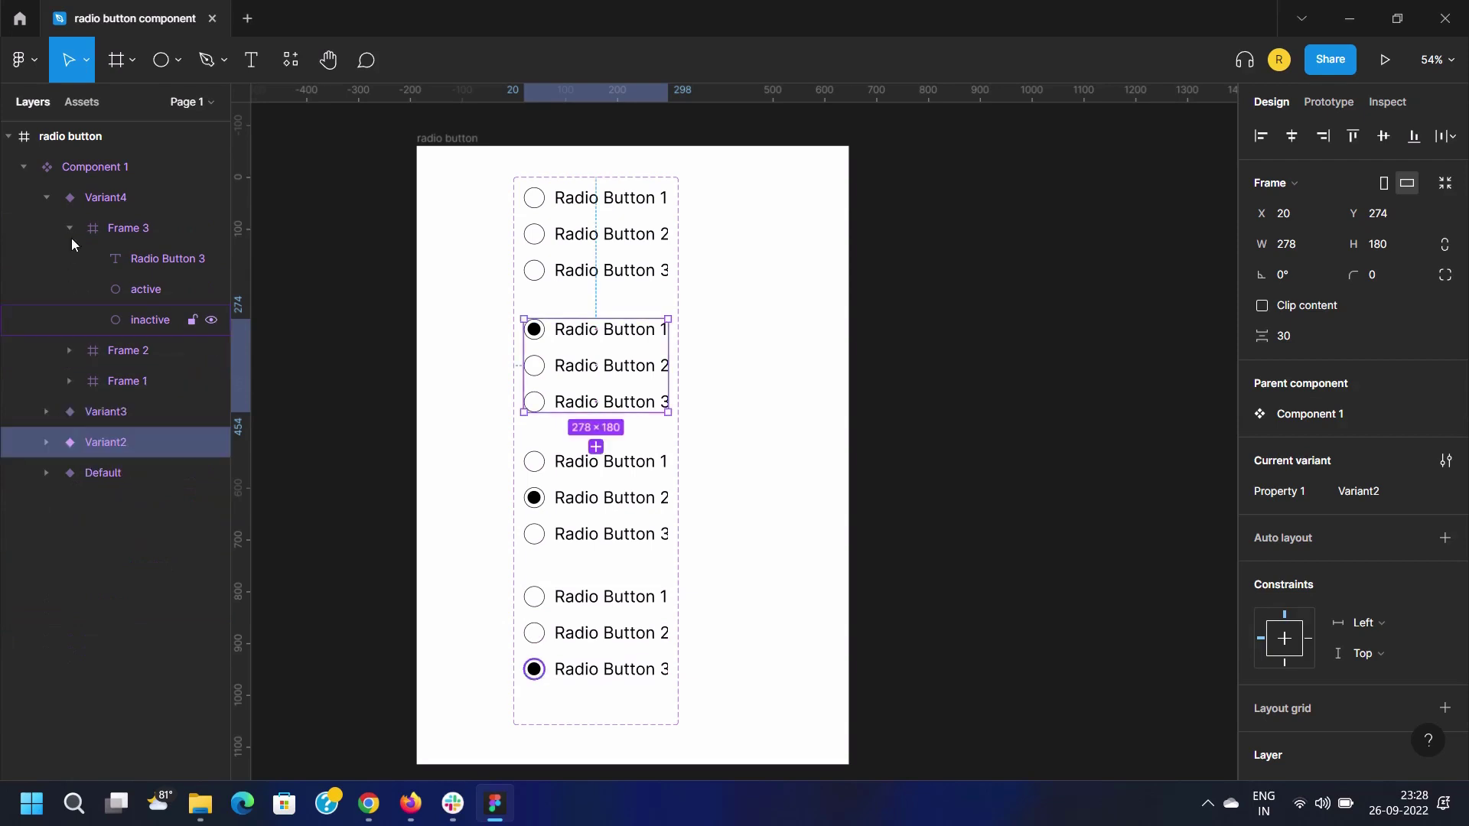
{"action": "left_click", "coordinate": [69, 228]}
{"action": "left_click", "coordinate": [46, 197]}
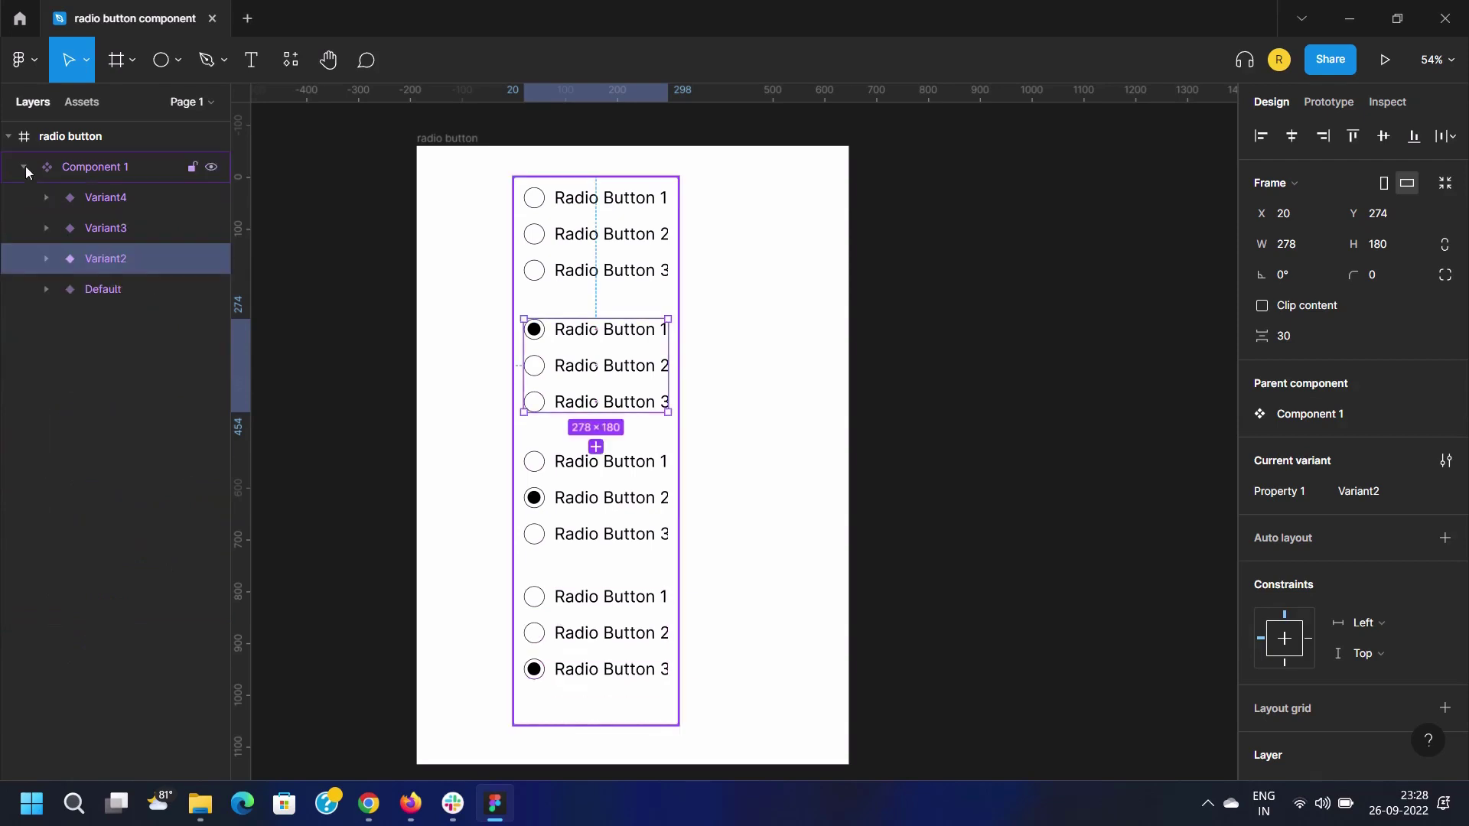
{"action": "left_click", "coordinate": [25, 166]}
{"action": "key", "text": "Escape"}
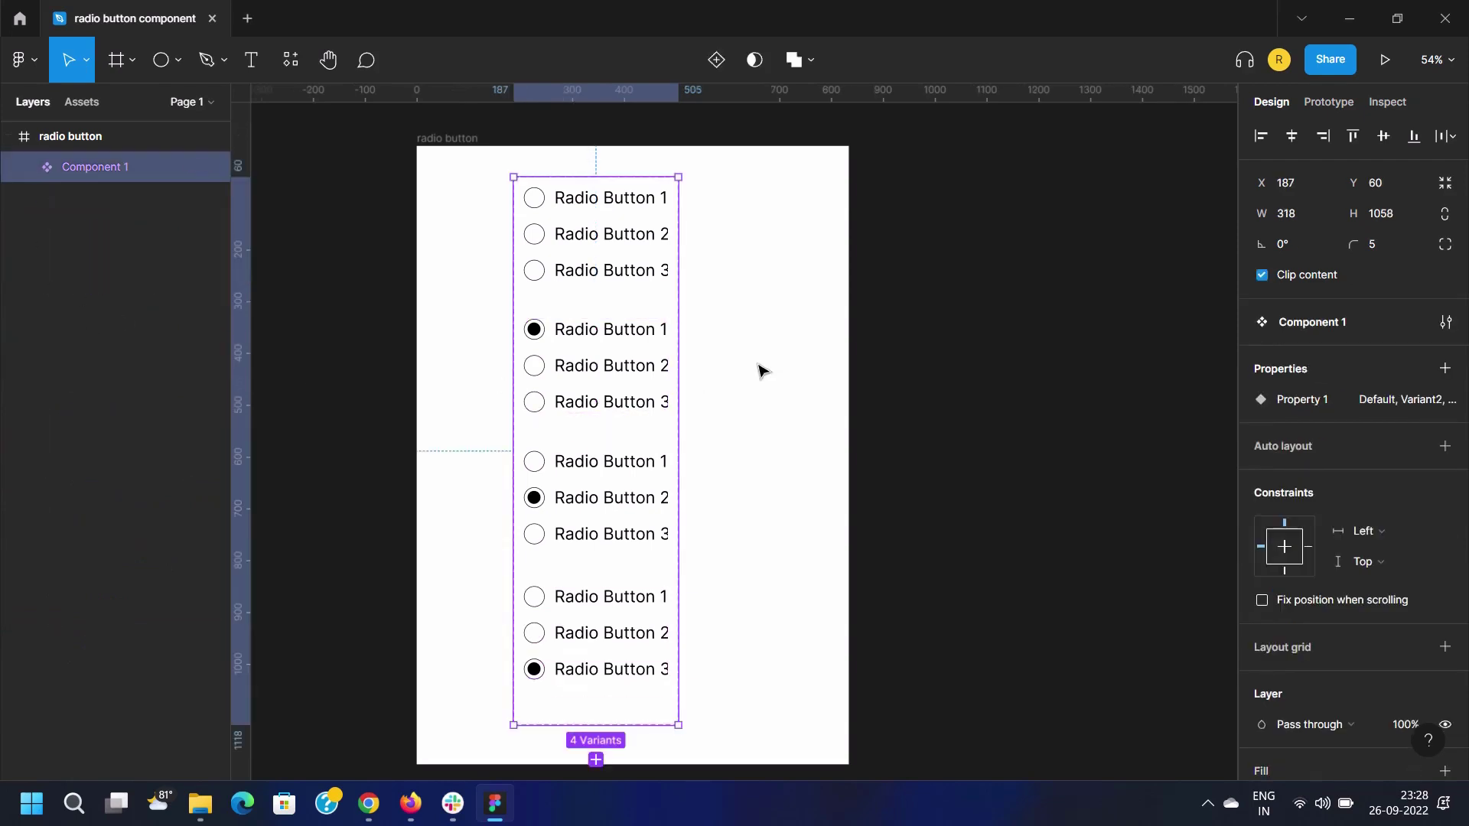
Add a prototype connection from the Radio Button 1 frame in the Default variant to Variant2
{"action": "left_click", "coordinate": [26, 166]}
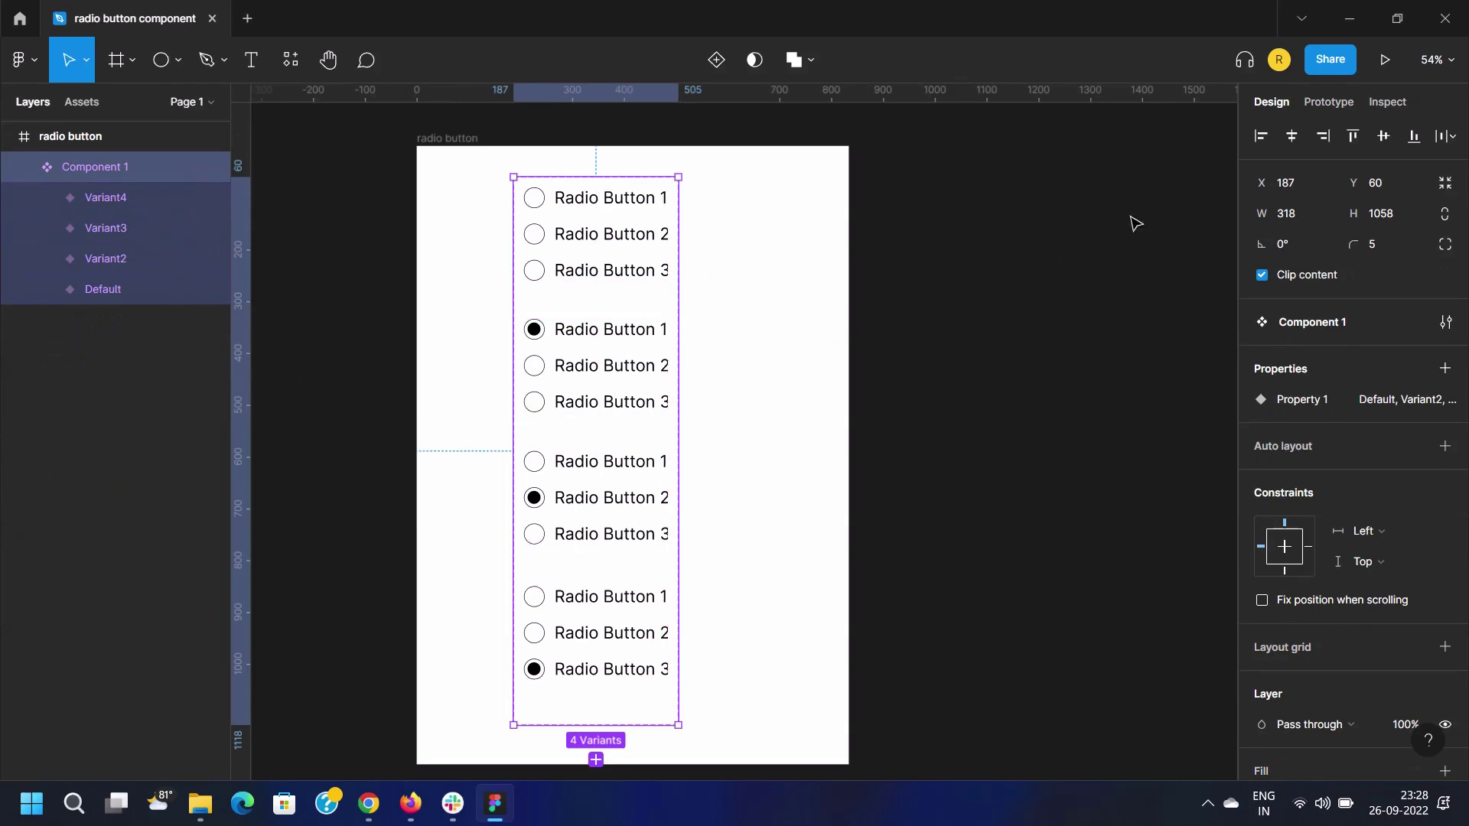
{"action": "left_click", "coordinate": [796, 283]}
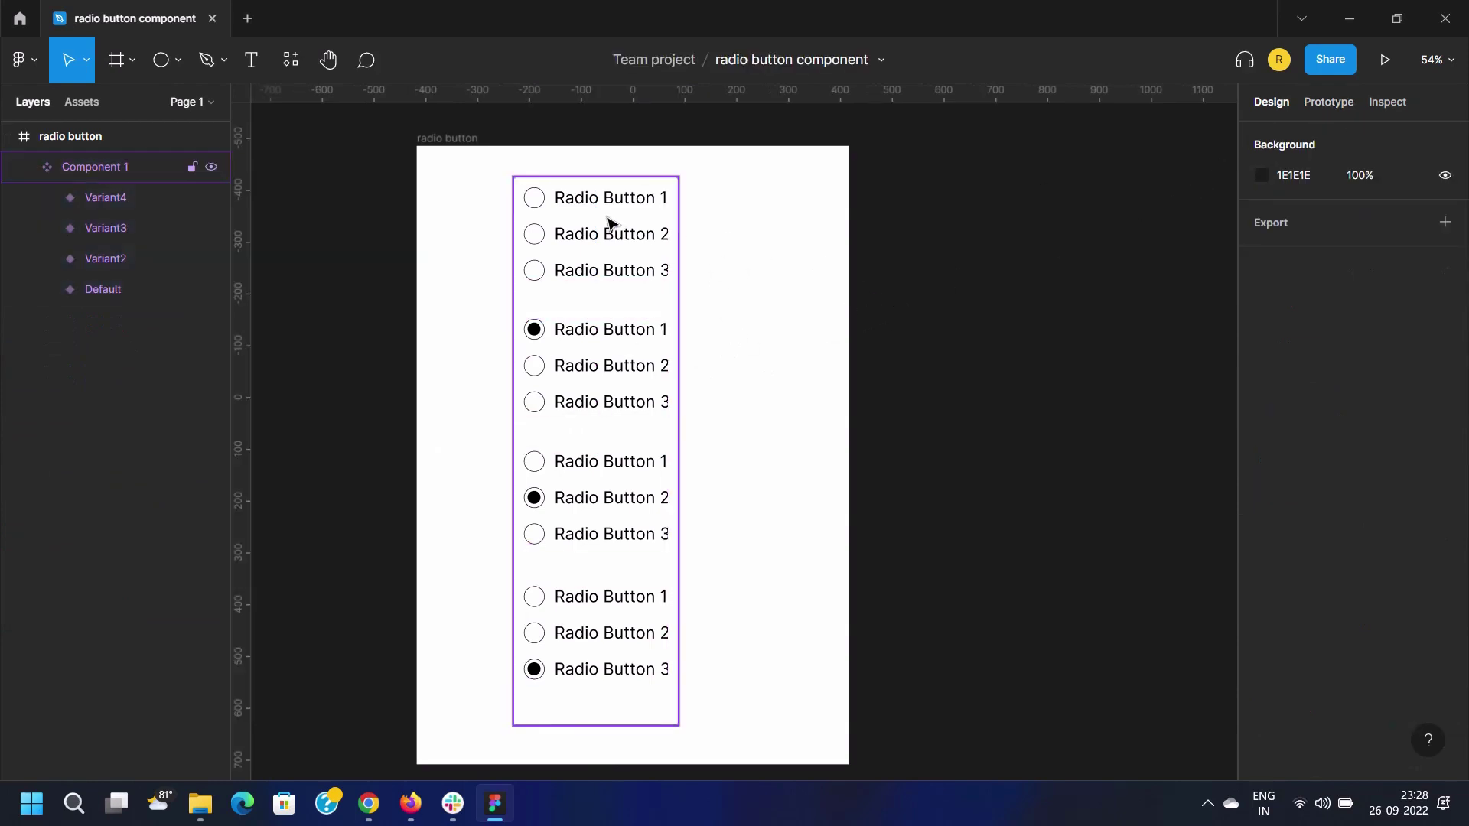
{"action": "left_click", "coordinate": [1329, 103]}
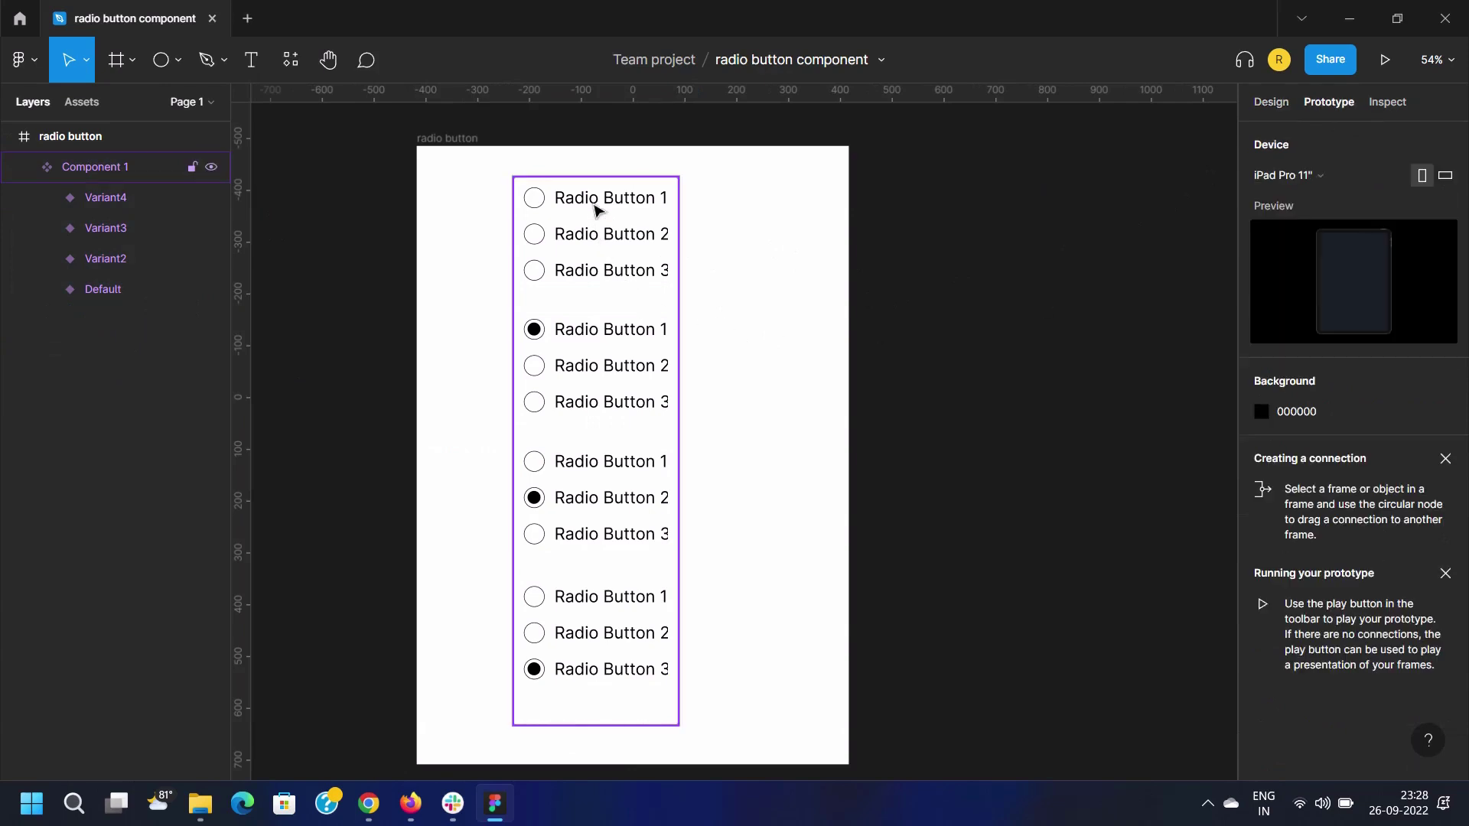
{"action": "left_click", "coordinate": [597, 210]}
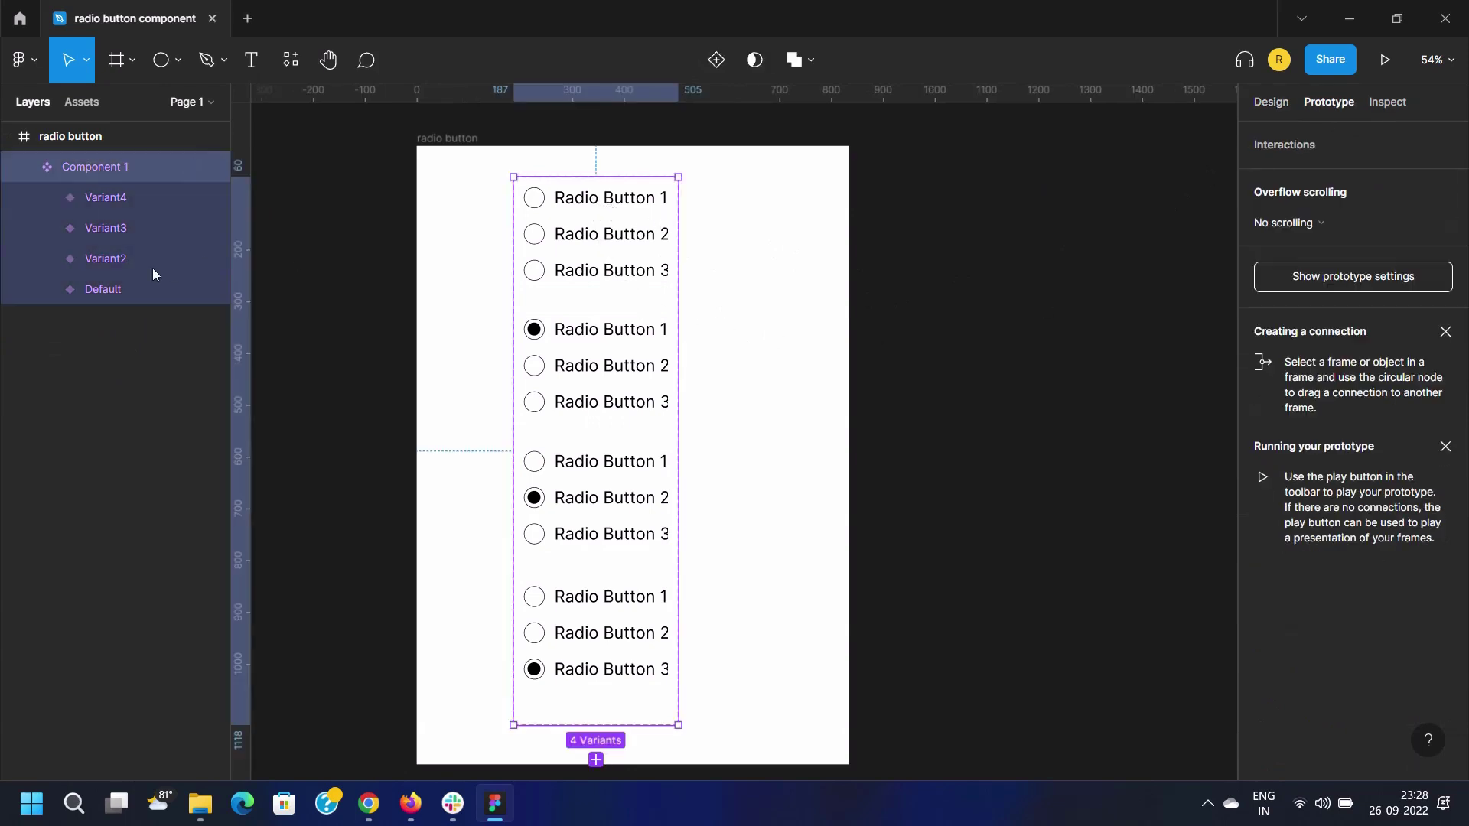
{"action": "double_click", "coordinate": [593, 205]}
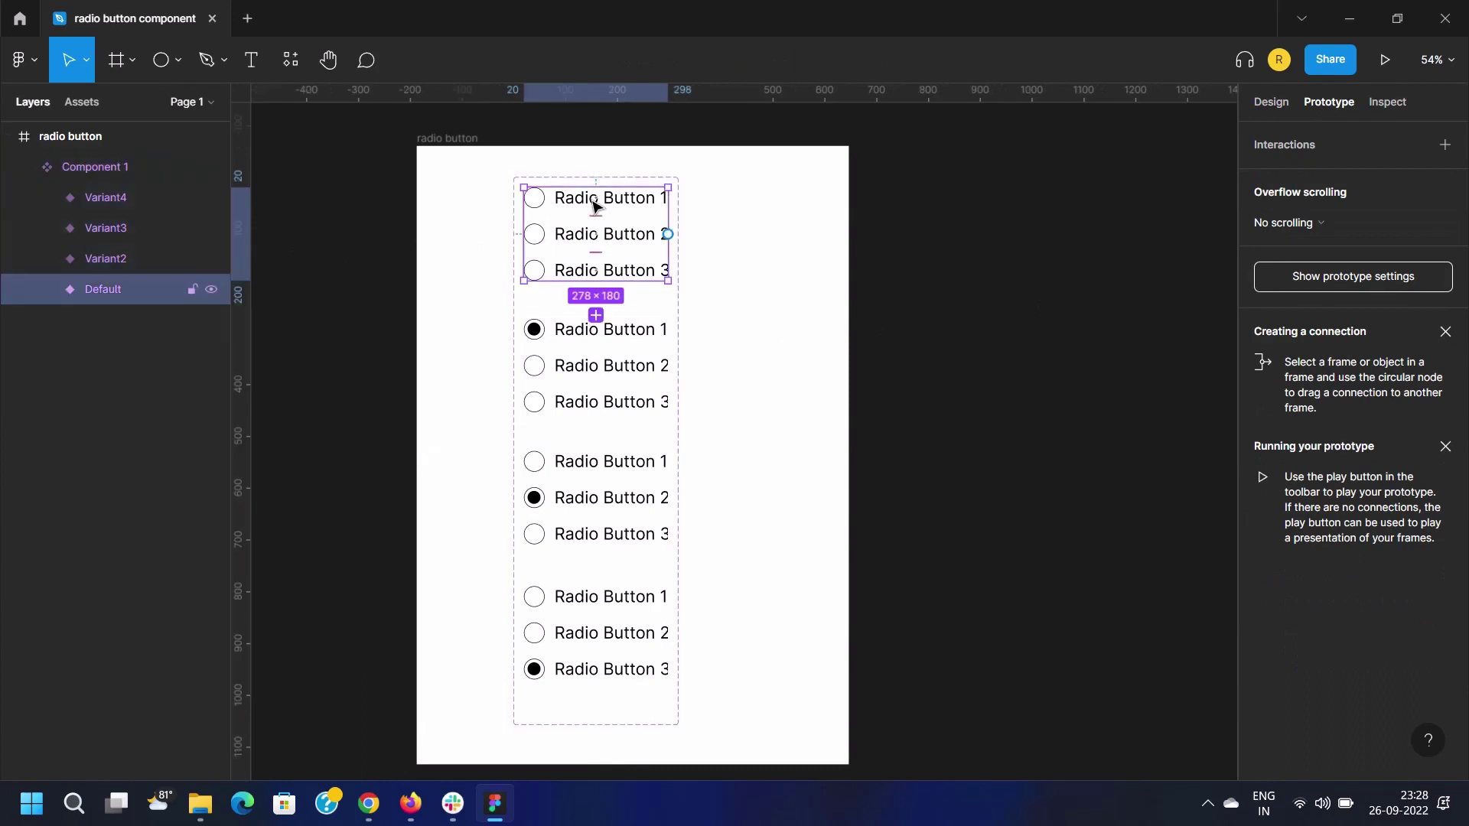
{"action": "left_click", "coordinate": [43, 288]}
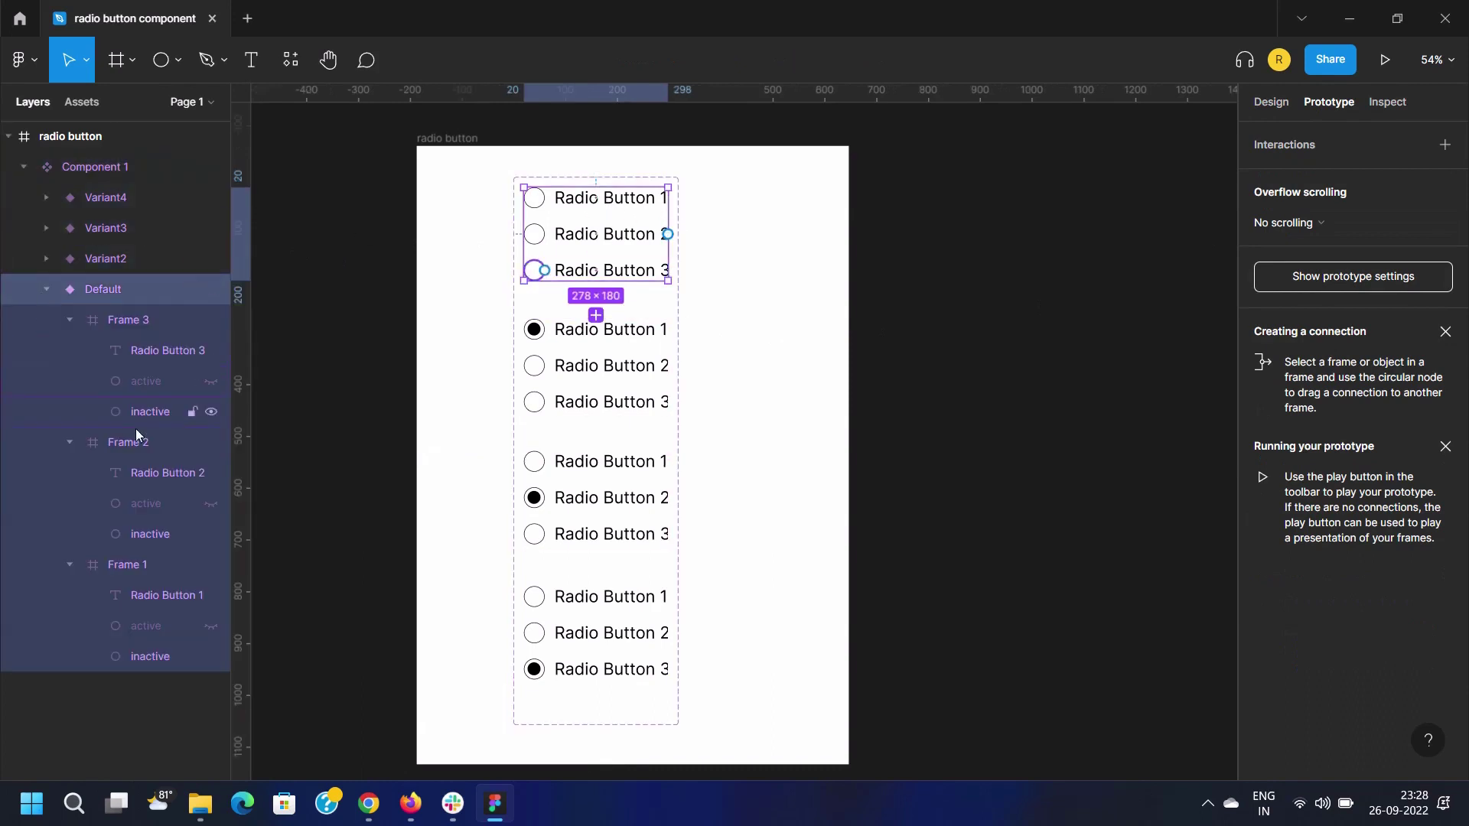
{"action": "left_click", "coordinate": [69, 565]}
{"action": "left_click", "coordinate": [69, 442]}
{"action": "left_click", "coordinate": [70, 321]}
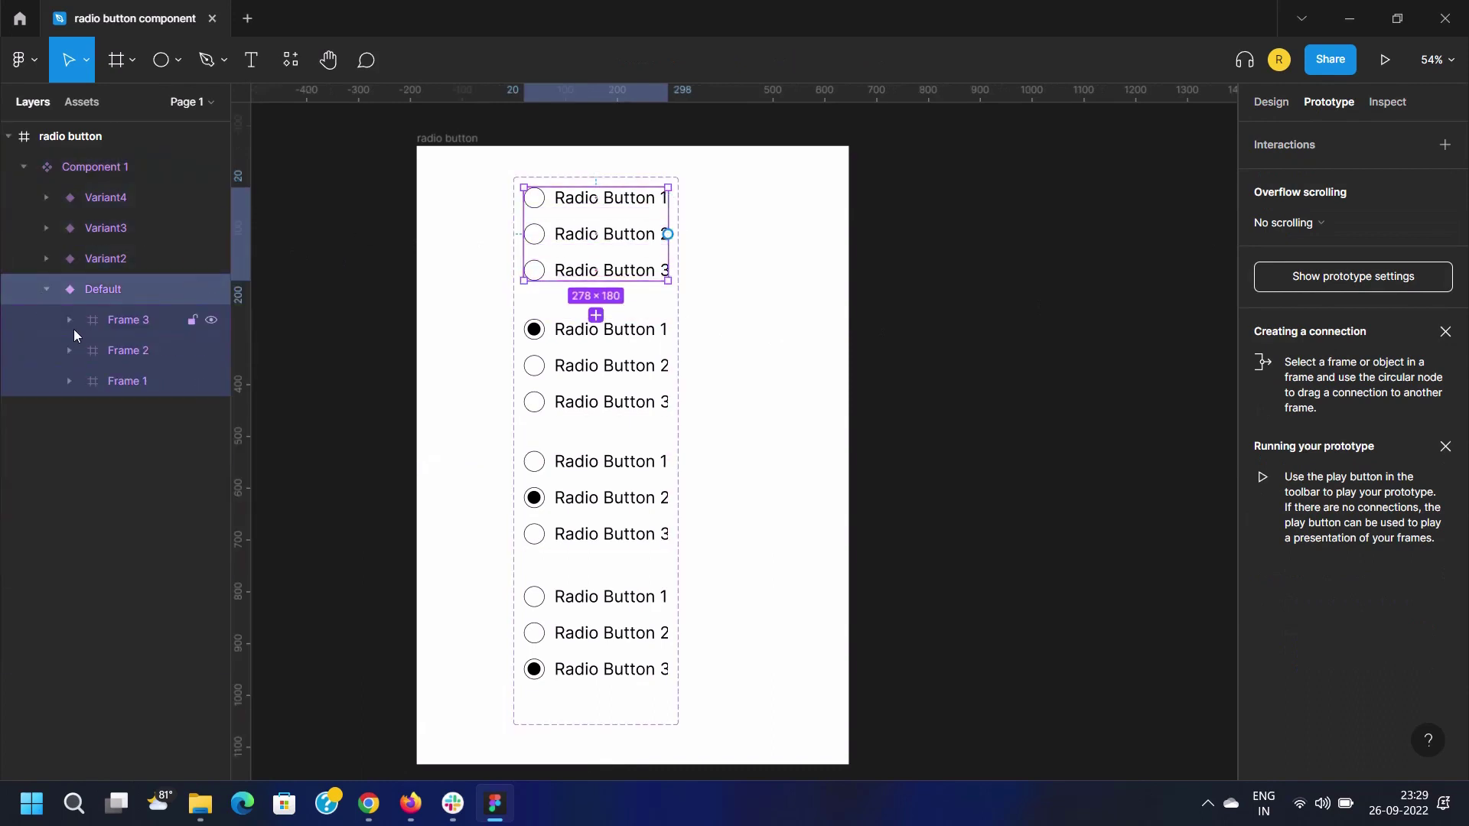
{"action": "left_click", "coordinate": [128, 382]}
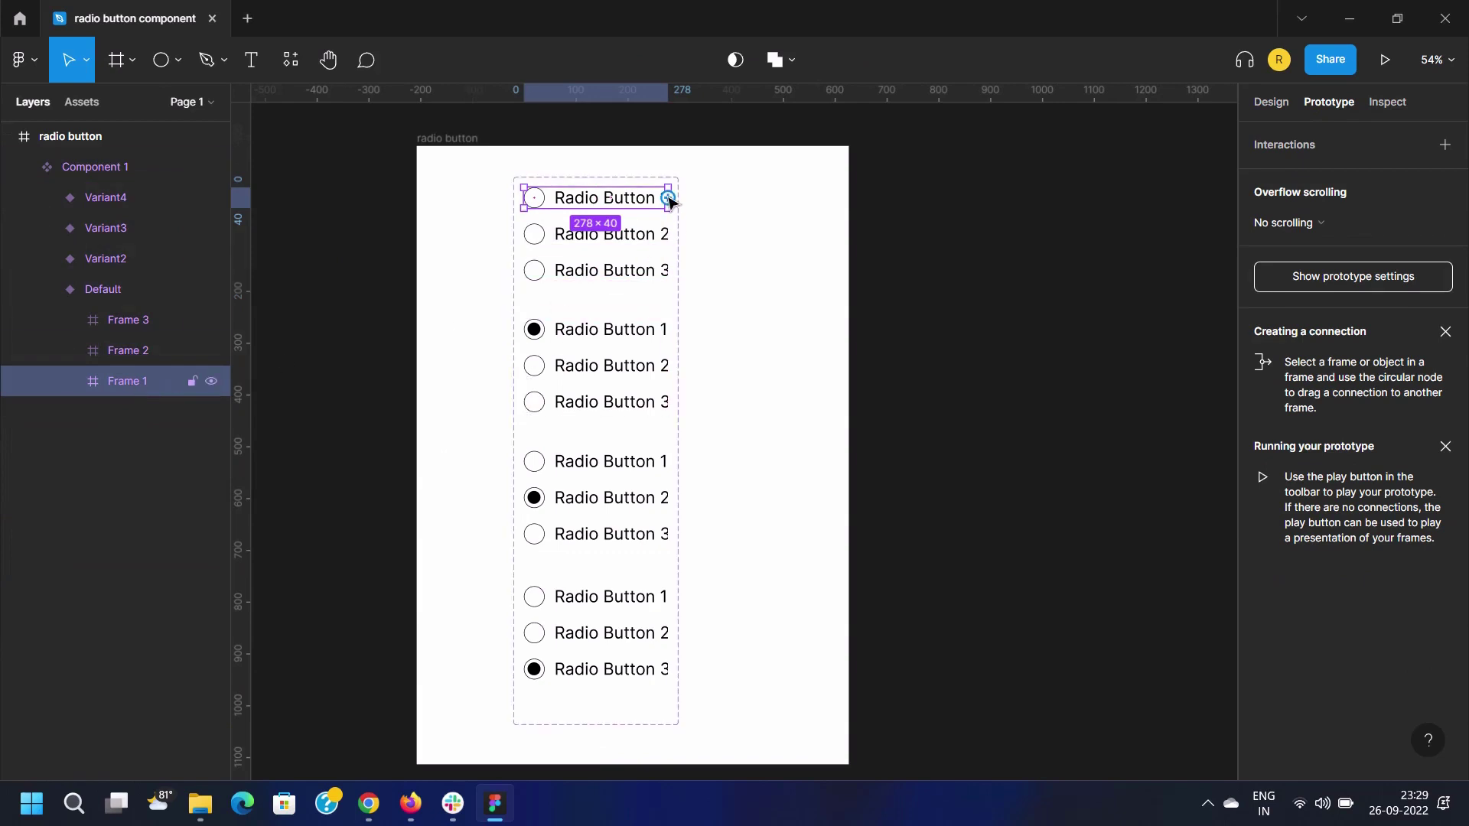
{"action": "left_click_drag", "start_coordinate": [668, 198], "coordinate": [613, 346]}
In the Default variant, connect the Radio Button 2 frame to Variant3 and the Radio Button 3 frame to Variant4
{"action": "left_click", "coordinate": [581, 239]}
{"action": "left_click", "coordinate": [581, 239]}
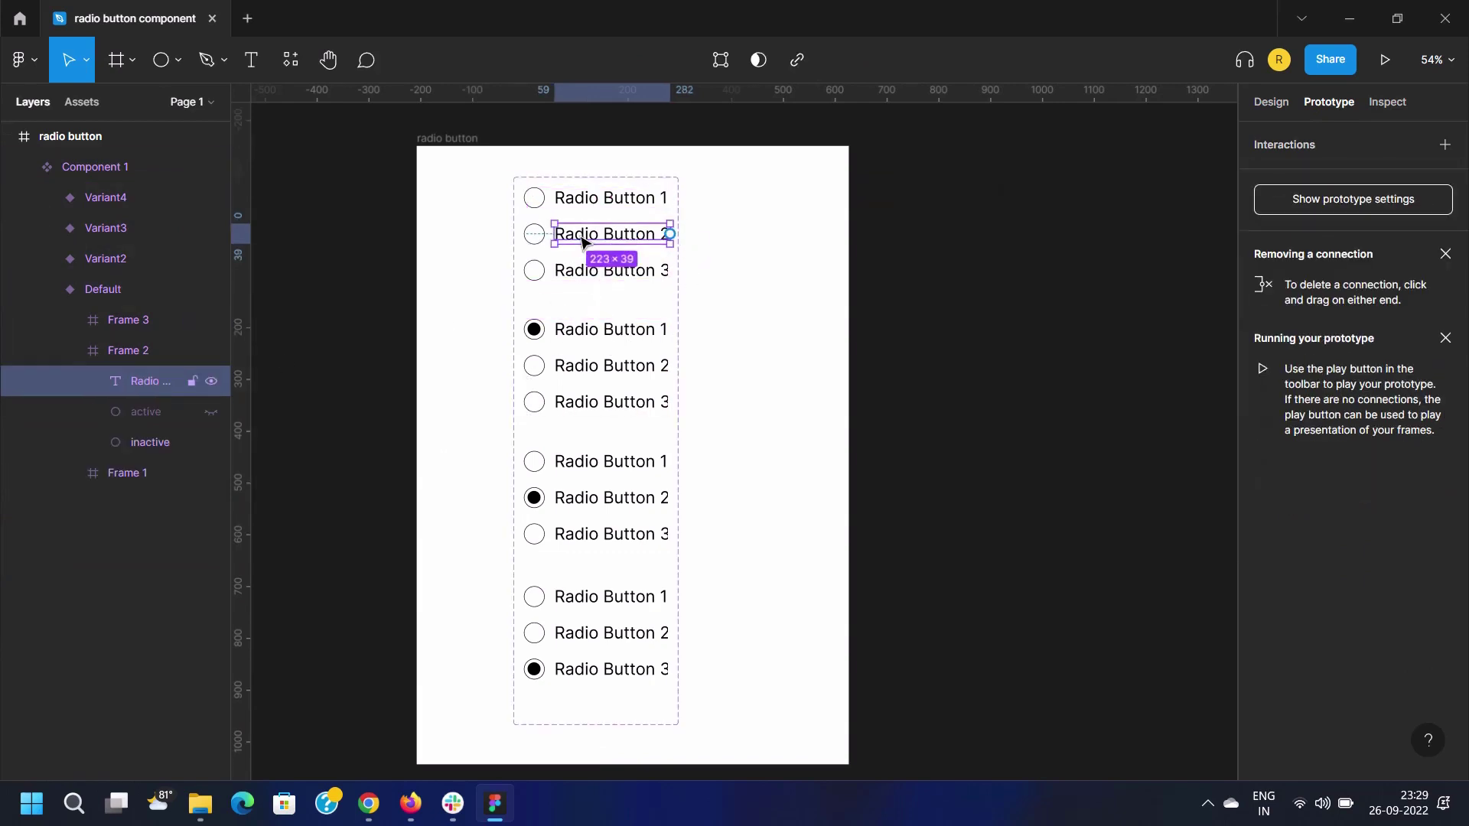
{"action": "left_click", "coordinate": [540, 236]}
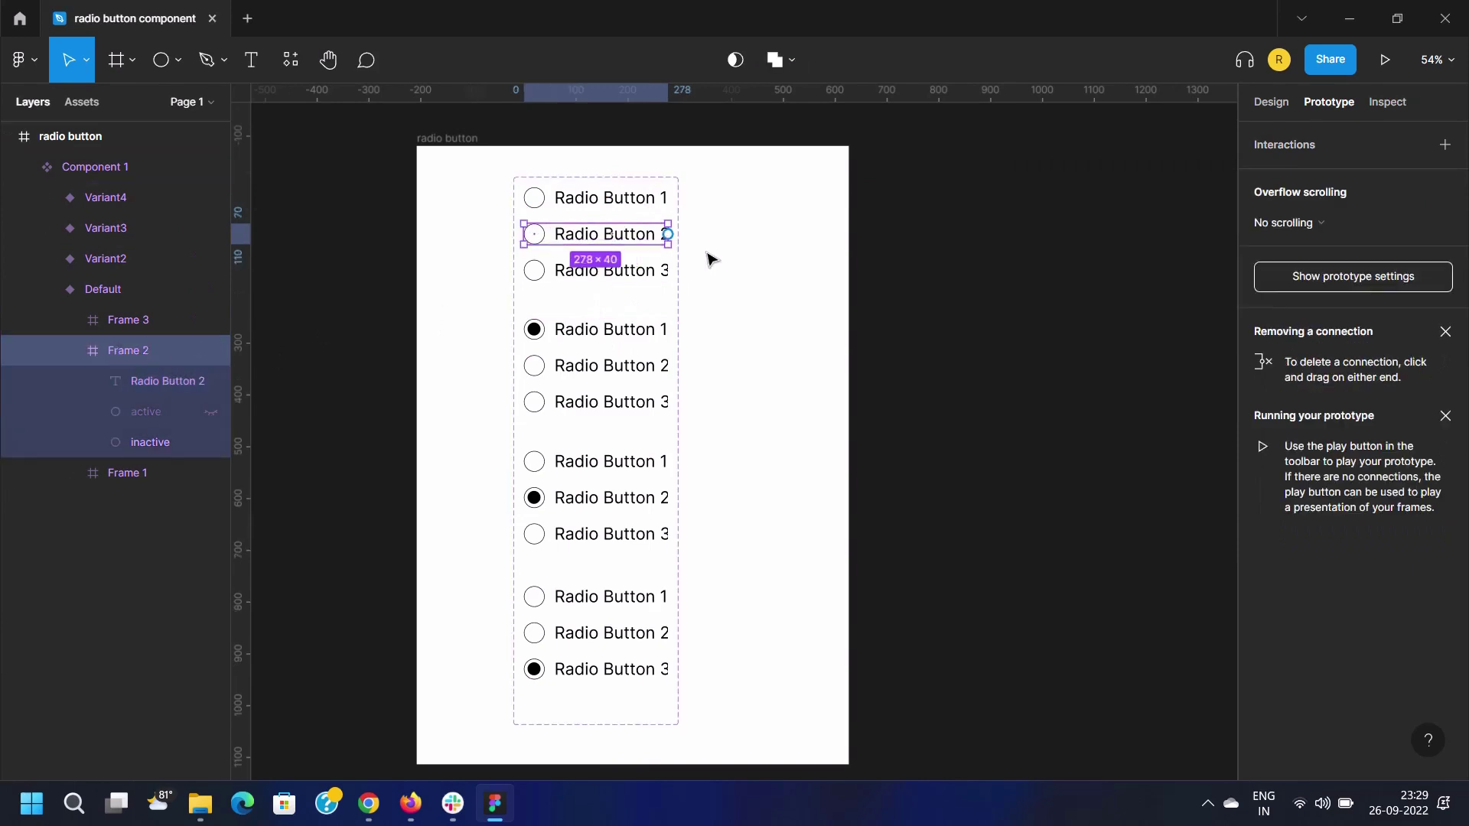
{"action": "left_click_drag", "start_coordinate": [668, 233], "coordinate": [601, 472]}
{"action": "left_click", "coordinate": [597, 272]}
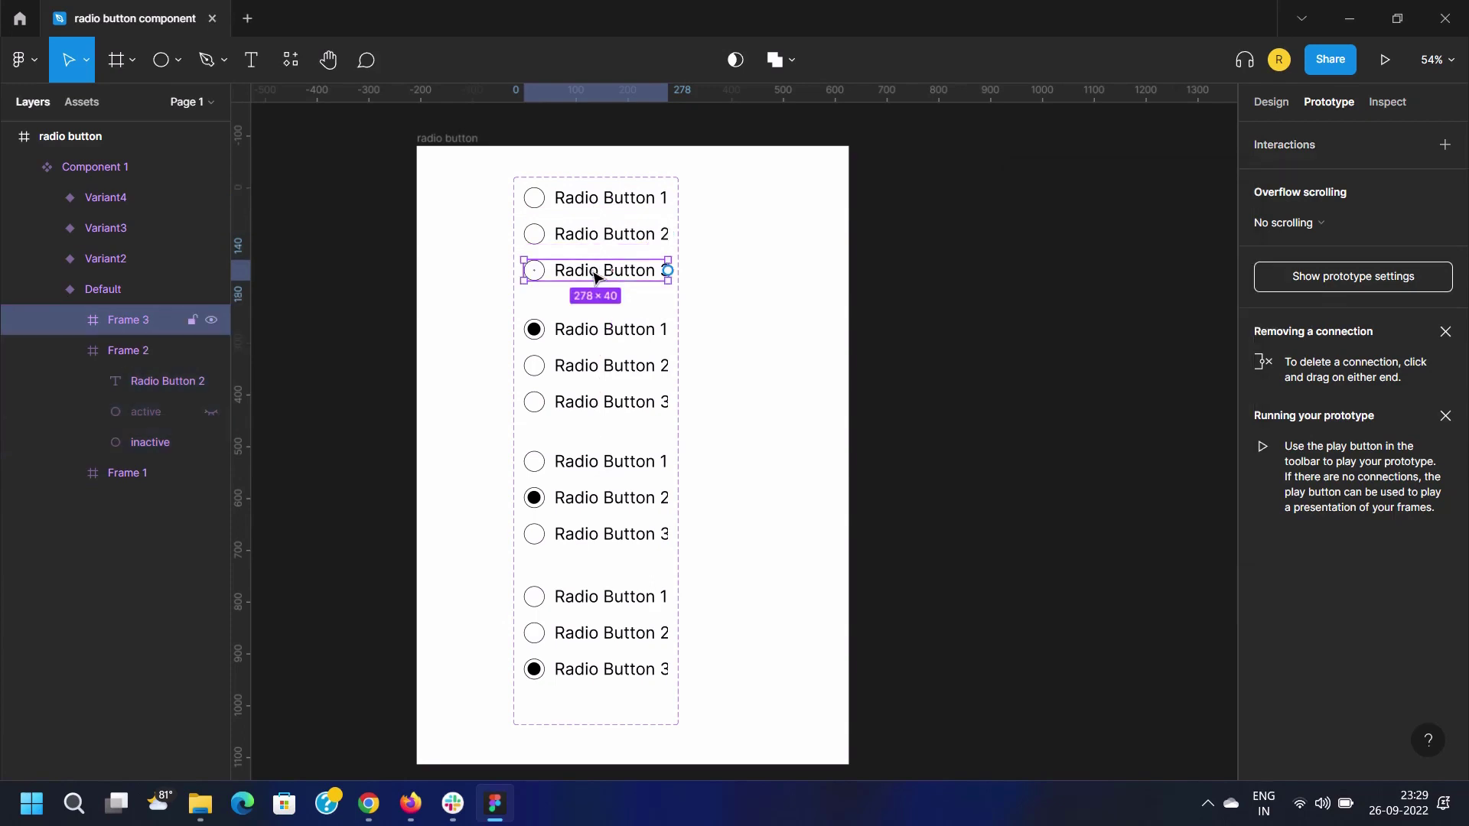
{"action": "left_click_drag", "start_coordinate": [668, 271], "coordinate": [603, 602]}
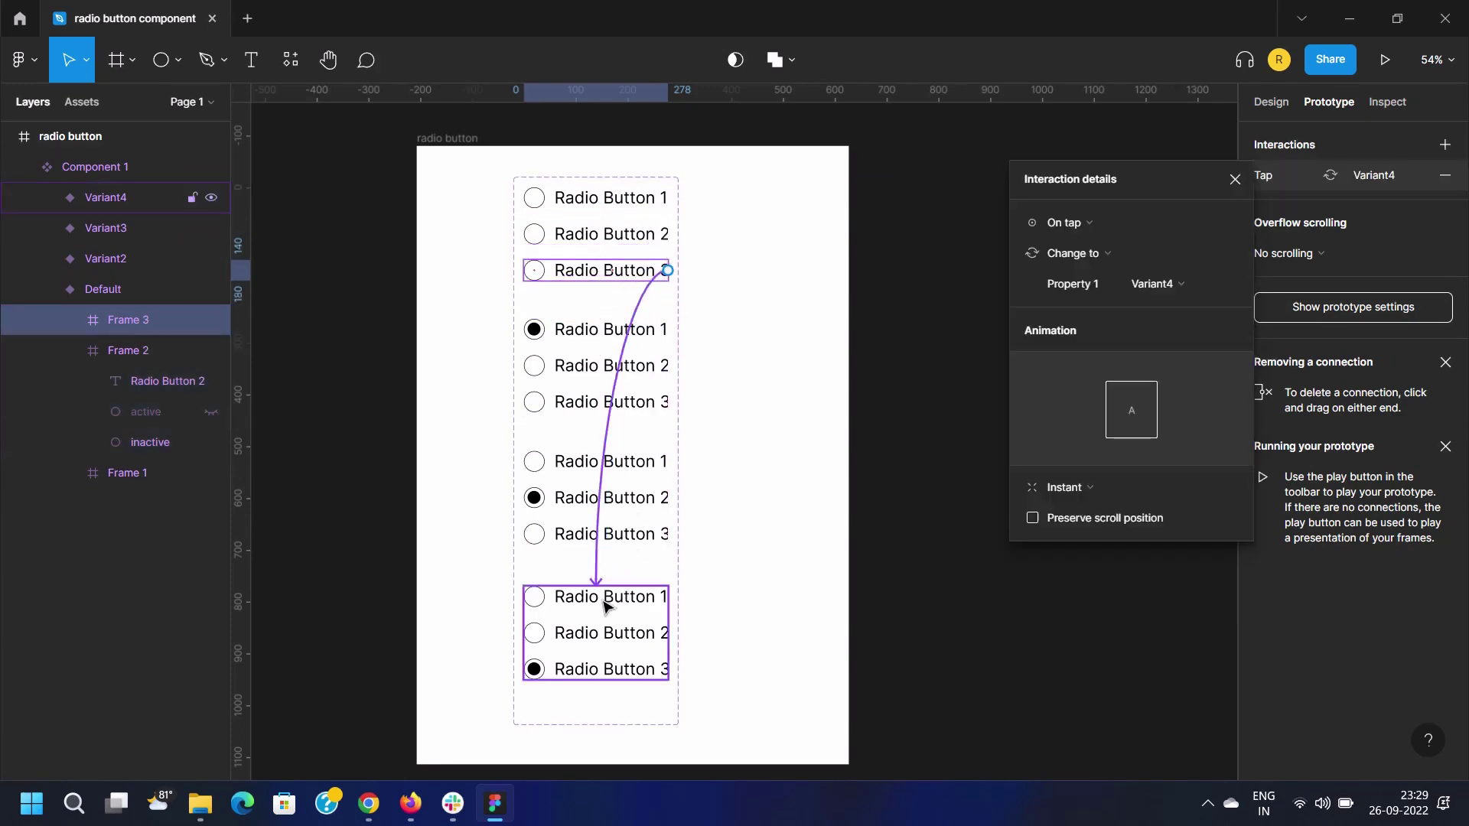
In Variant2, connect the Radio Button 2 frame to Variant3 and the Radio Button 3 frame to Variant4, changing on tap
{"action": "left_click", "coordinate": [586, 369]}
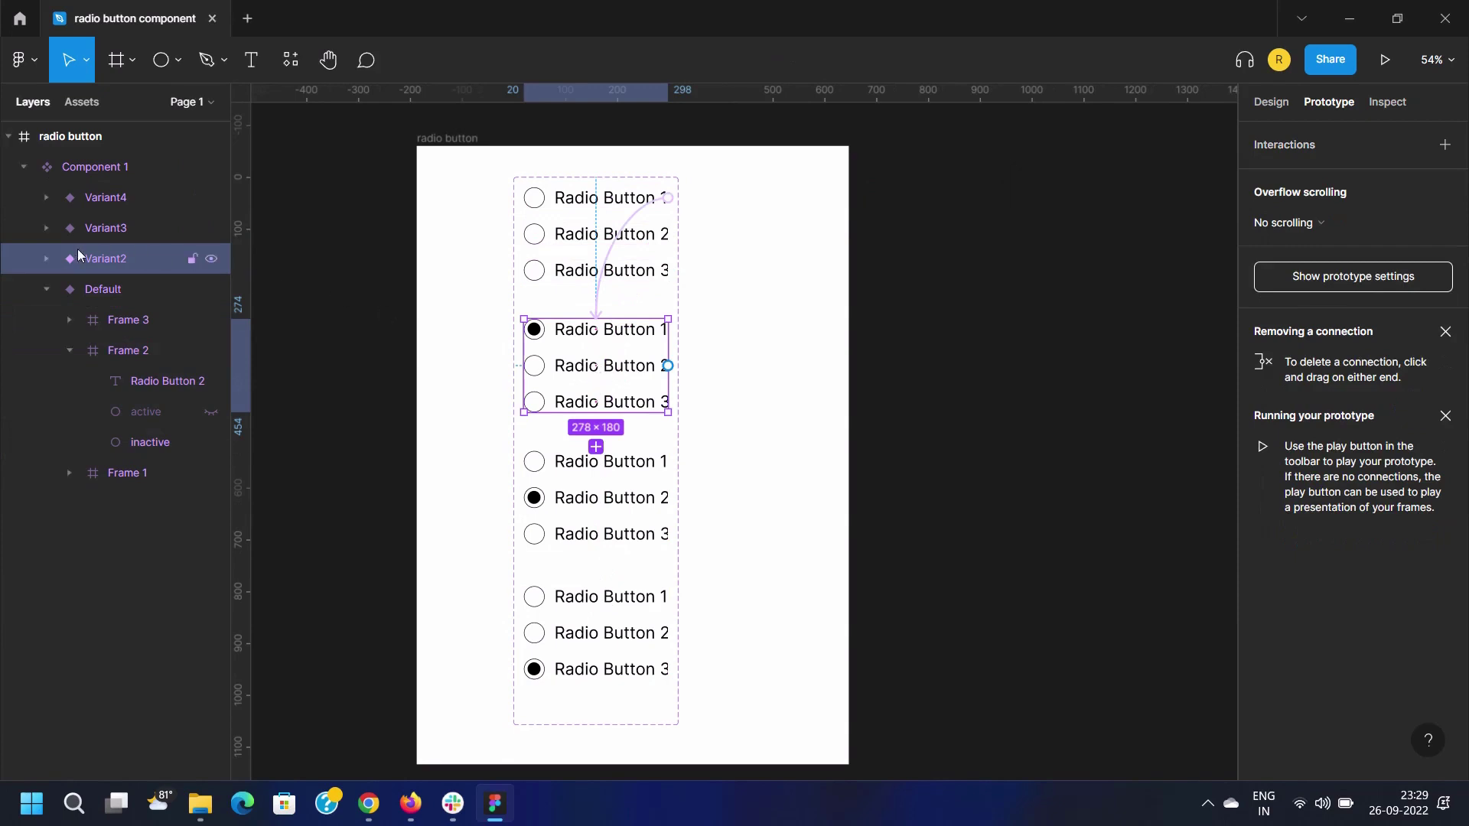
{"action": "double_click", "coordinate": [589, 365]}
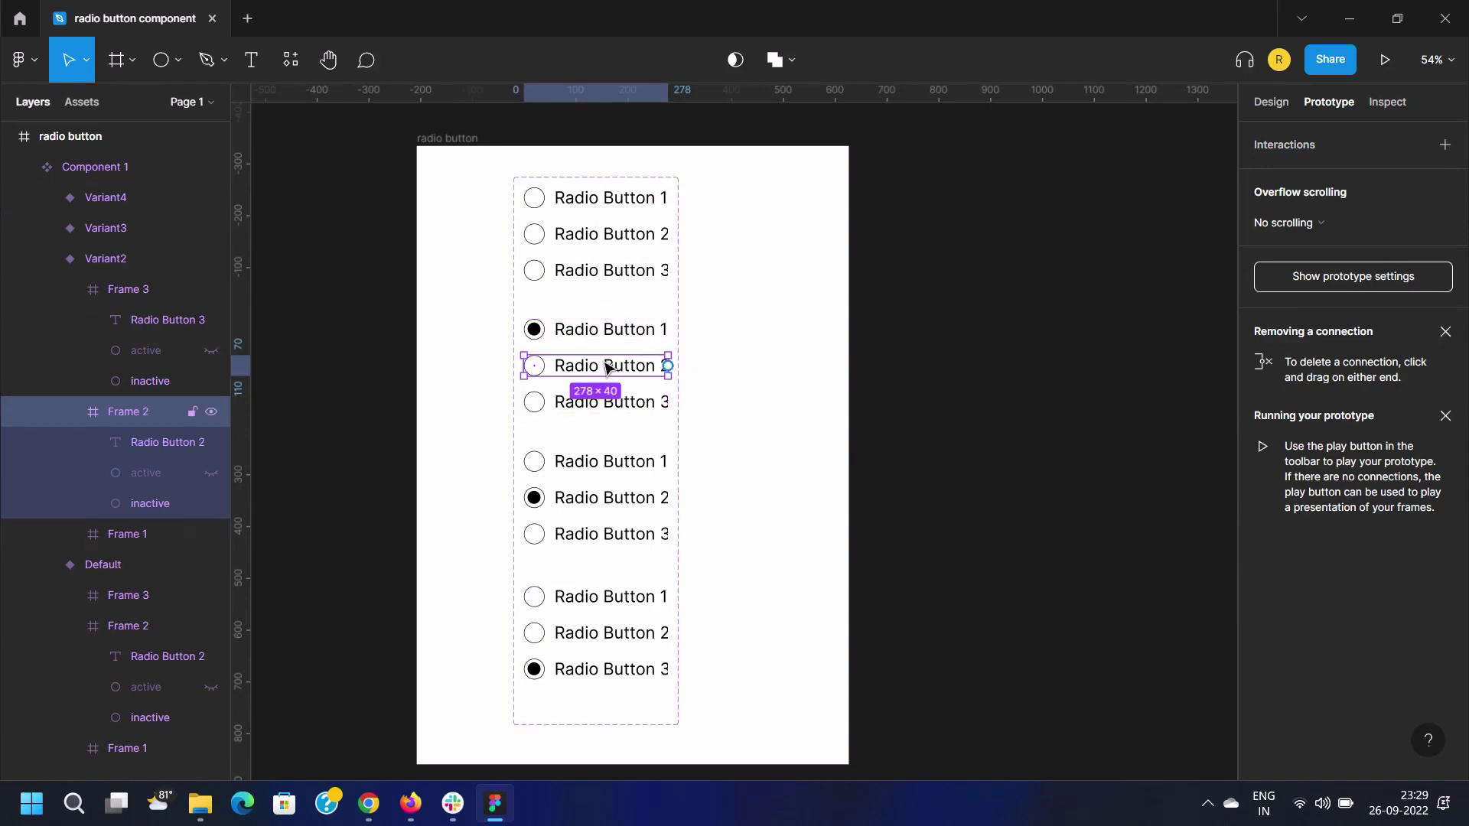
{"action": "left_click_drag", "start_coordinate": [668, 365], "coordinate": [601, 489]}
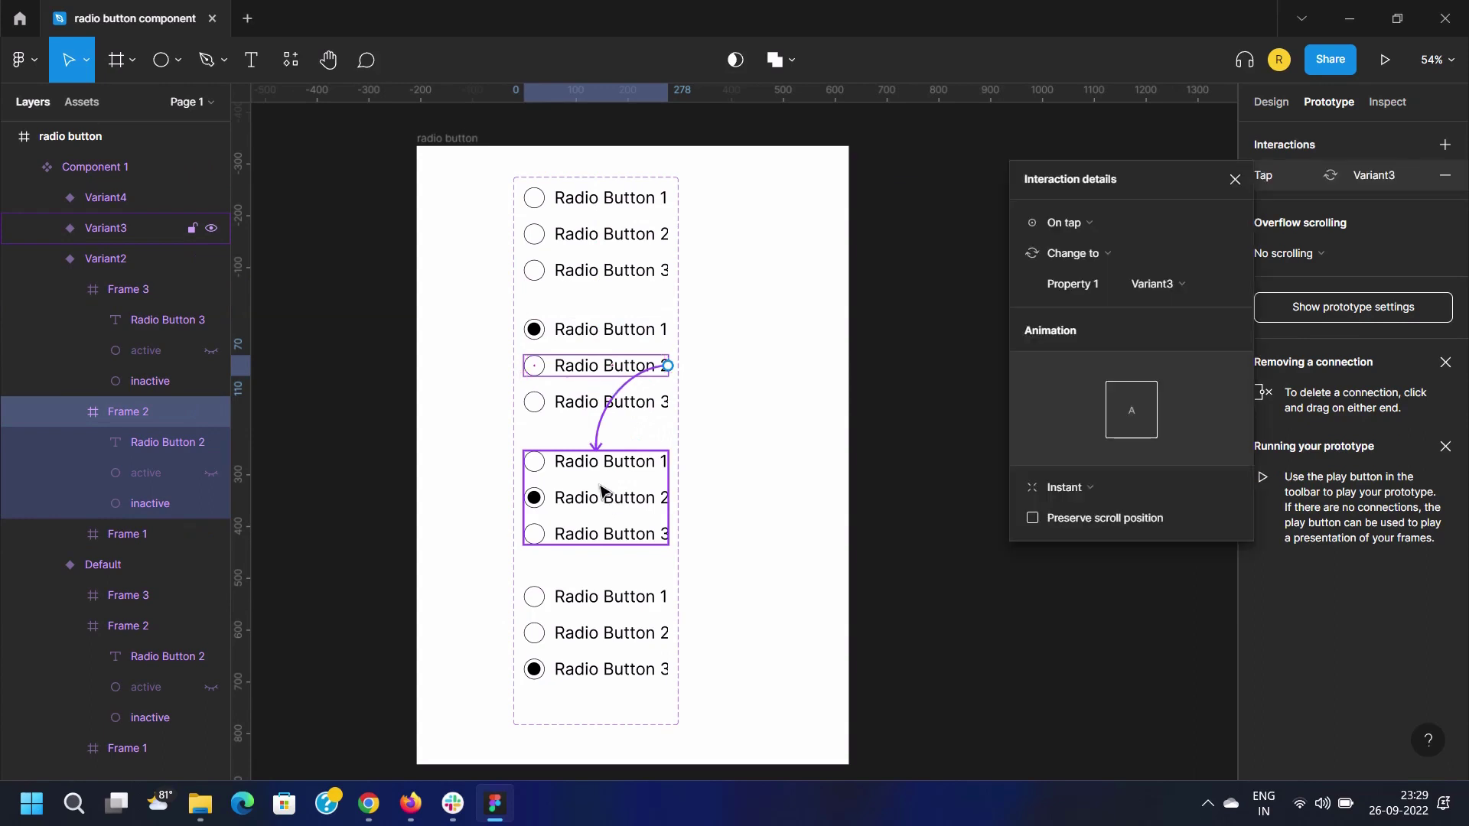
{"action": "left_click", "coordinate": [612, 402]}
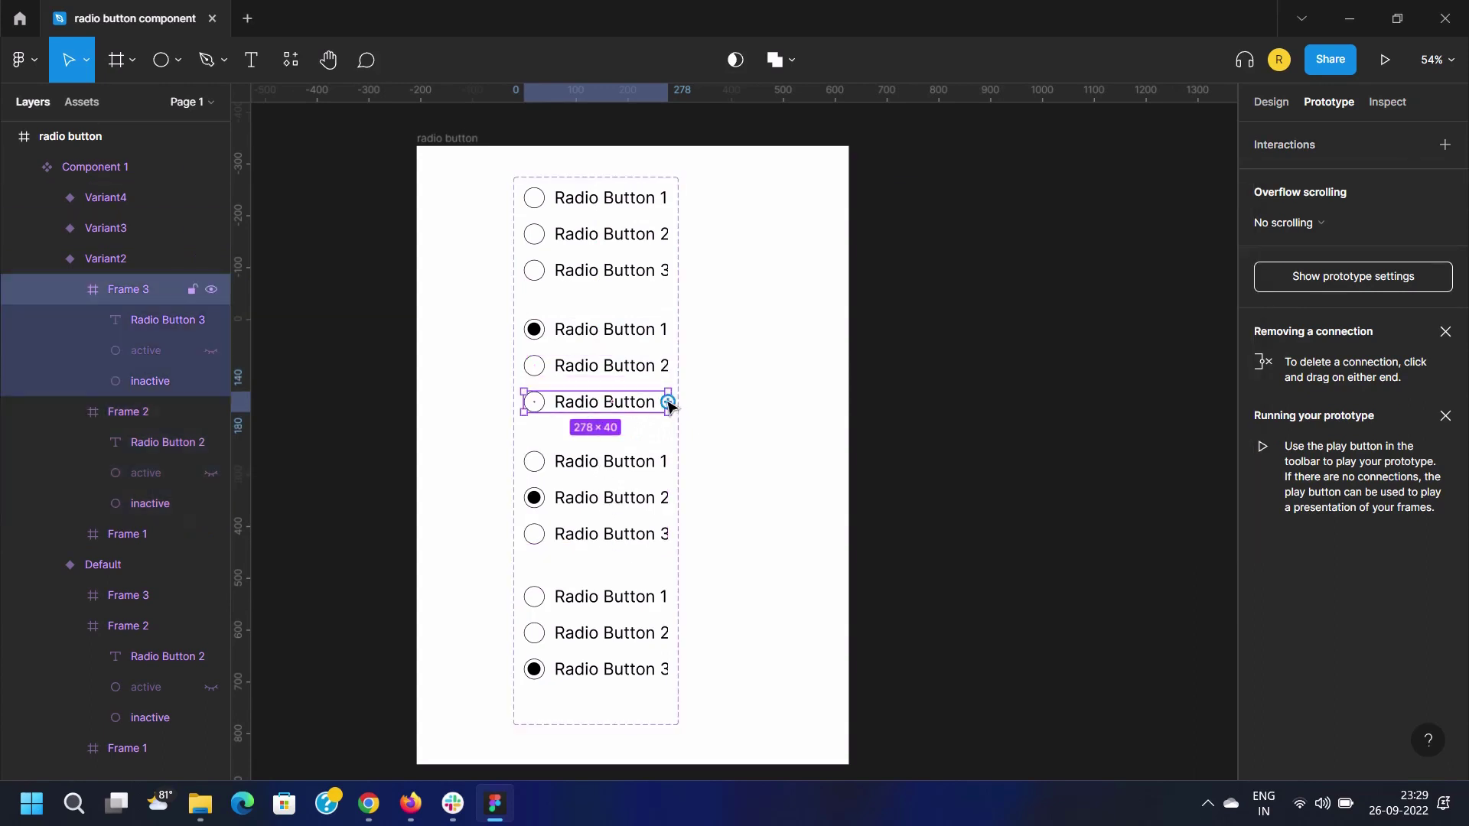
{"action": "left_click_drag", "start_coordinate": [668, 401], "coordinate": [608, 624]}
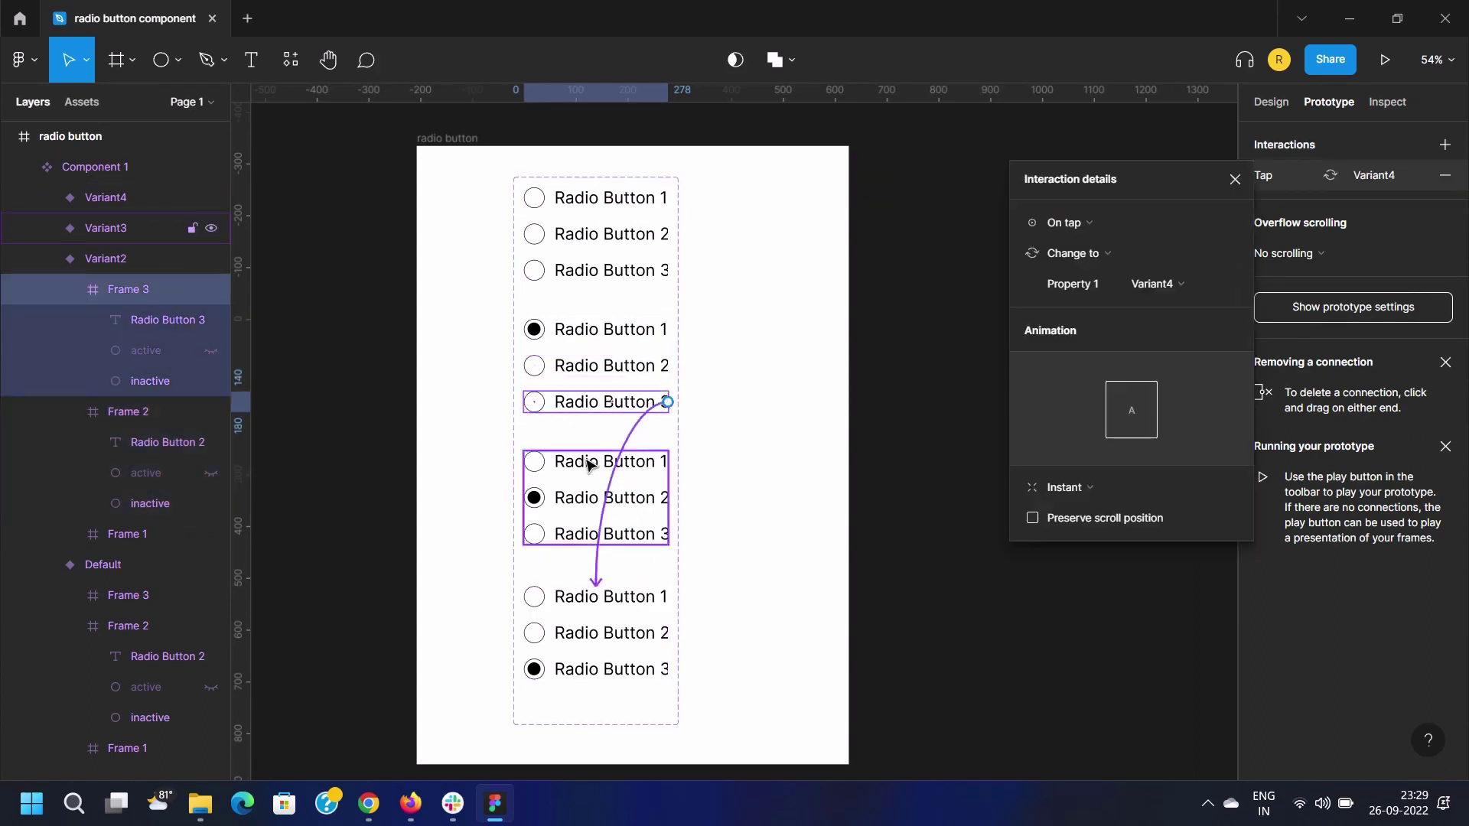
In Variant3, connect the Radio Button 1 frame to Variant2 and the Radio Button 3 frame to Variant4
{"action": "left_click", "coordinate": [589, 462]}
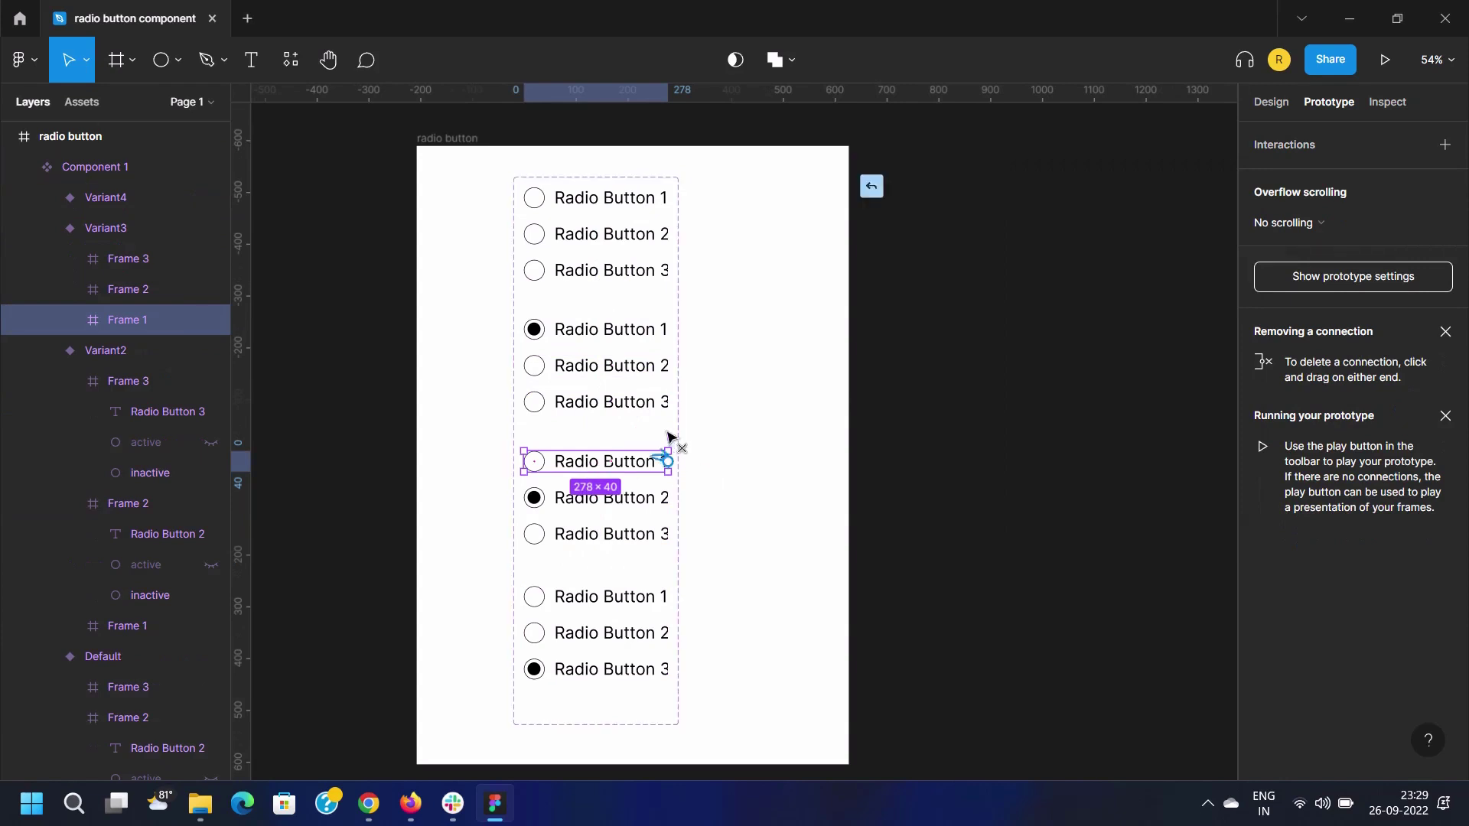
{"action": "left_click_drag", "start_coordinate": [668, 461], "coordinate": [597, 370]}
{"action": "left_click", "coordinate": [601, 534]}
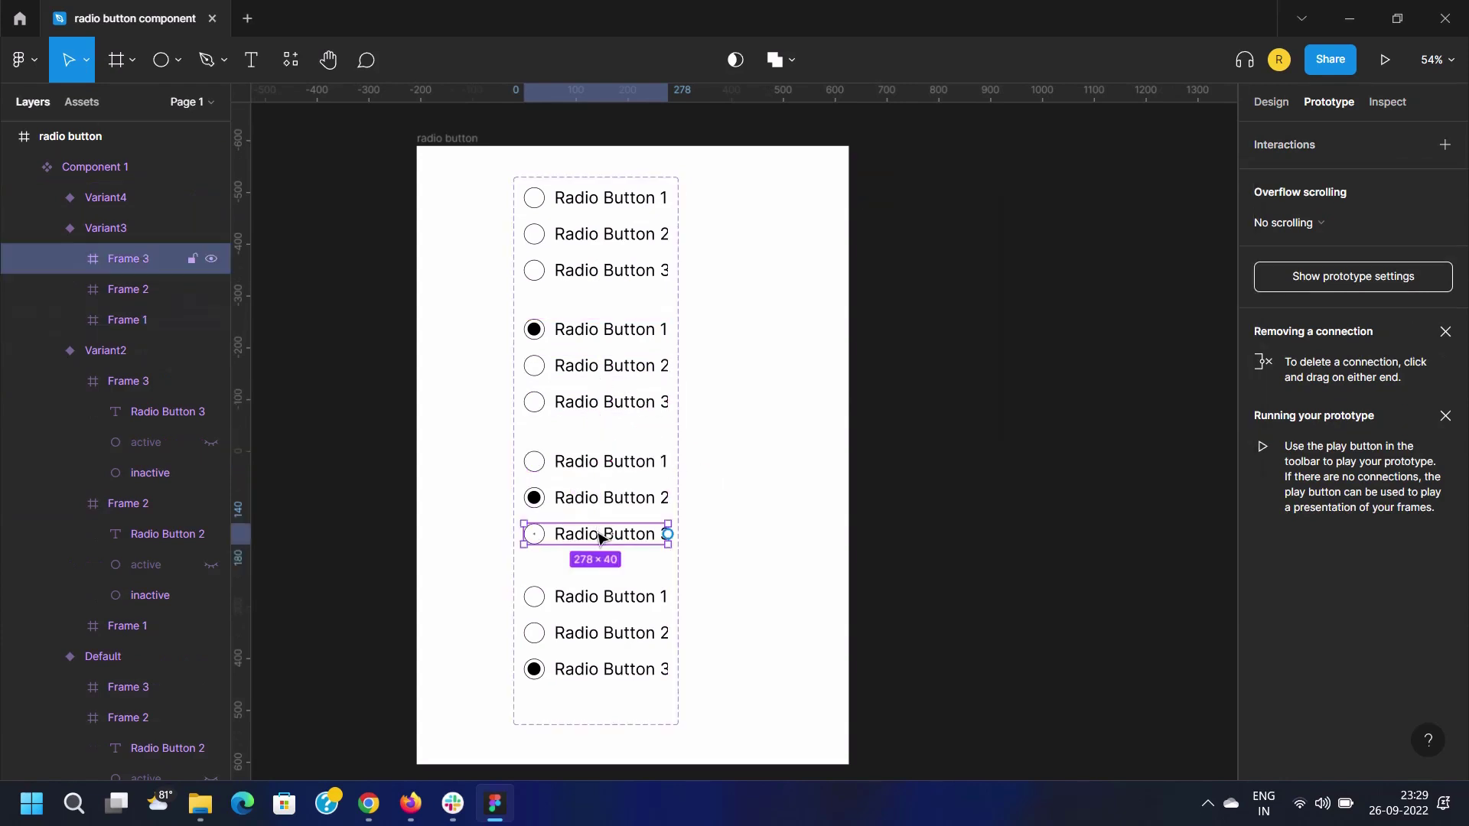
{"action": "left_click_drag", "start_coordinate": [667, 534], "coordinate": [584, 639]}
{"action": "left_click", "coordinate": [721, 600]}
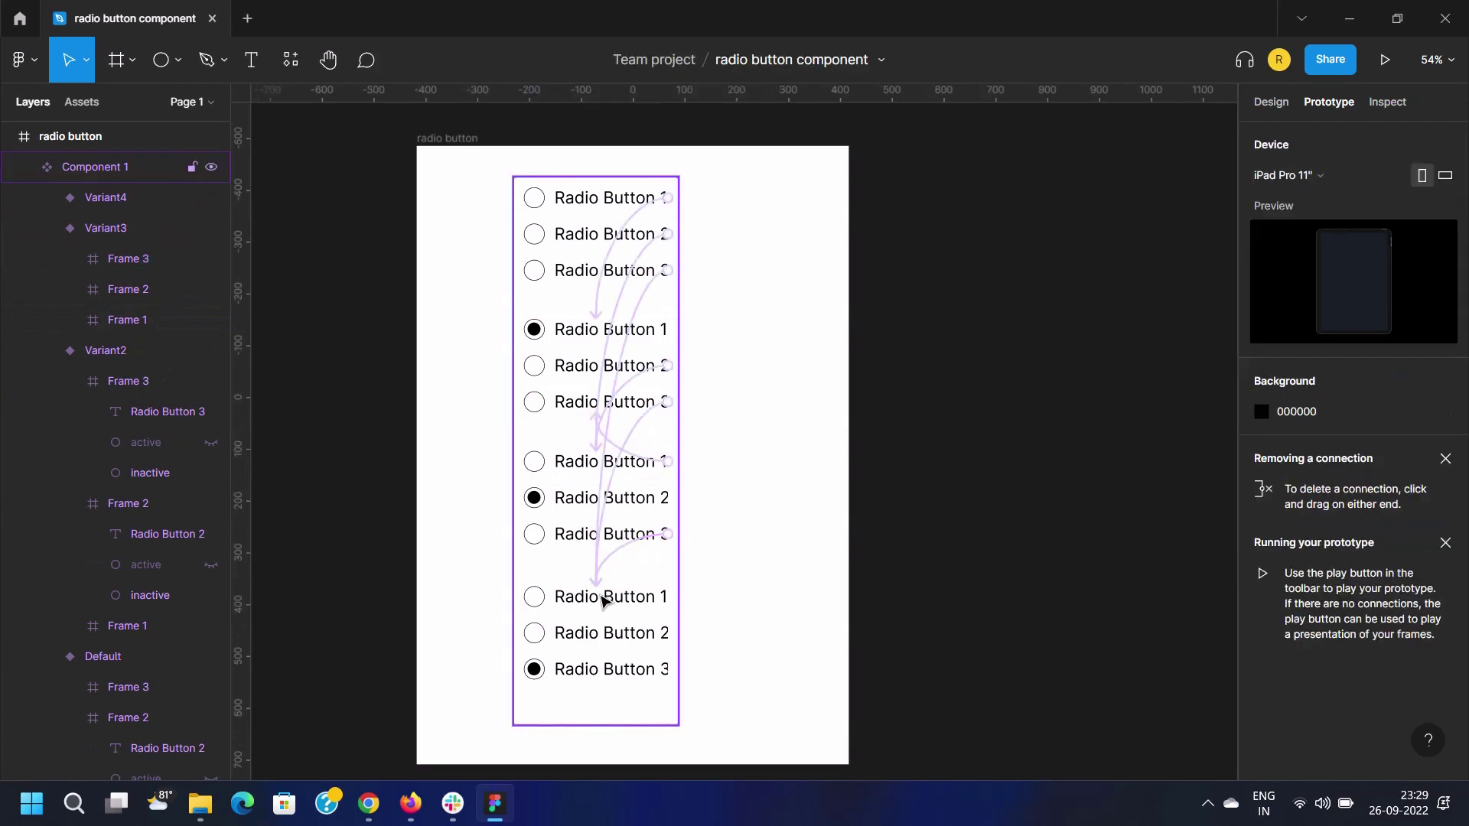
In Variant4, connect the Radio Button 1 frame to Variant2 and the Radio Button 2 frame to Variant3
{"action": "left_click", "coordinate": [580, 600]}
{"action": "double_click", "coordinate": [602, 603]}
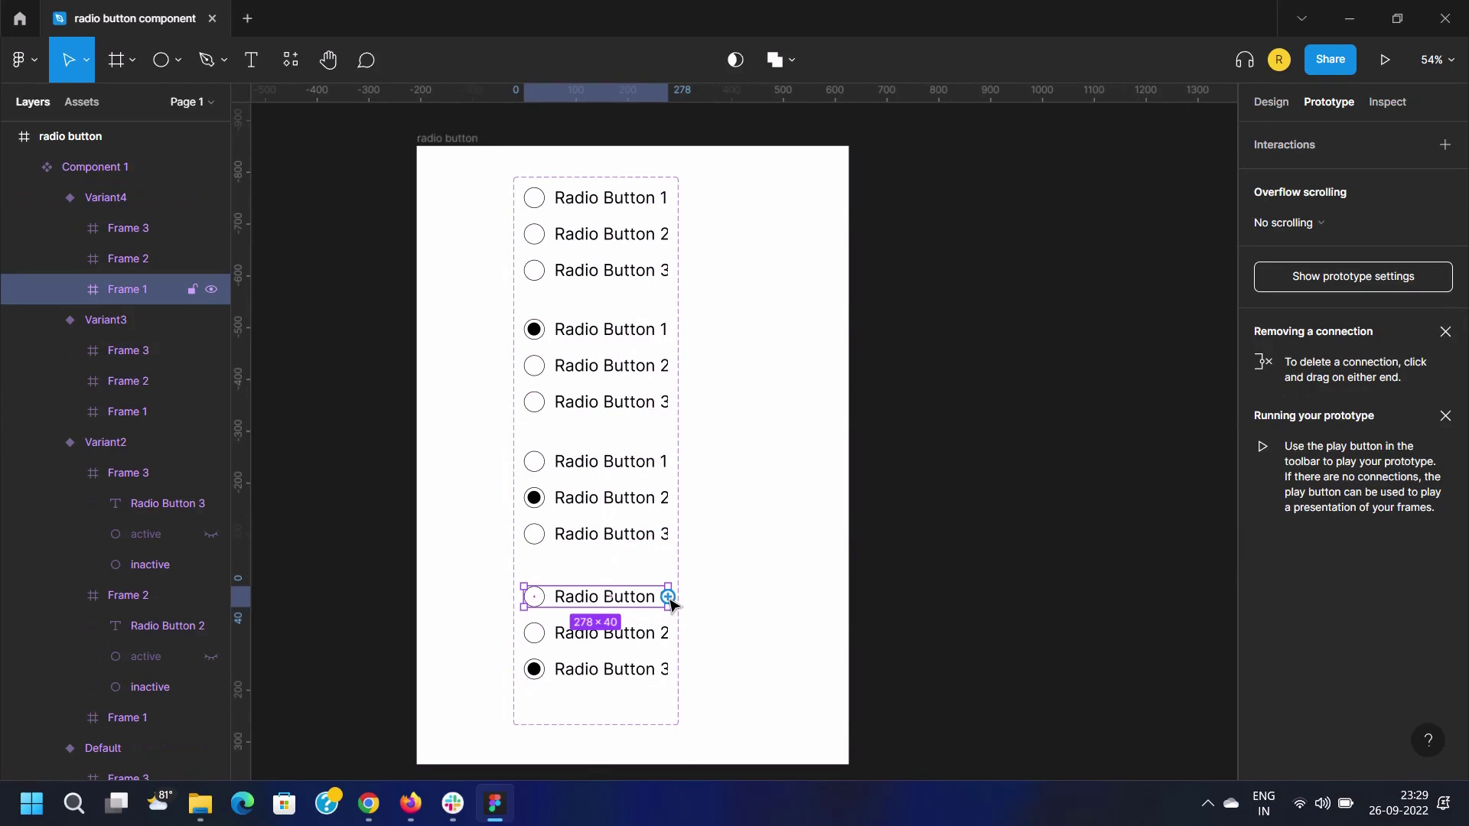
{"action": "left_click_drag", "start_coordinate": [670, 604], "coordinate": [590, 408]}
{"action": "left_click", "coordinate": [597, 633]}
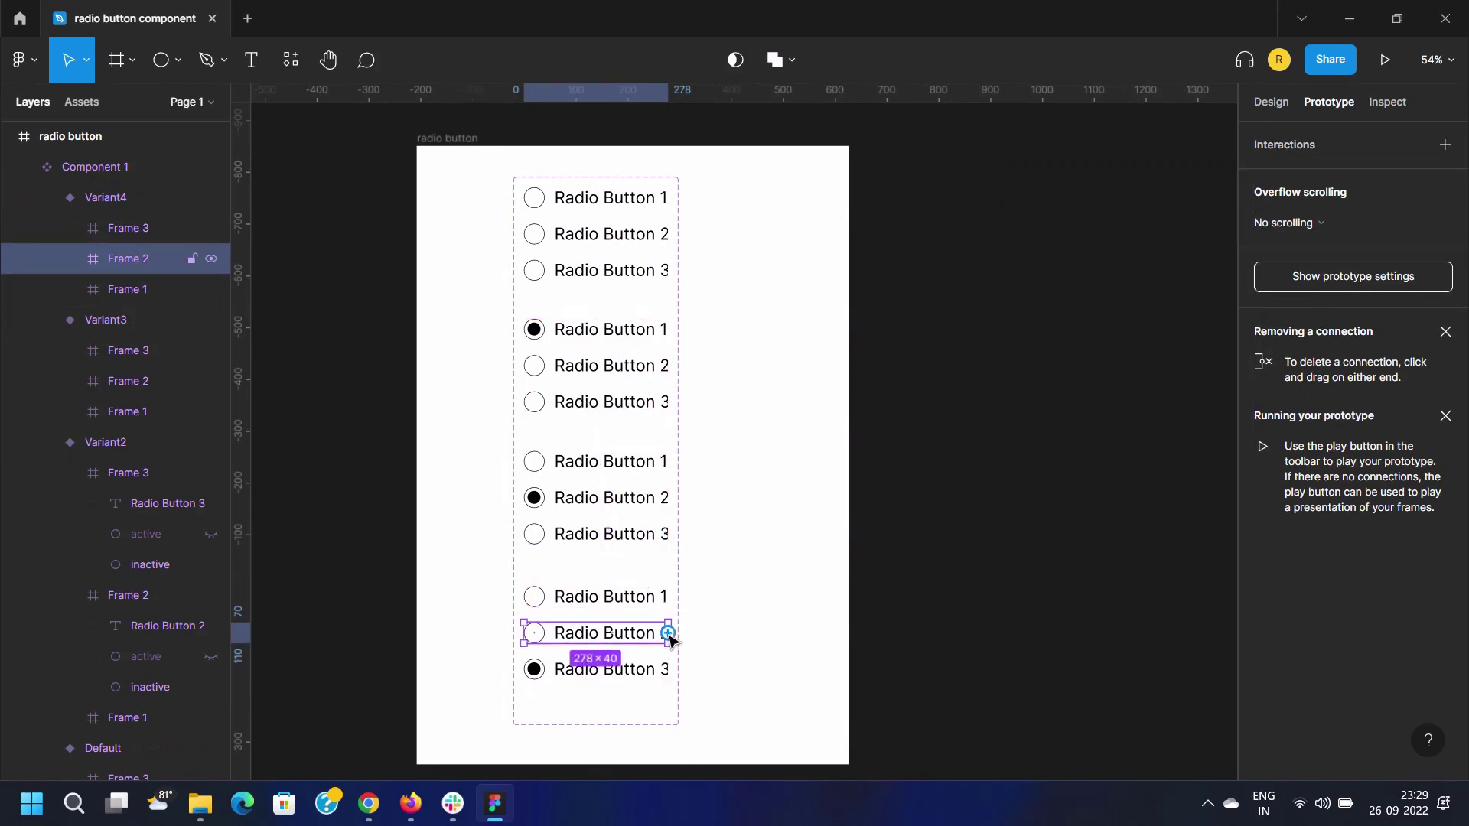
{"action": "left_click_drag", "start_coordinate": [669, 635], "coordinate": [584, 549]}
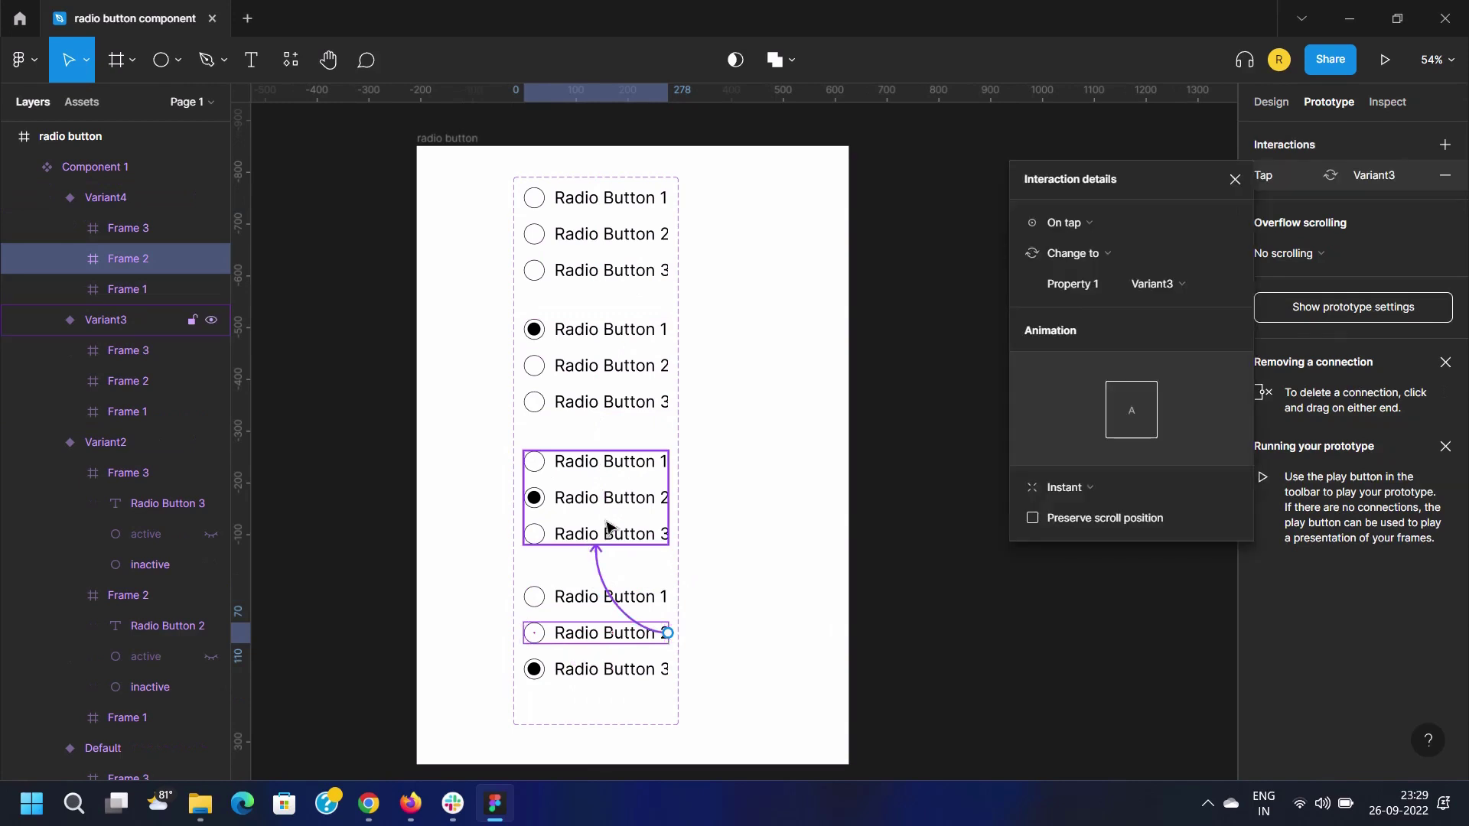
{"action": "left_click", "coordinate": [1235, 180]}
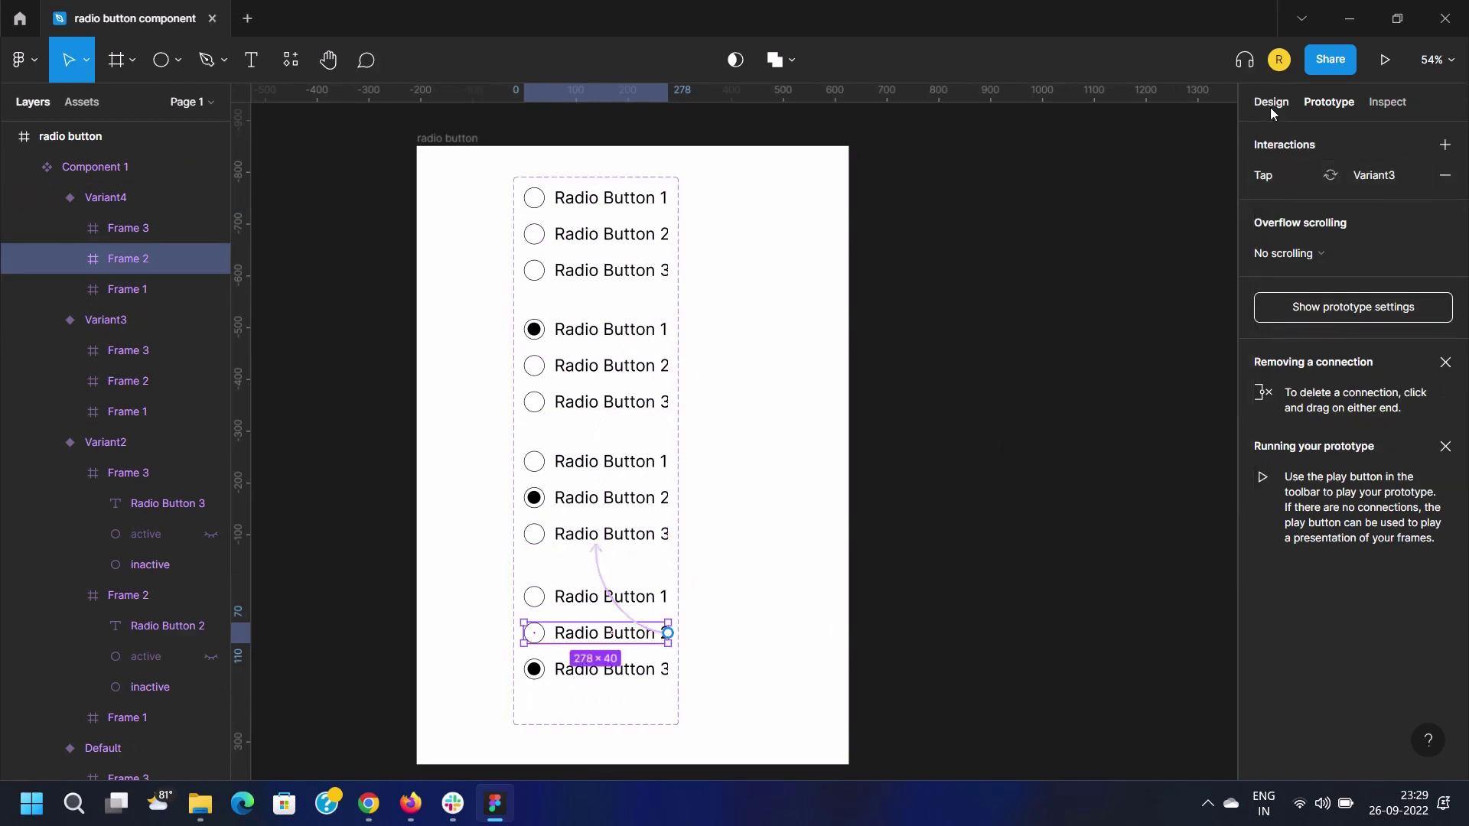
Move the whole Component 1 set out of the radio button frame onto the empty canvas to the frame's left
{"action": "left_click", "coordinate": [1267, 101]}
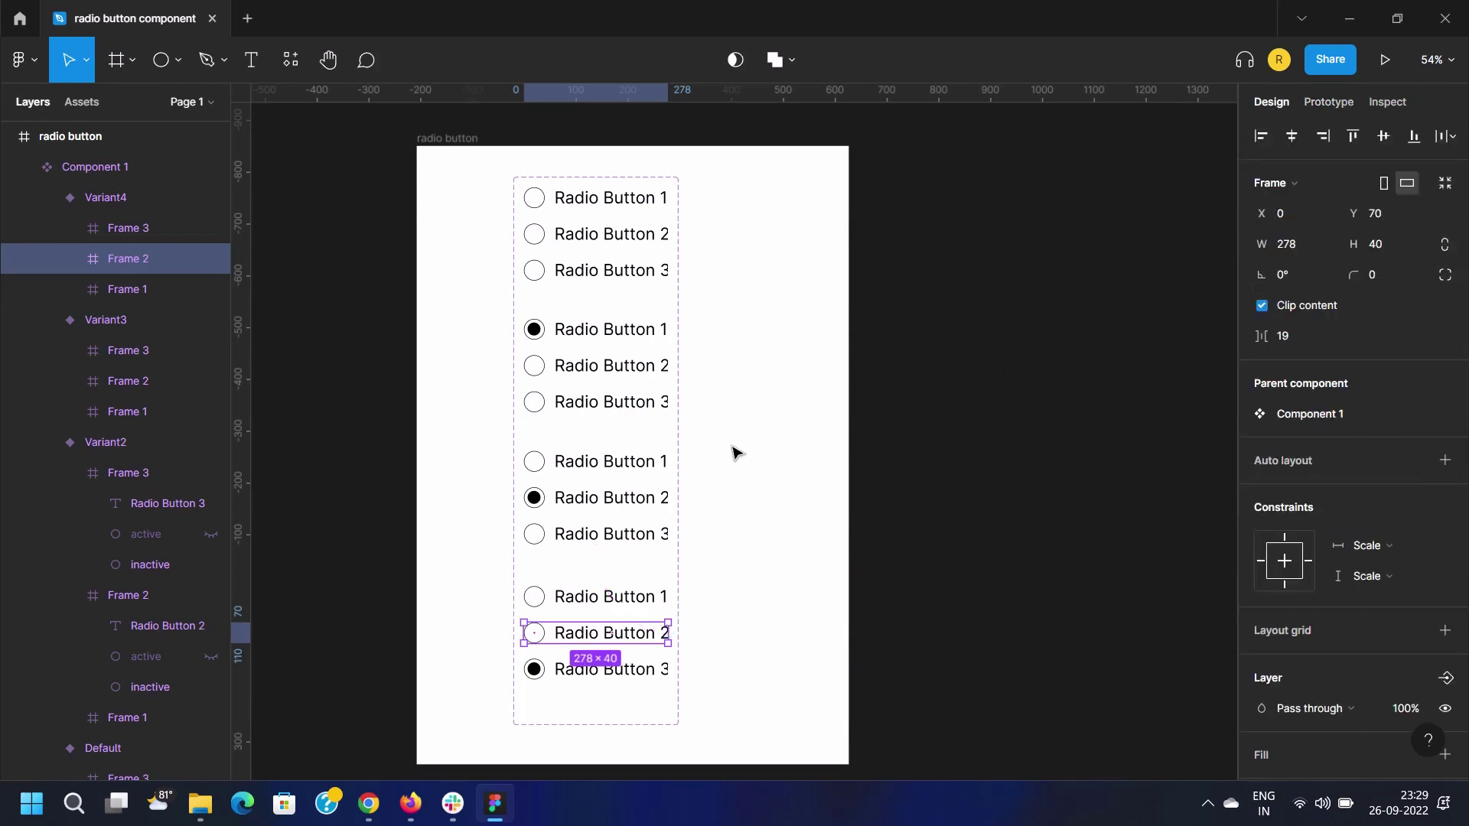
{"action": "key", "text": "Escape"}
{"action": "left_click_drag", "start_coordinate": [811, 538], "coordinate": [962, 439]}
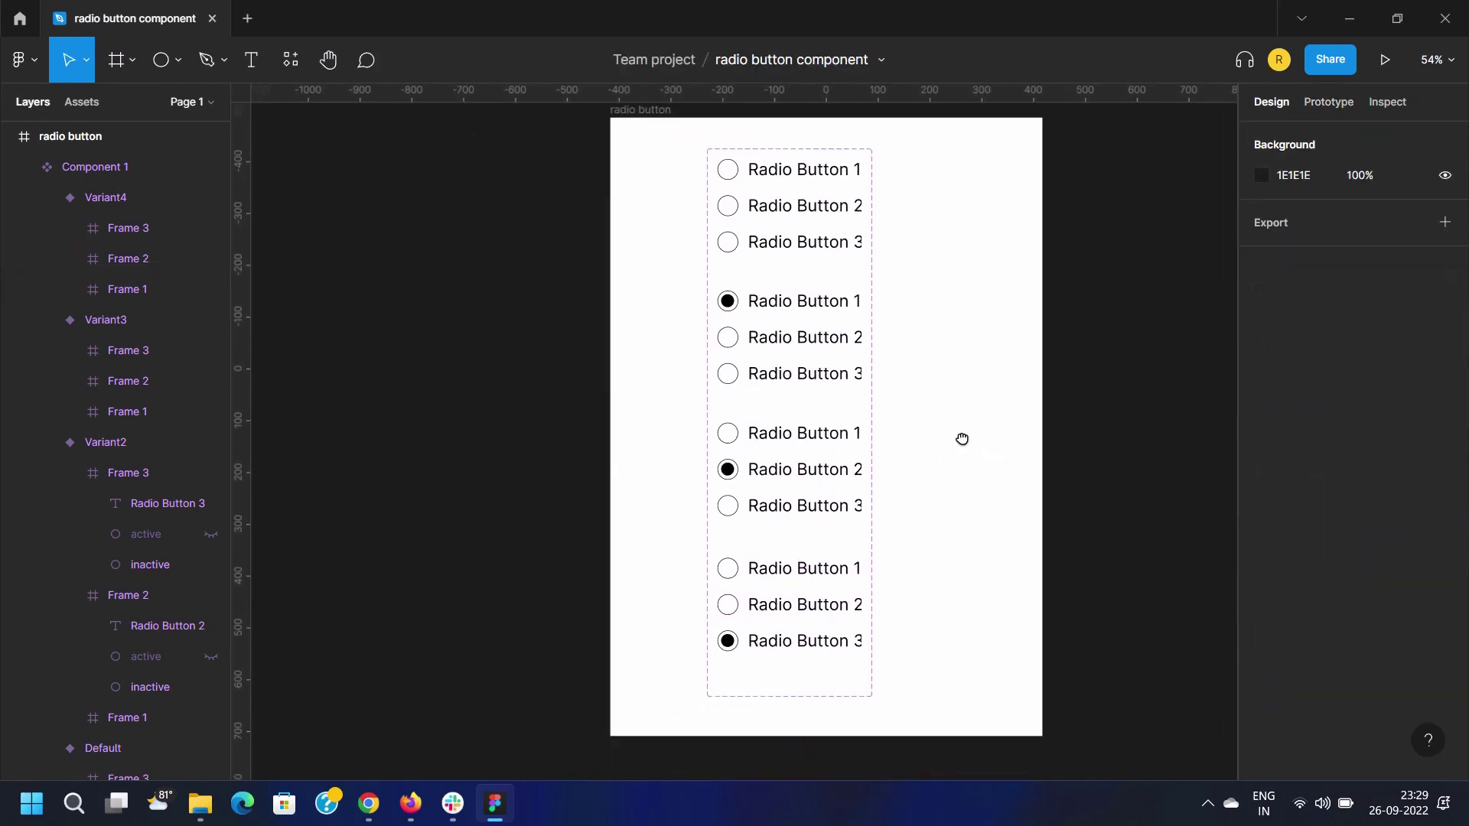
{"action": "left_click_drag", "start_coordinate": [766, 345], "coordinate": [412, 345]}
{"action": "left_click", "coordinate": [531, 413]}
{"action": "scroll", "coordinate": [713, 400], "scroll_direction": "right", "scroll_amount": 1}
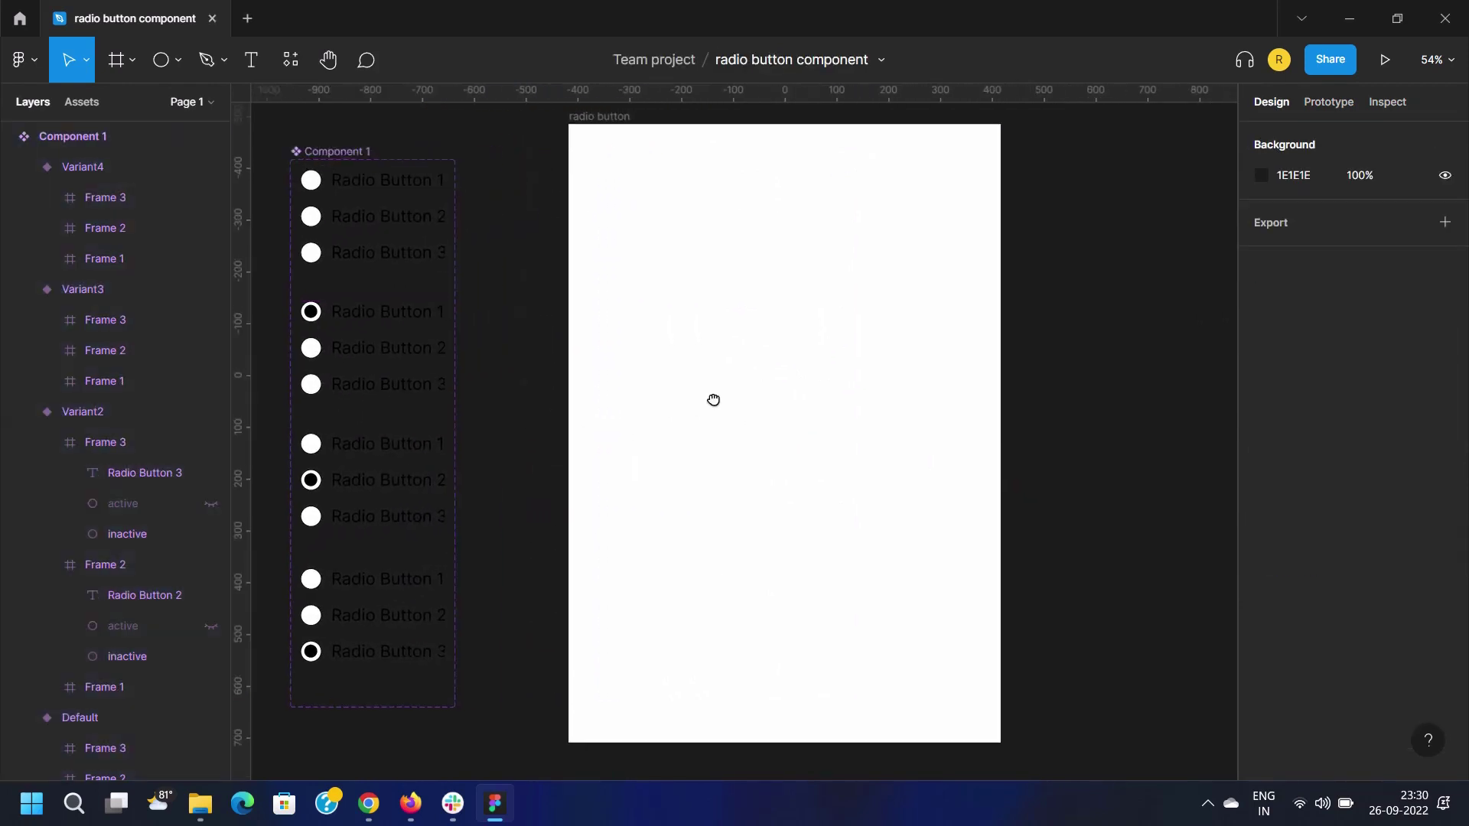
{"action": "scroll", "coordinate": [713, 400], "scroll_direction": "right", "scroll_amount": 2}
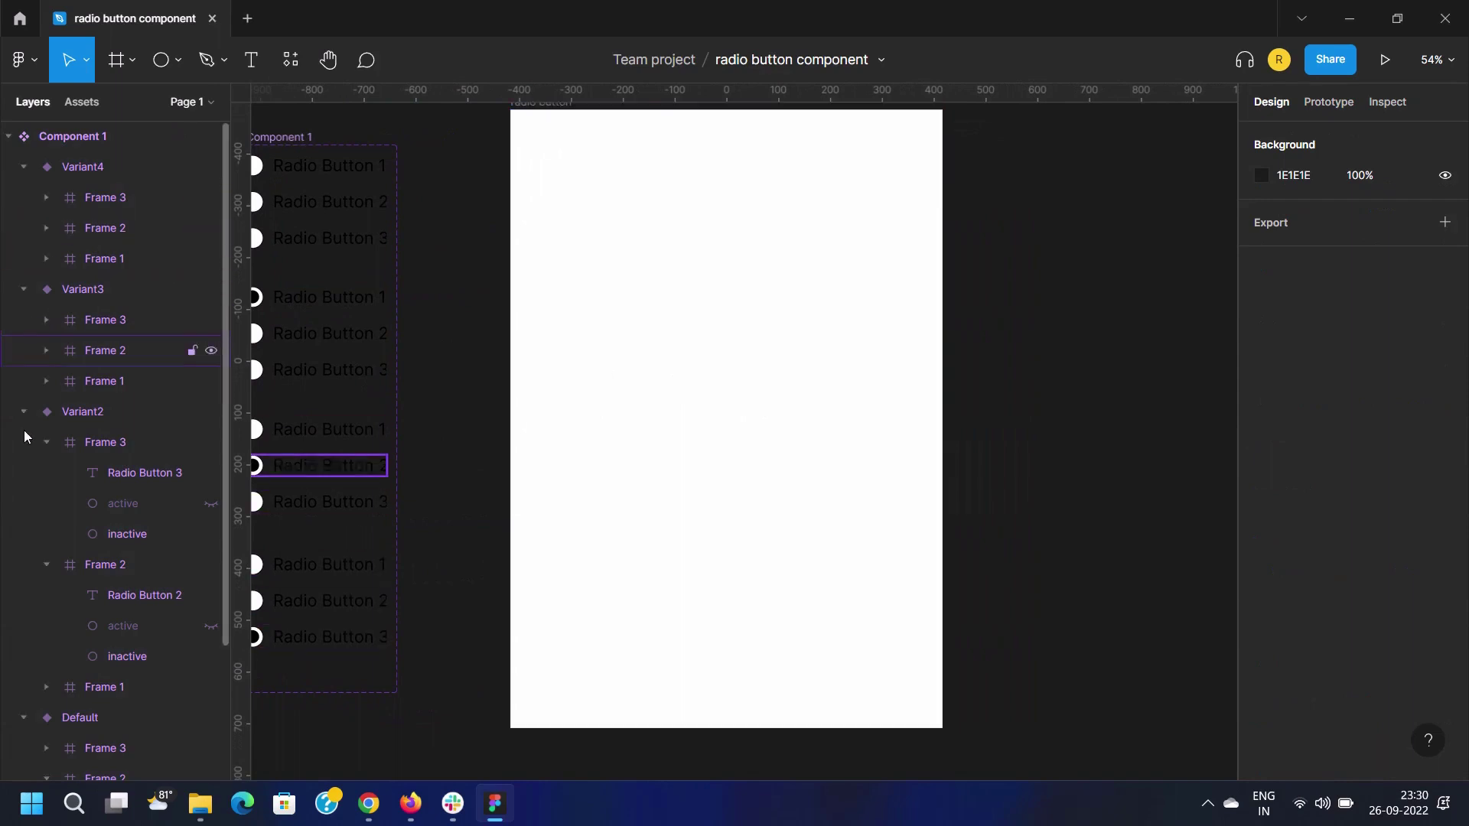
Place an instance of the local component Component 1 in the upper middle of the radio button frame, at about X 255, Y 263
{"action": "left_click", "coordinate": [8, 137]}
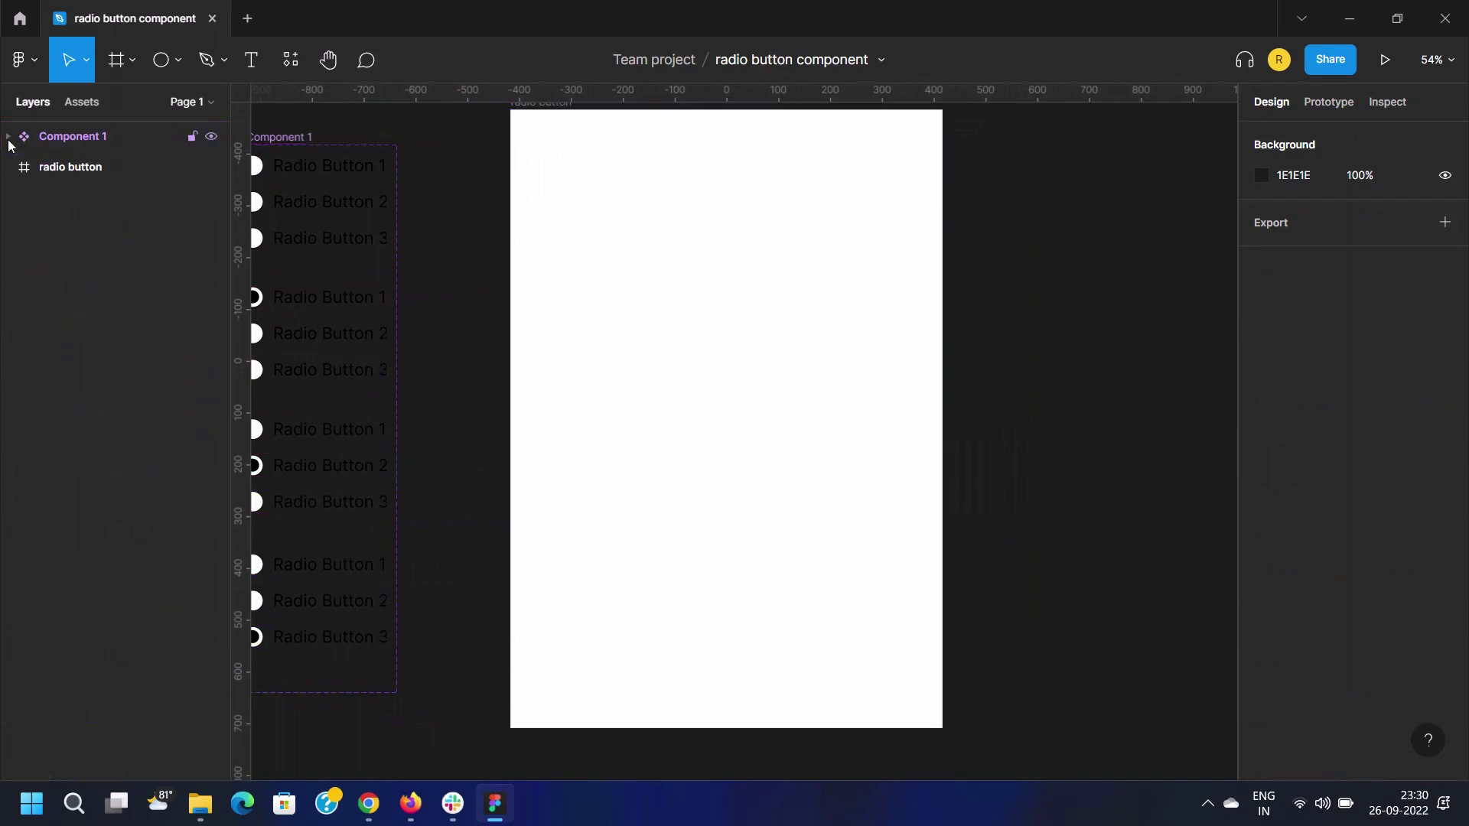
{"action": "left_click", "coordinate": [768, 218]}
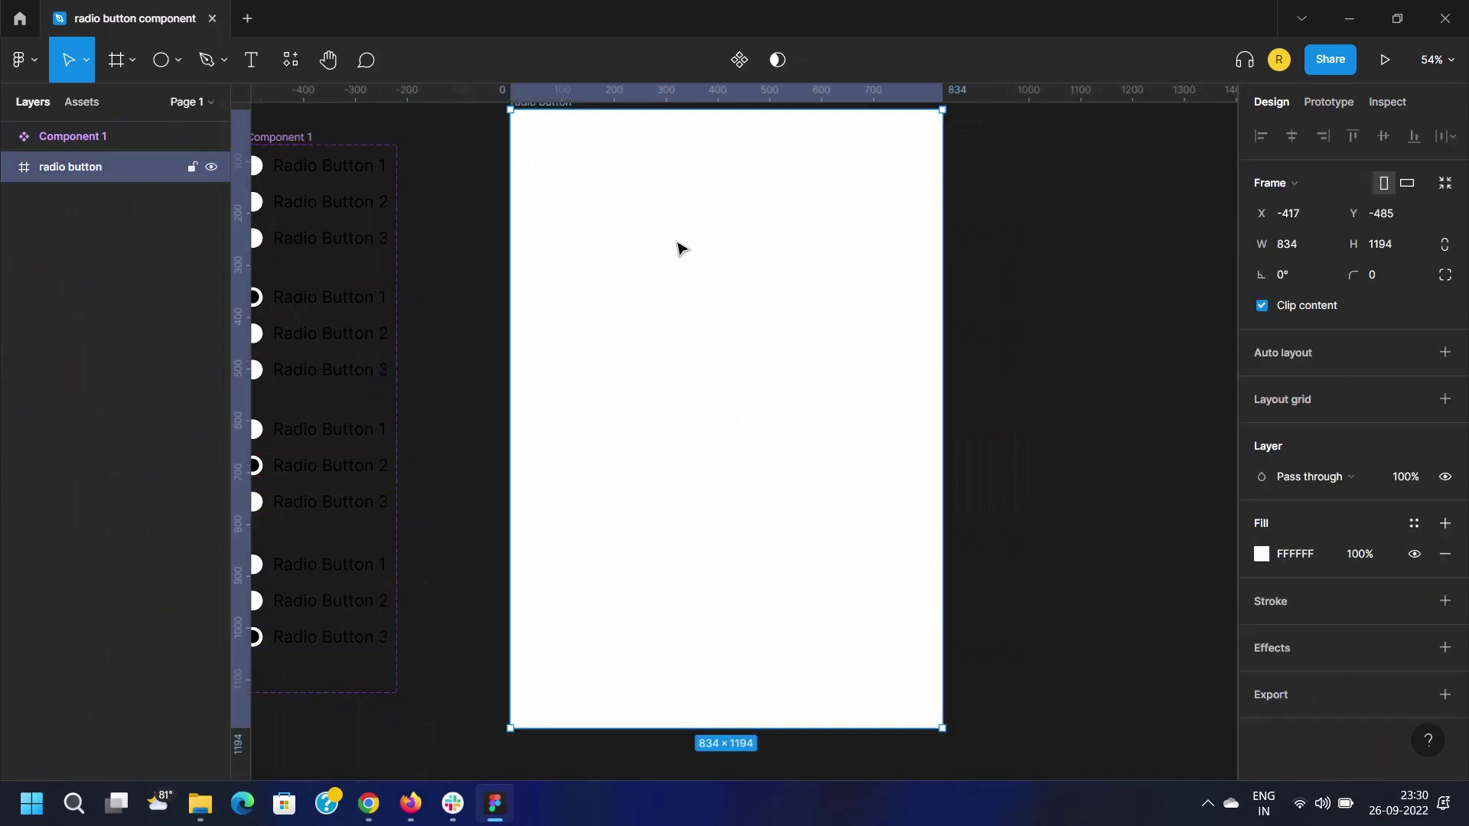
{"action": "scroll", "coordinate": [677, 247], "scroll_direction": "up", "scroll_amount": 1}
{"action": "left_click", "coordinate": [79, 105]}
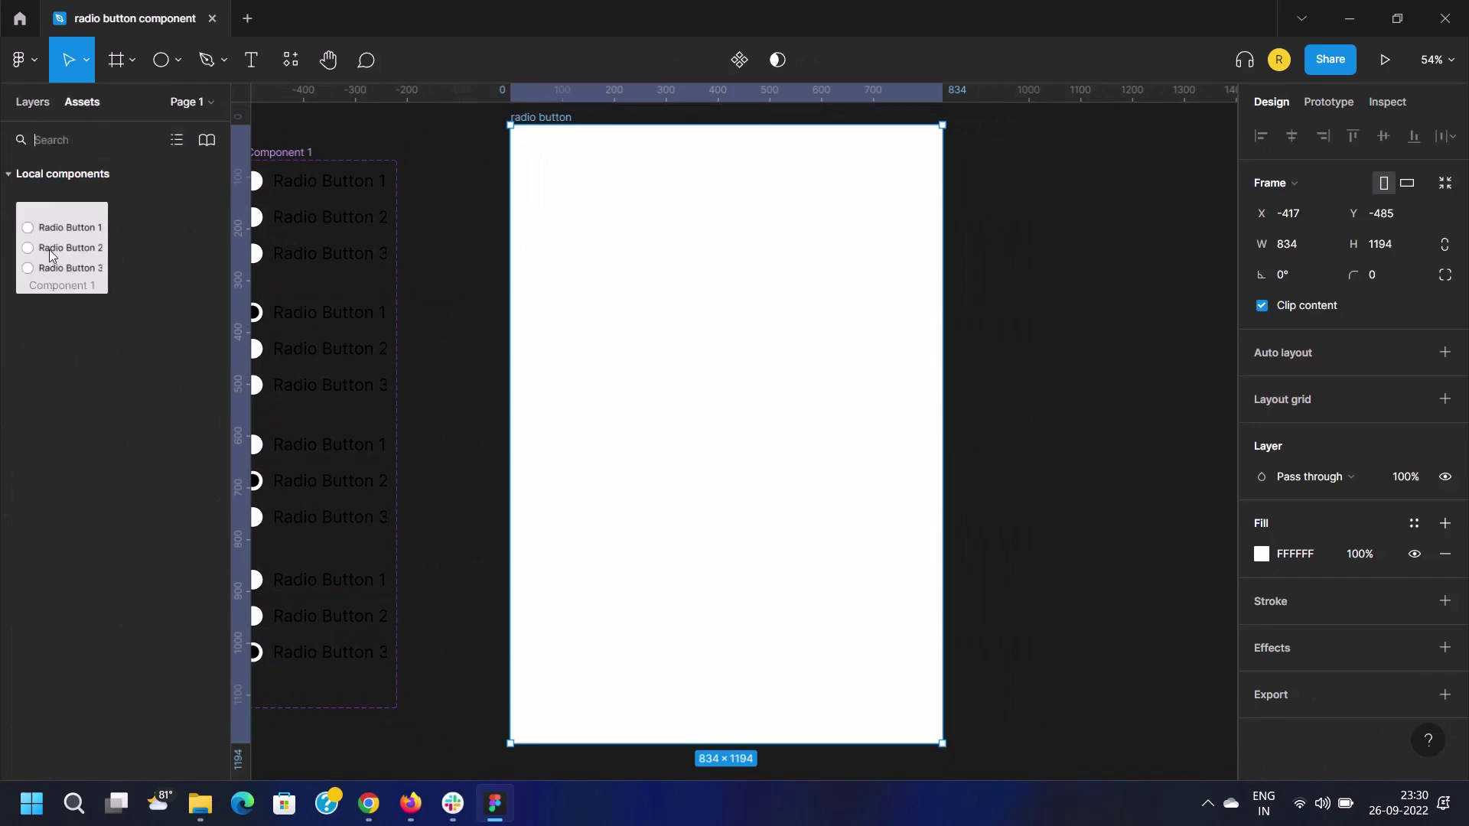
{"action": "left_click_drag", "start_coordinate": [55, 251], "coordinate": [741, 302]}
{"action": "scroll", "coordinate": [742, 304], "scroll_direction": "up", "scroll_amount": 5, "text": "ctrl"}
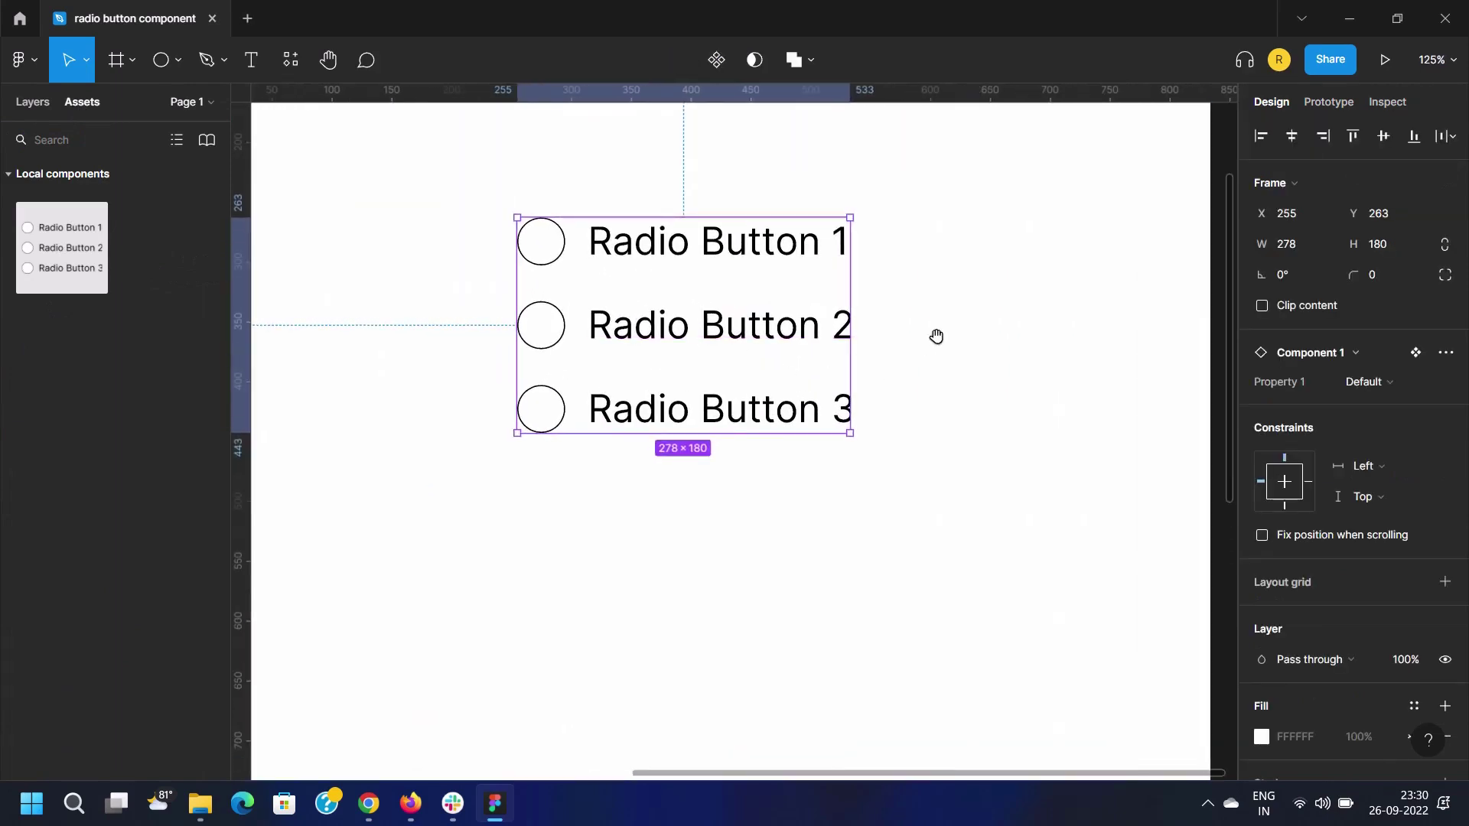
{"action": "scroll", "coordinate": [934, 334], "scroll_direction": "right", "scroll_amount": 2}
{"action": "scroll", "coordinate": [574, 289], "scroll_direction": "up", "scroll_amount": 2, "text": "ctrl"}
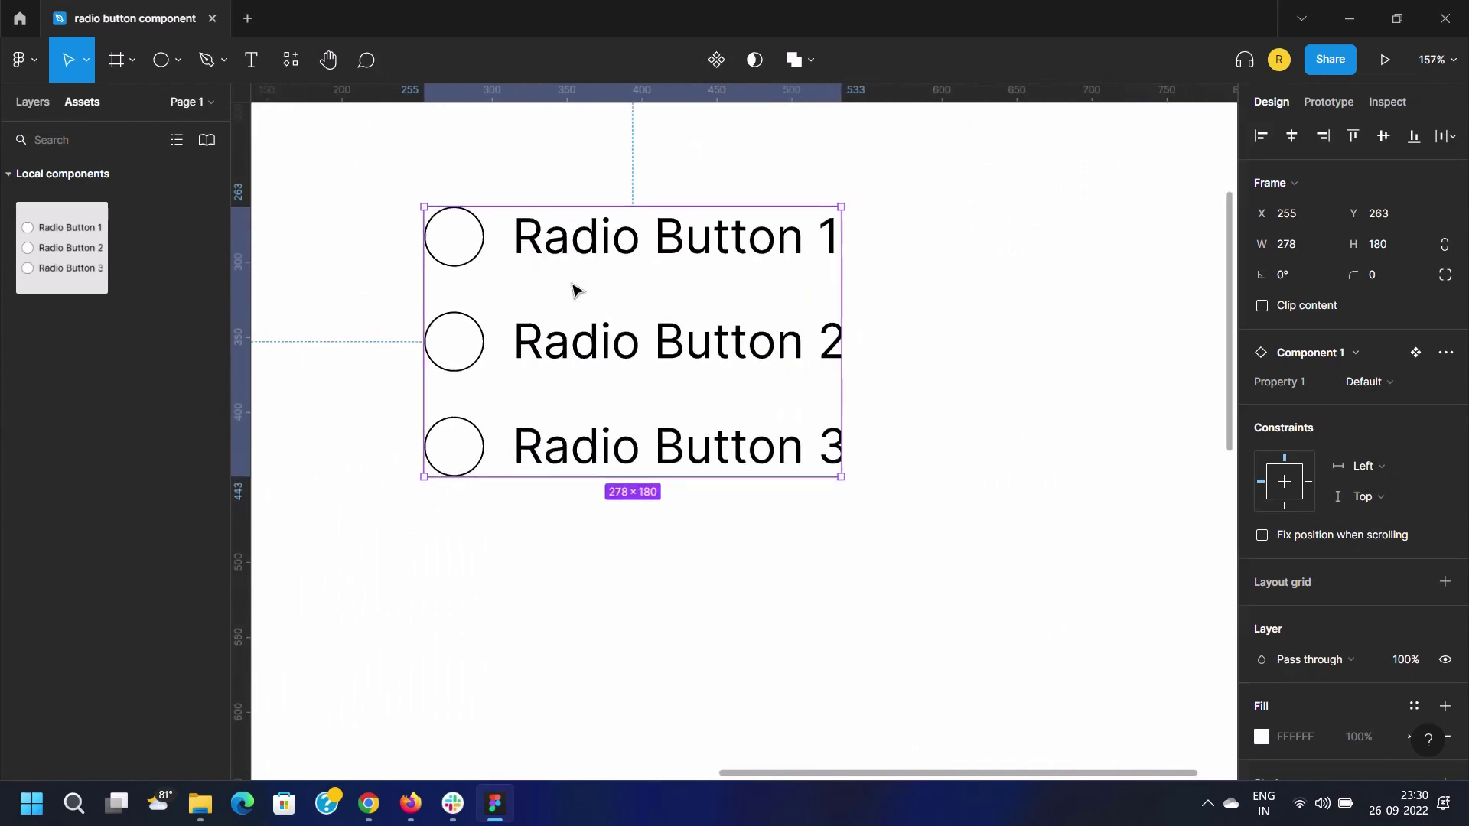
{"action": "left_click", "coordinate": [918, 356]}
{"action": "scroll", "coordinate": [674, 324], "scroll_direction": "down", "scroll_amount": 3, "text": "ctrl"}
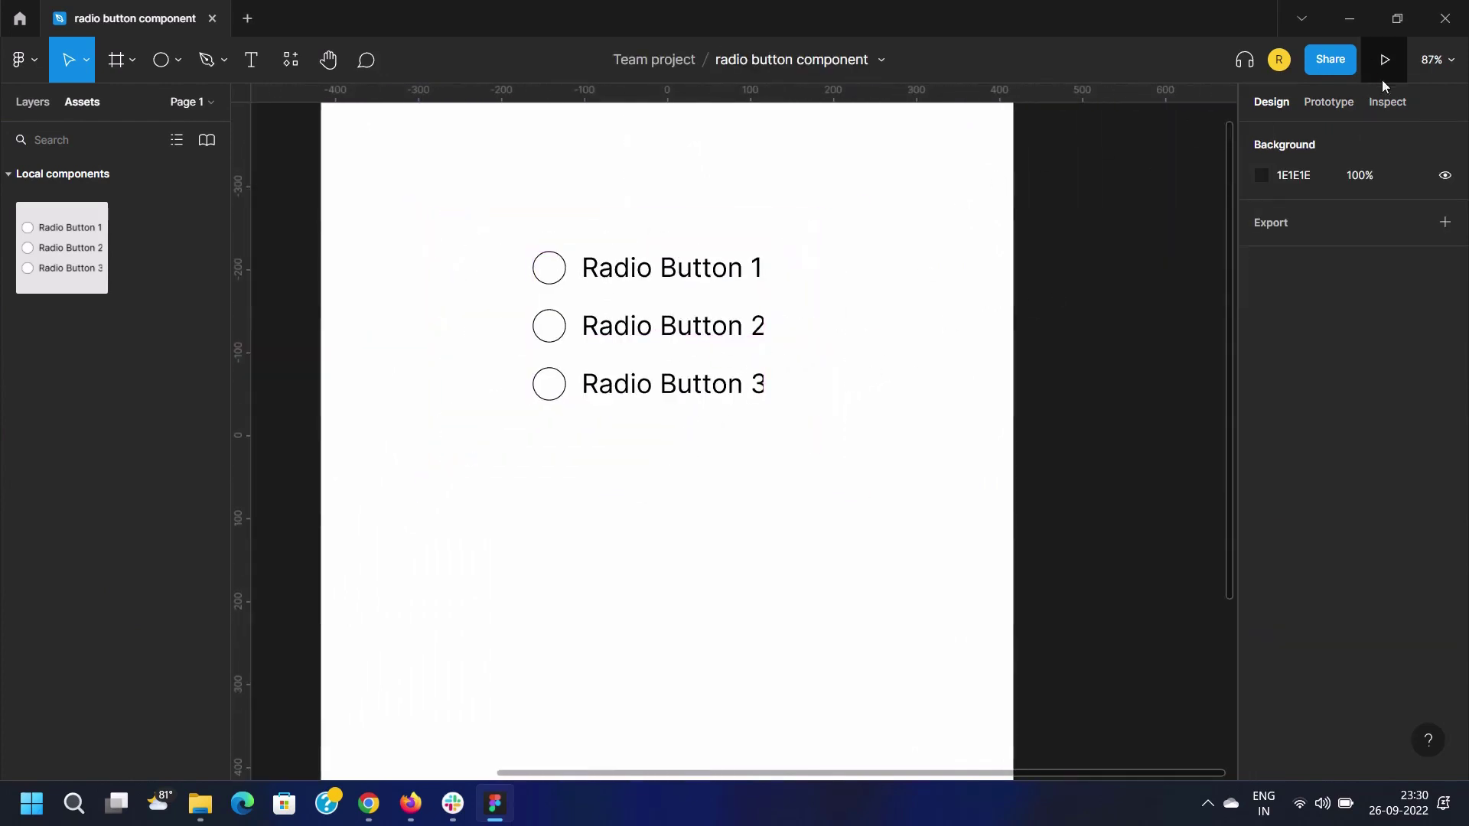
Present the radio button frame as a running prototype, keeping the current view options
{"action": "left_click", "coordinate": [1388, 65]}
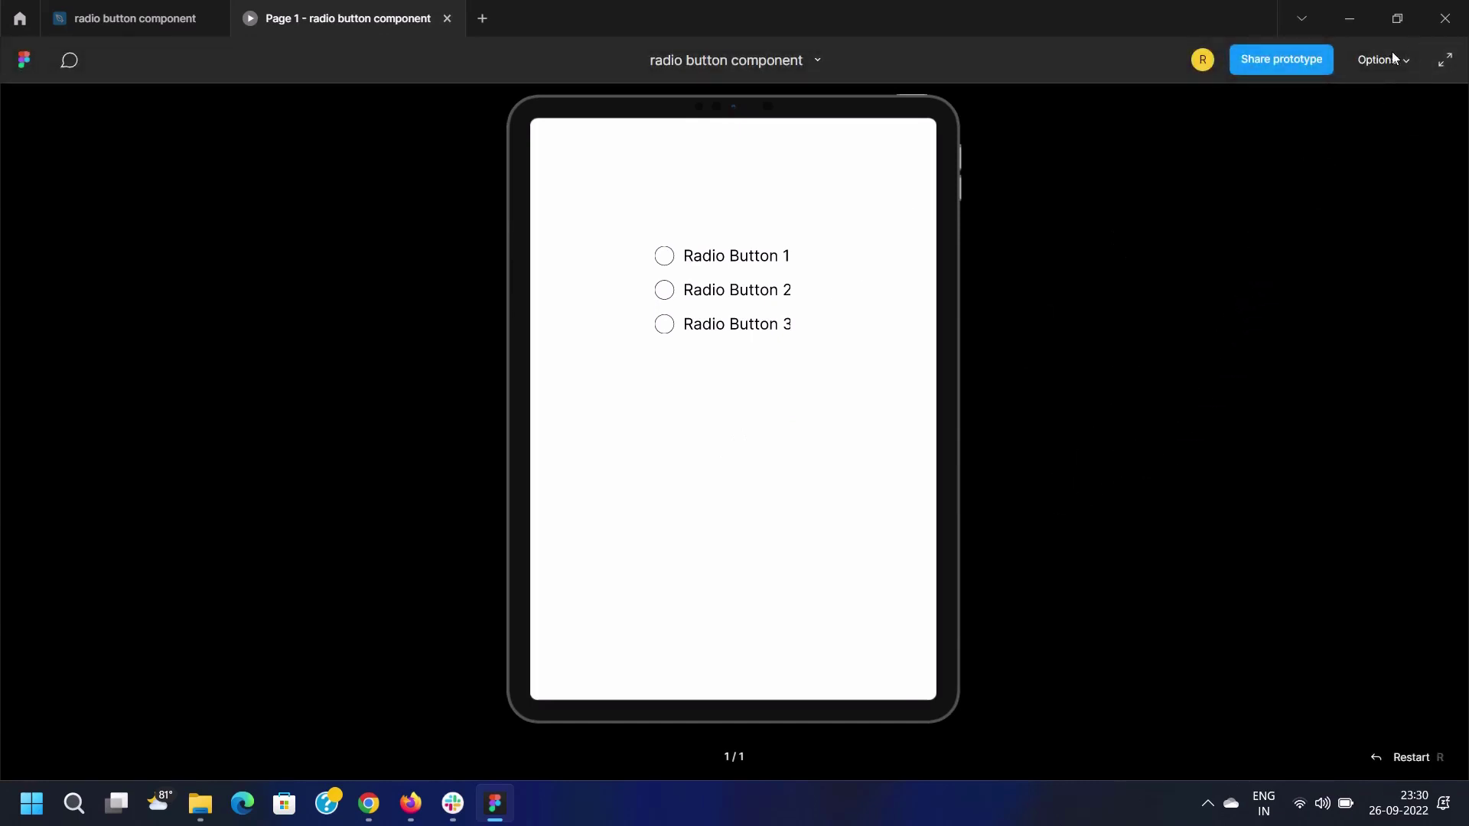
{"action": "left_click", "coordinate": [1391, 59]}
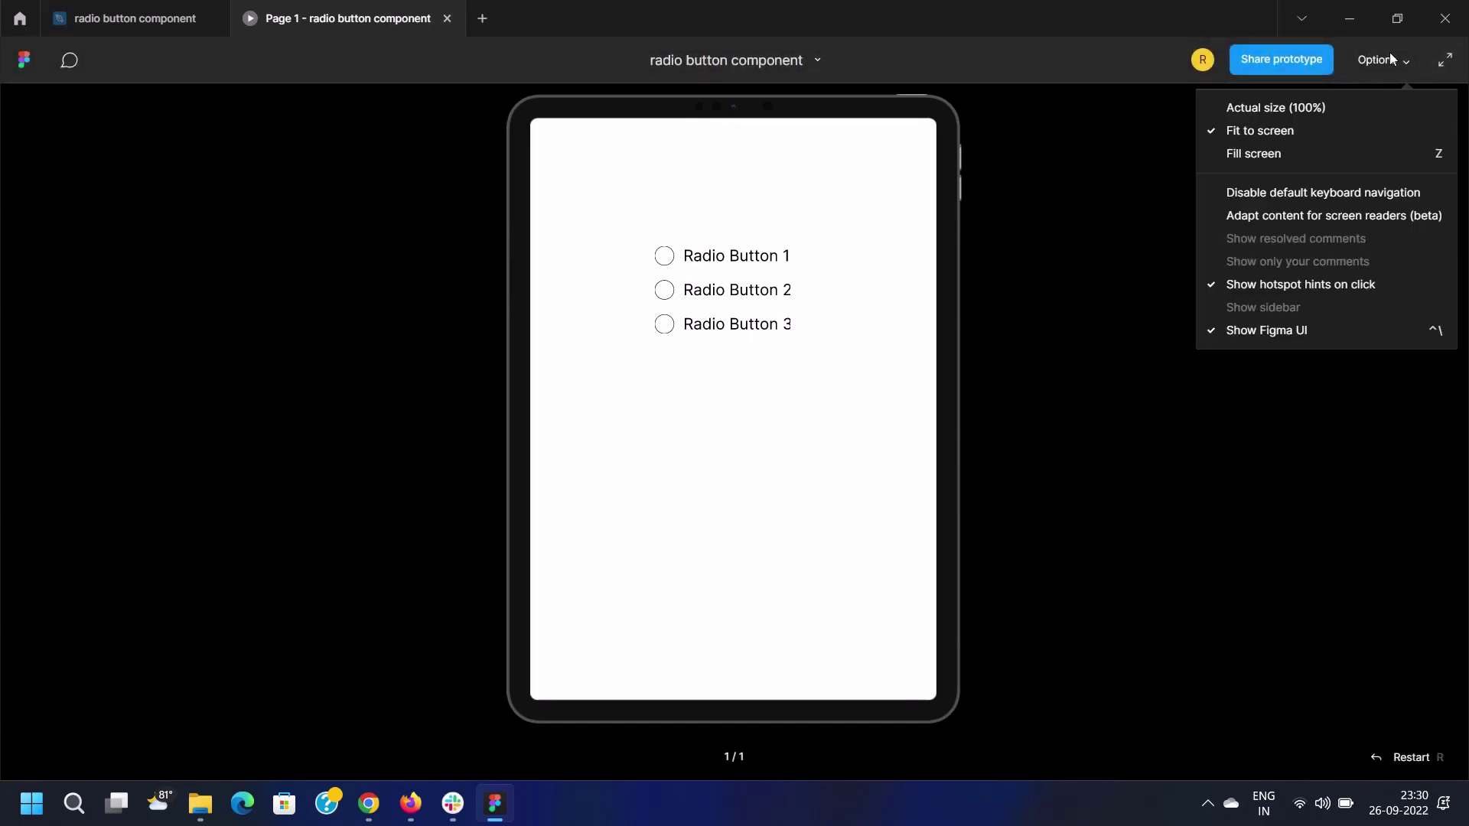
{"action": "left_click", "coordinate": [1391, 58]}
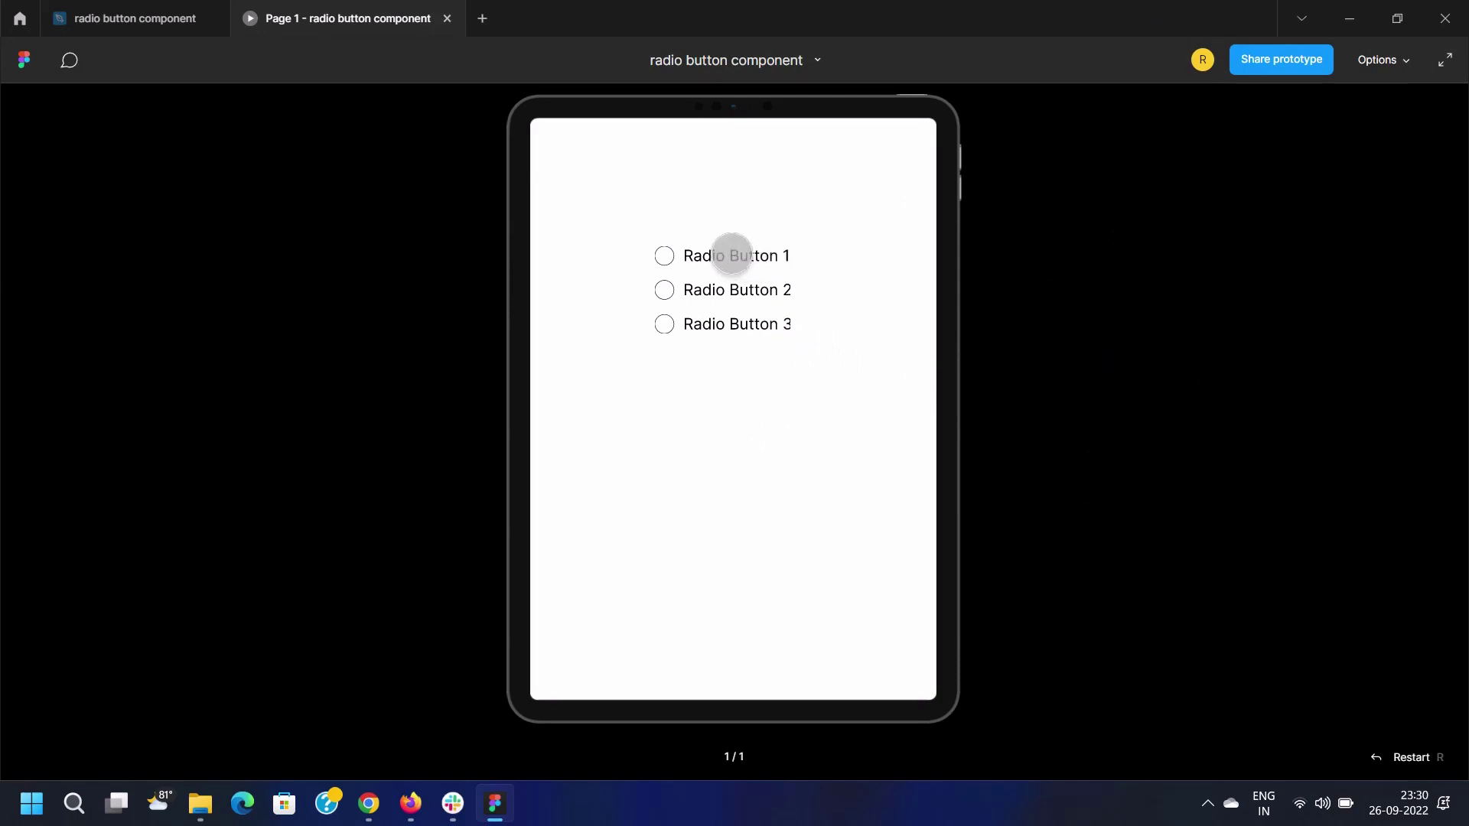
Test the prototype by repeatedly switching the selection between Radio Button 1, Radio Button 2 and Radio Button 3
{"action": "left_click", "coordinate": [732, 255]}
{"action": "left_click", "coordinate": [729, 291]}
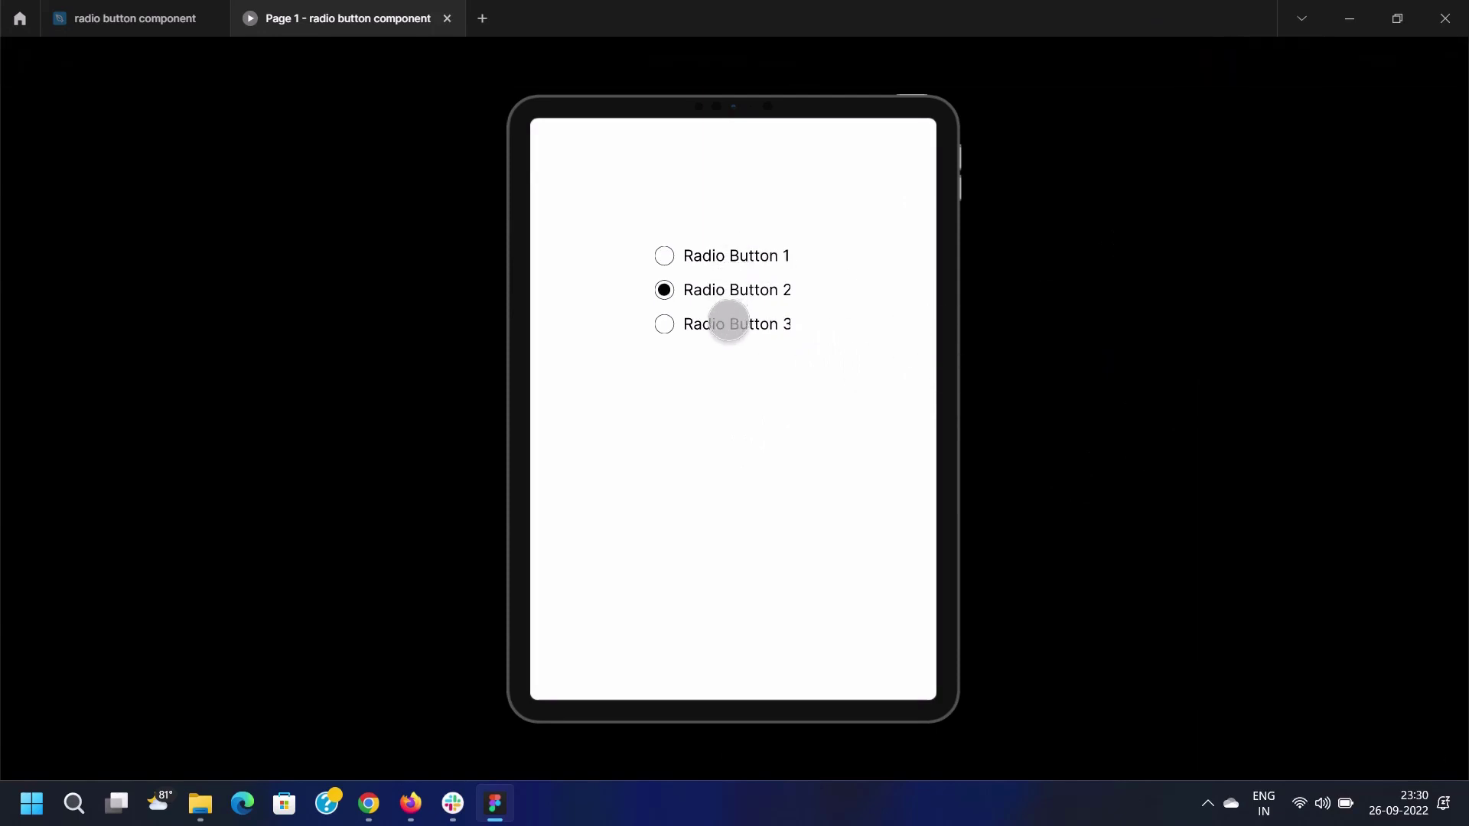
{"action": "left_click", "coordinate": [728, 321]}
{"action": "left_click", "coordinate": [728, 254]}
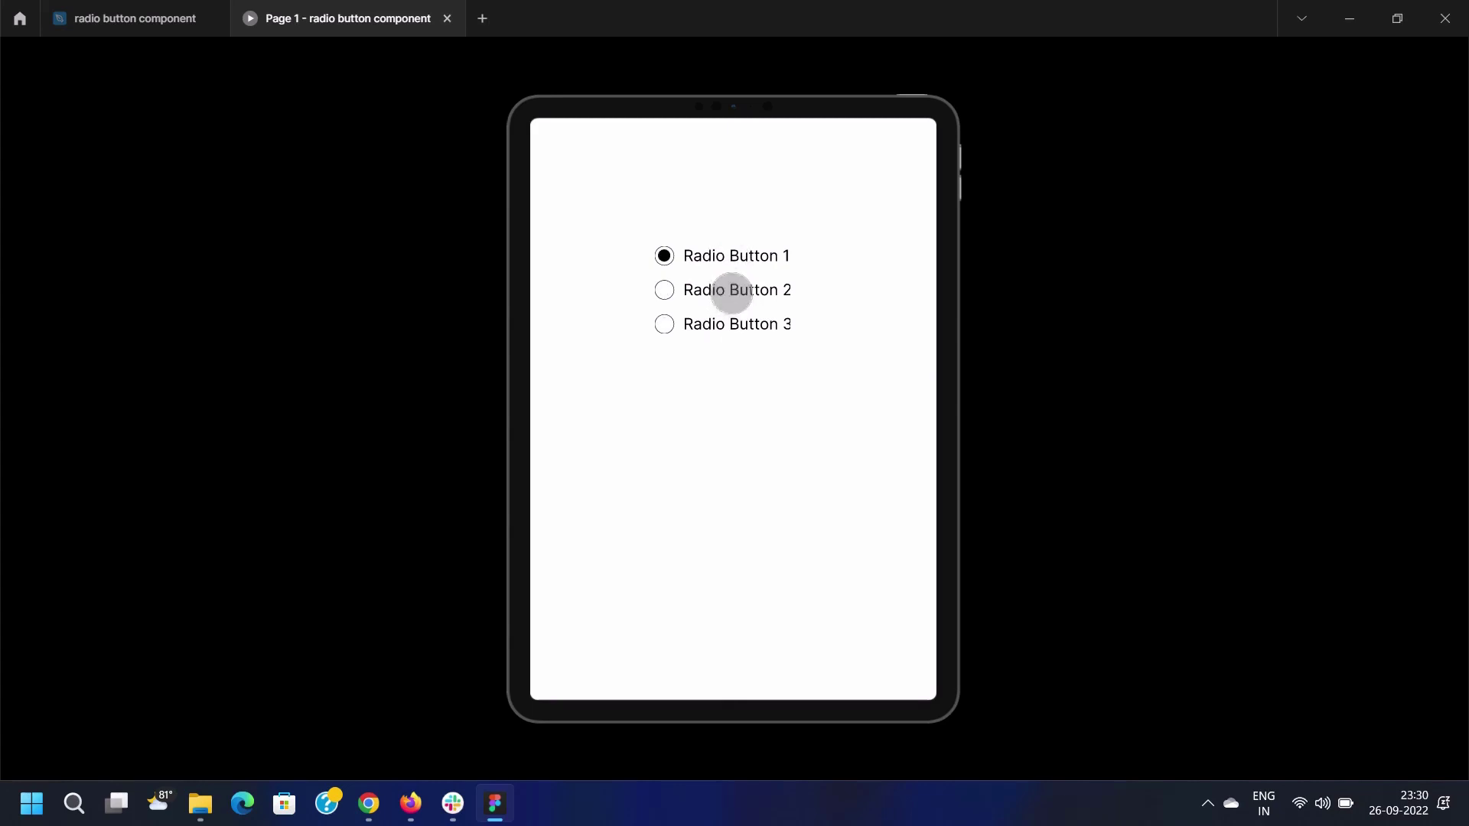
{"action": "left_click", "coordinate": [728, 290]}
{"action": "left_click", "coordinate": [731, 322]}
{"action": "left_click", "coordinate": [733, 290]}
{"action": "left_click", "coordinate": [736, 255]}
{"action": "left_click", "coordinate": [734, 289]}
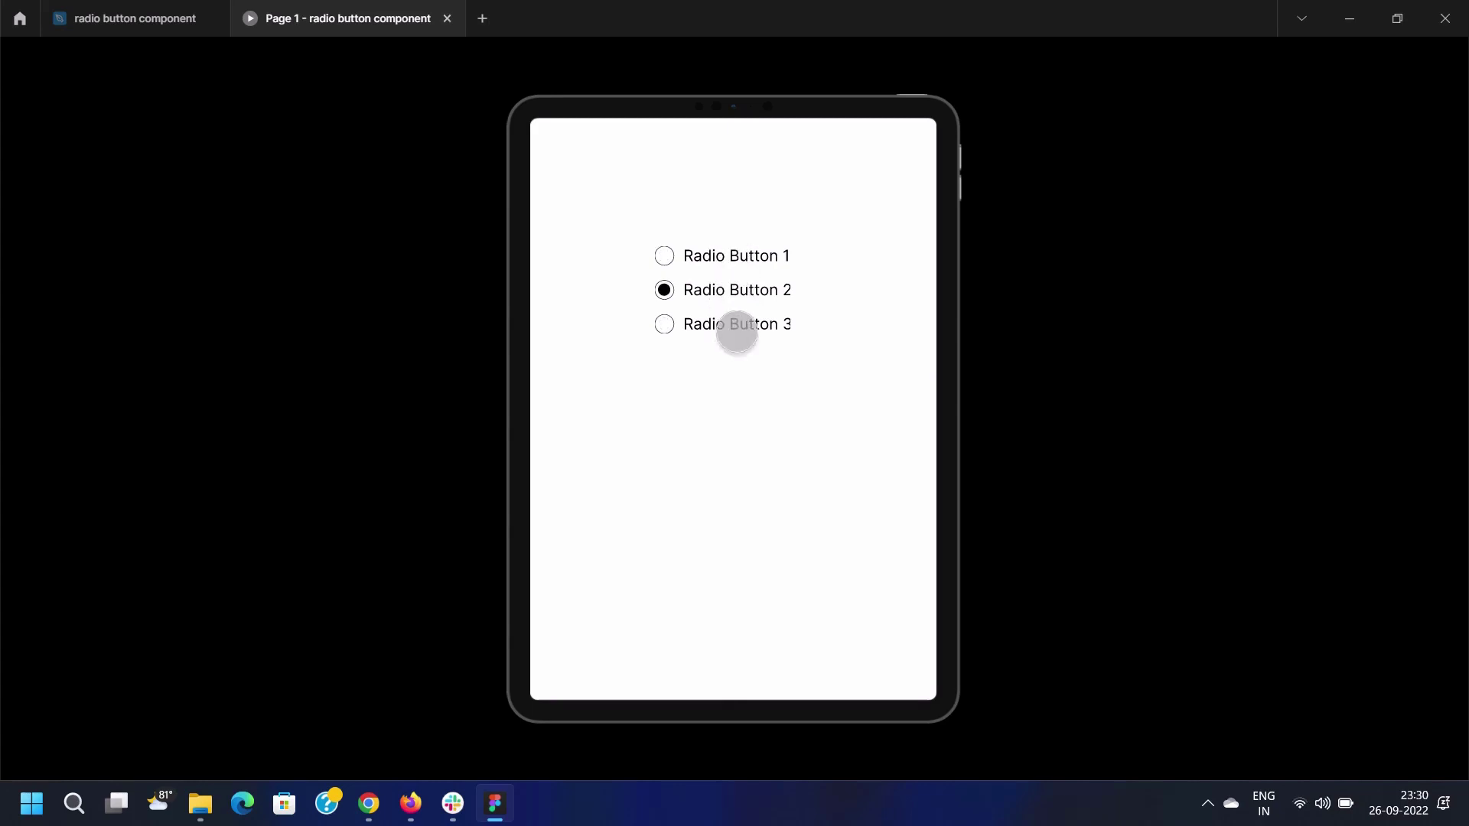
{"action": "left_click", "coordinate": [737, 326]}
{"action": "left_click", "coordinate": [733, 290]}
{"action": "left_click", "coordinate": [728, 256]}
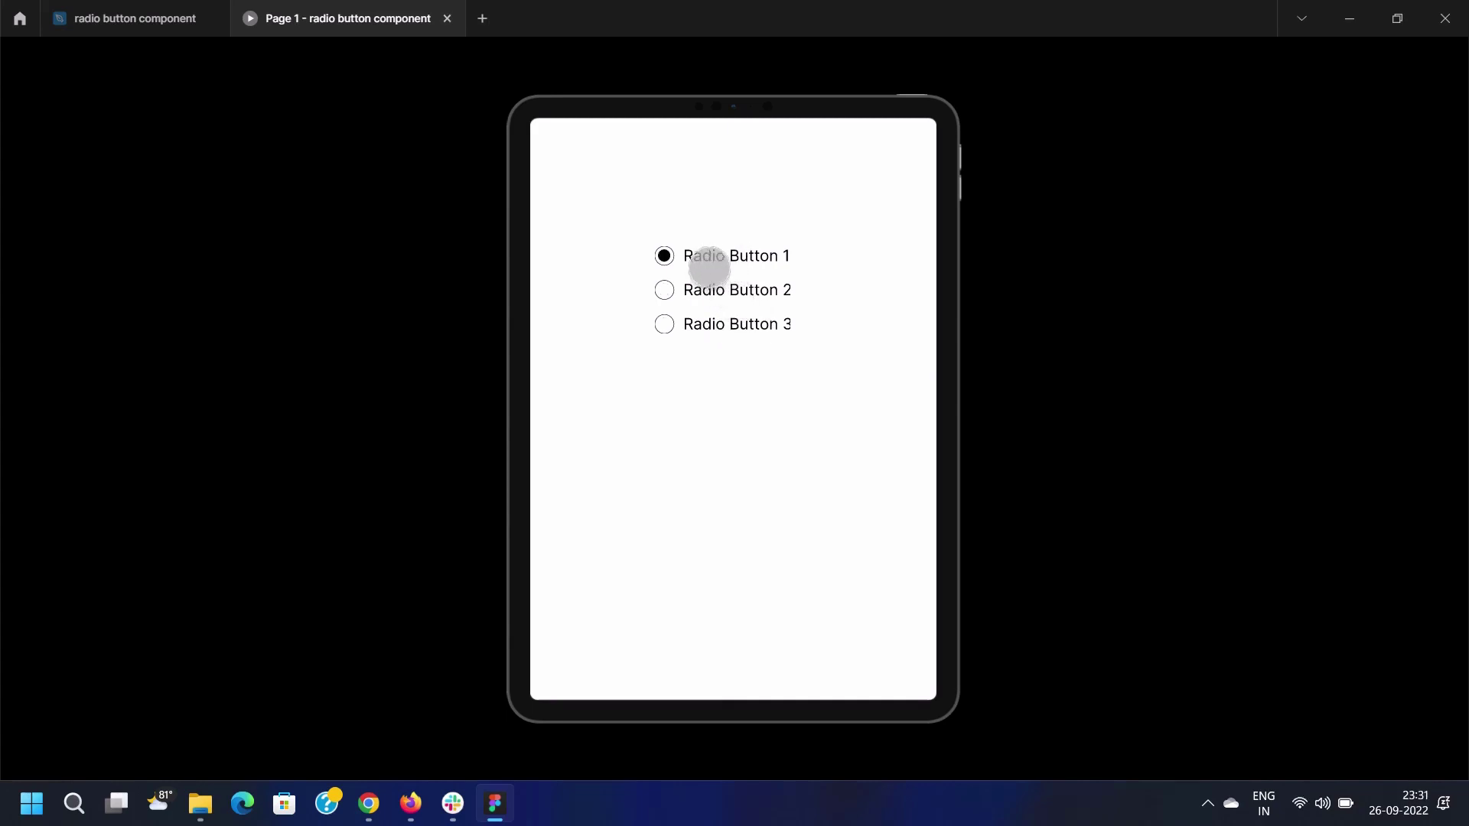